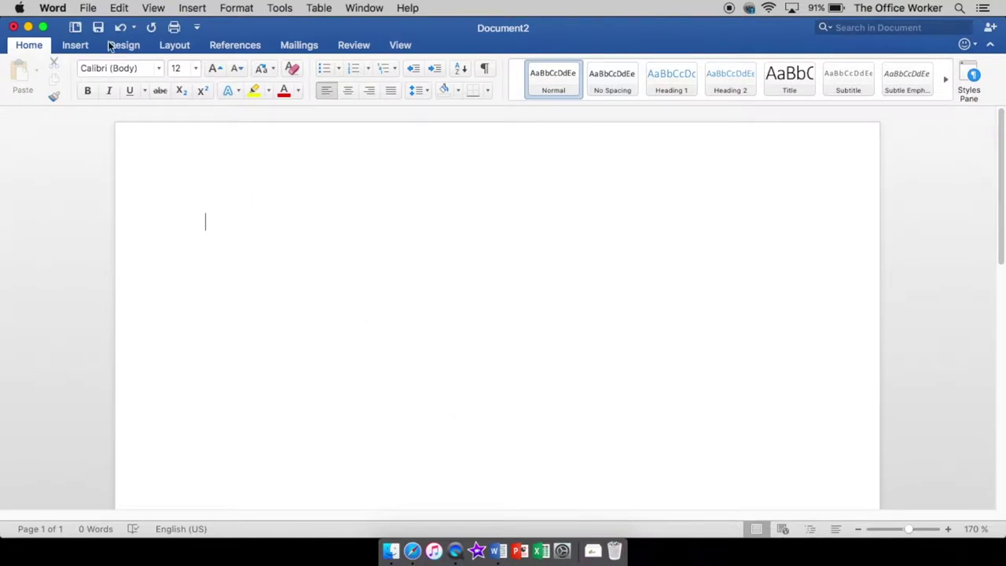
Bring up the Insert ribbon commands on the new blank Document2
left_click(76, 45)
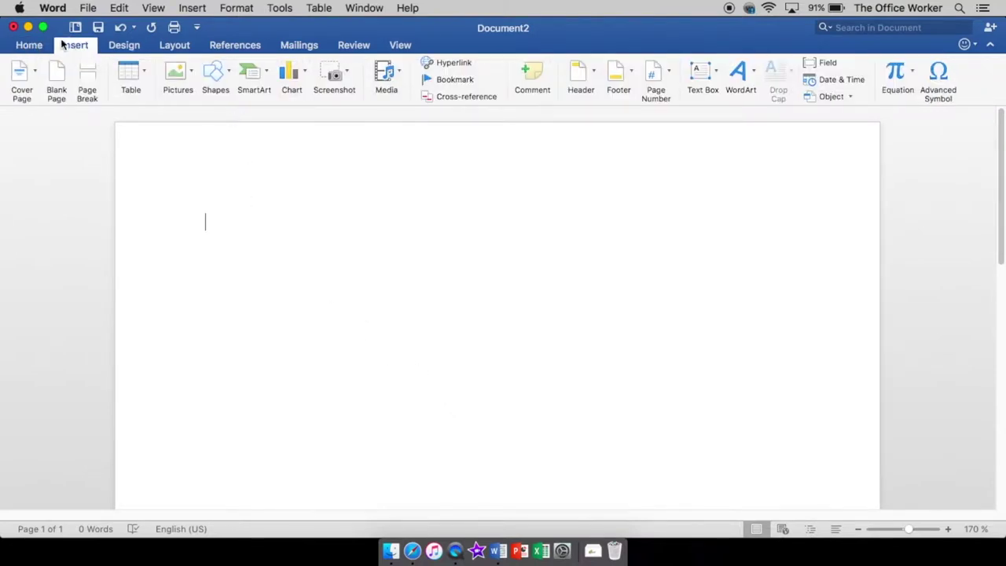
Browse the chart types, then insert a Column > 3-D Column chart into the document
left_click(305, 74)
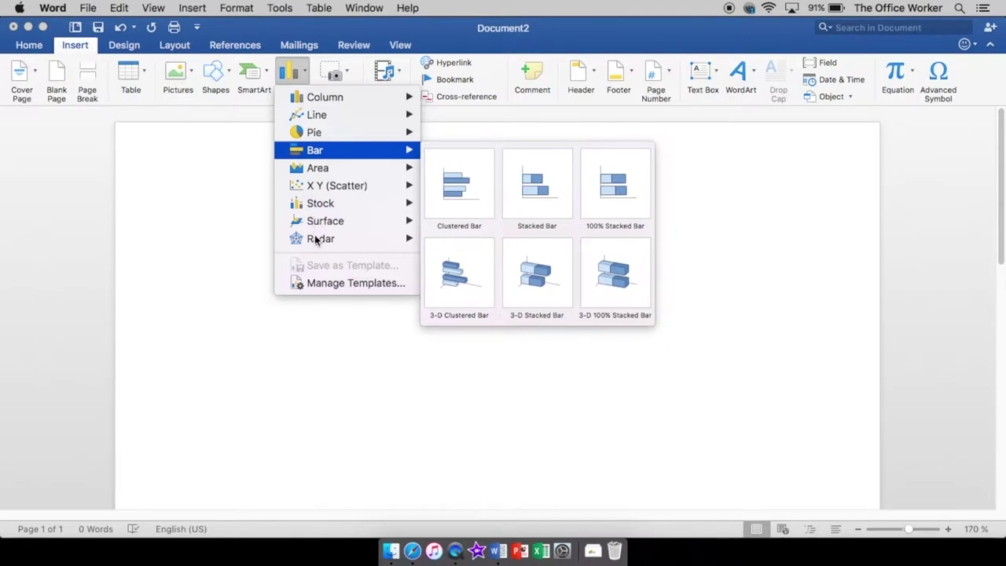
mouse_move(293, 100)
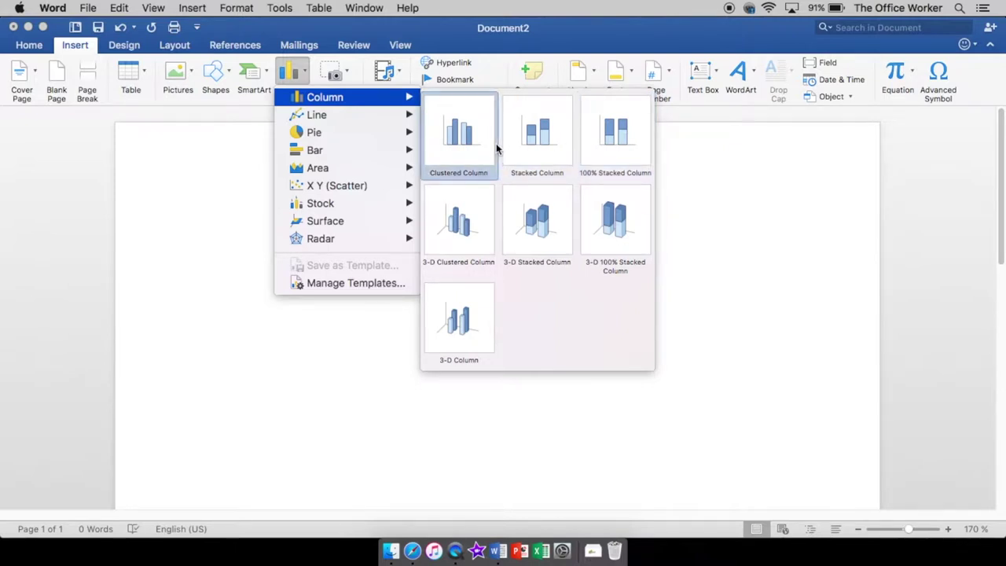
mouse_move(334, 120)
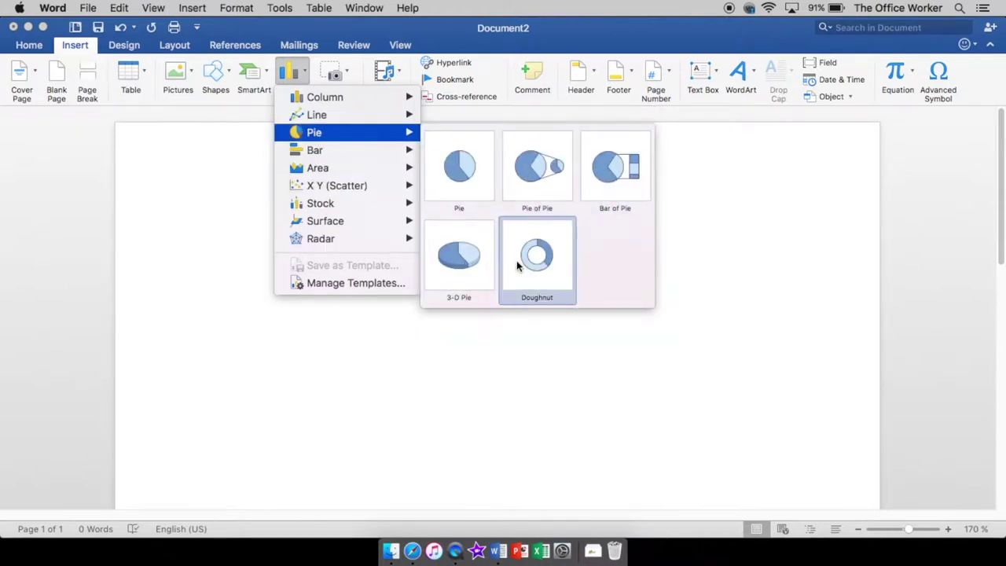
mouse_move(325, 158)
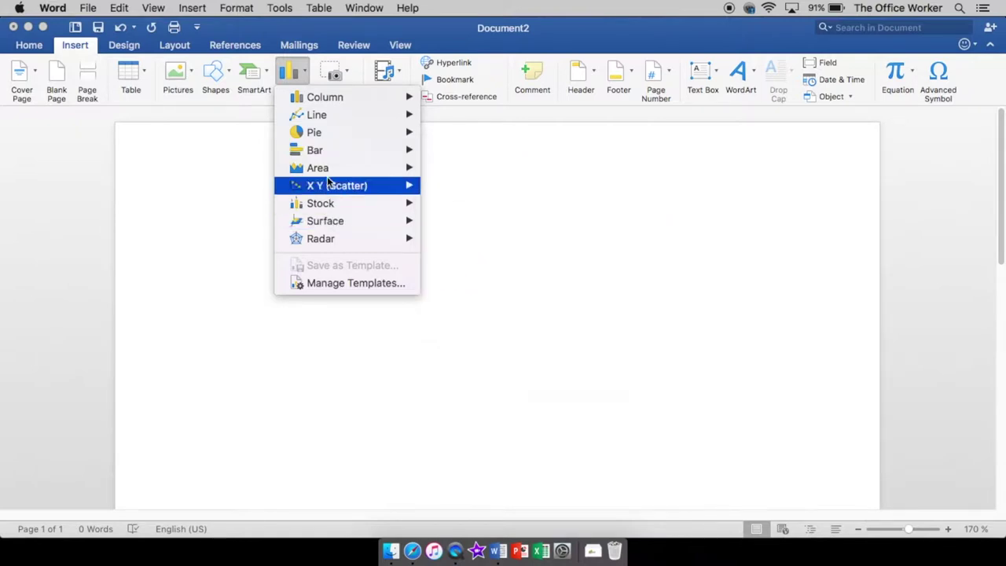
mouse_move(308, 171)
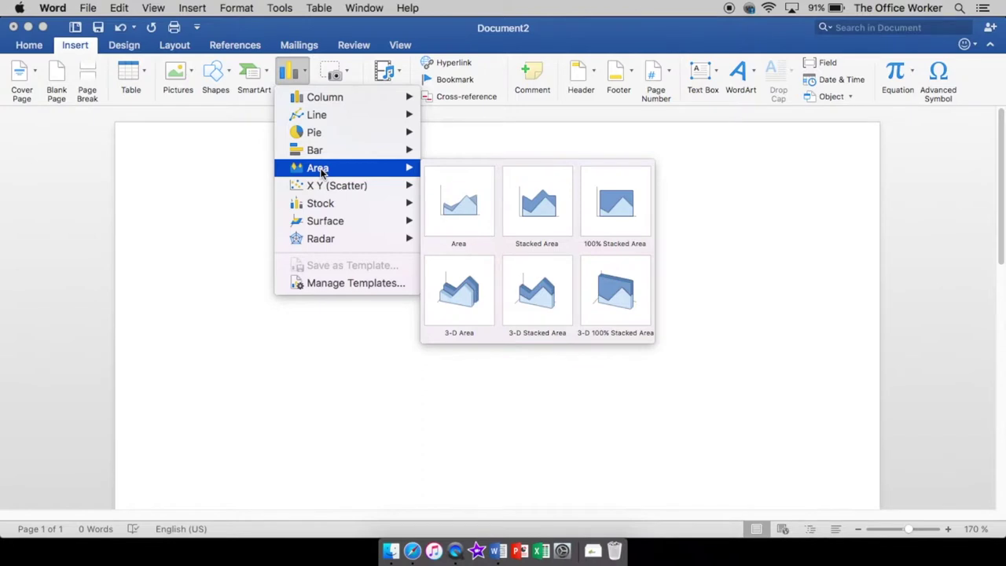
mouse_move(322, 189)
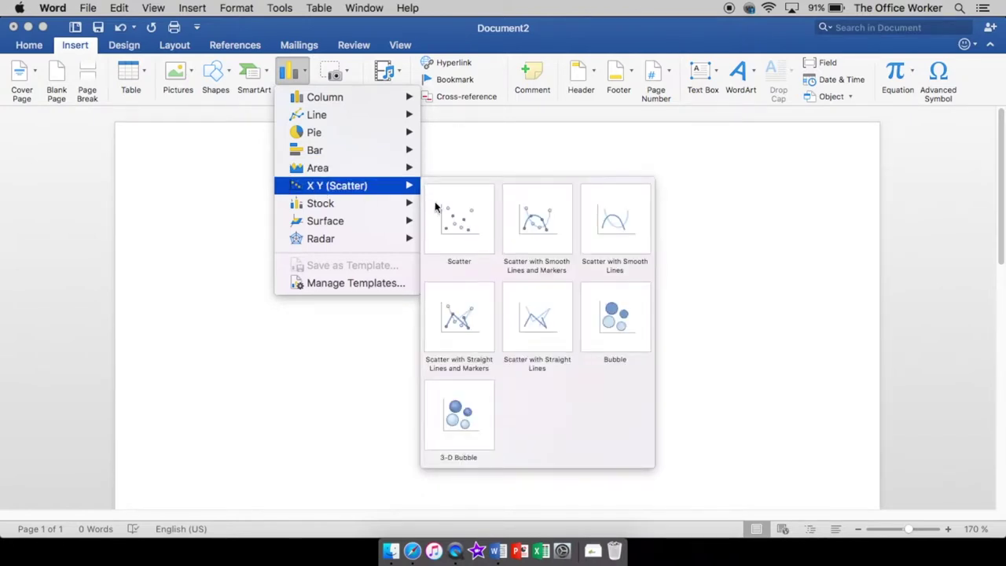
mouse_move(356, 208)
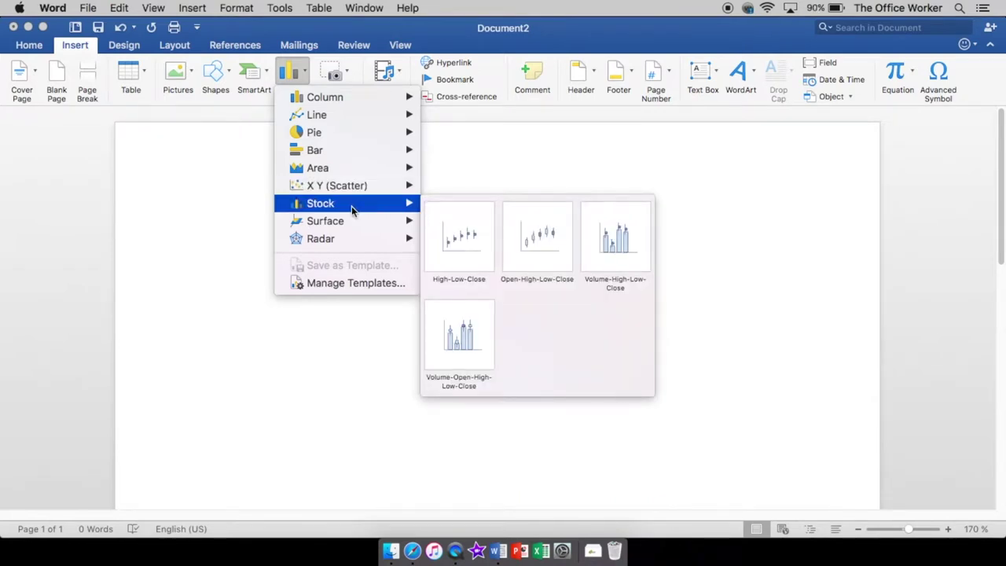
mouse_move(343, 226)
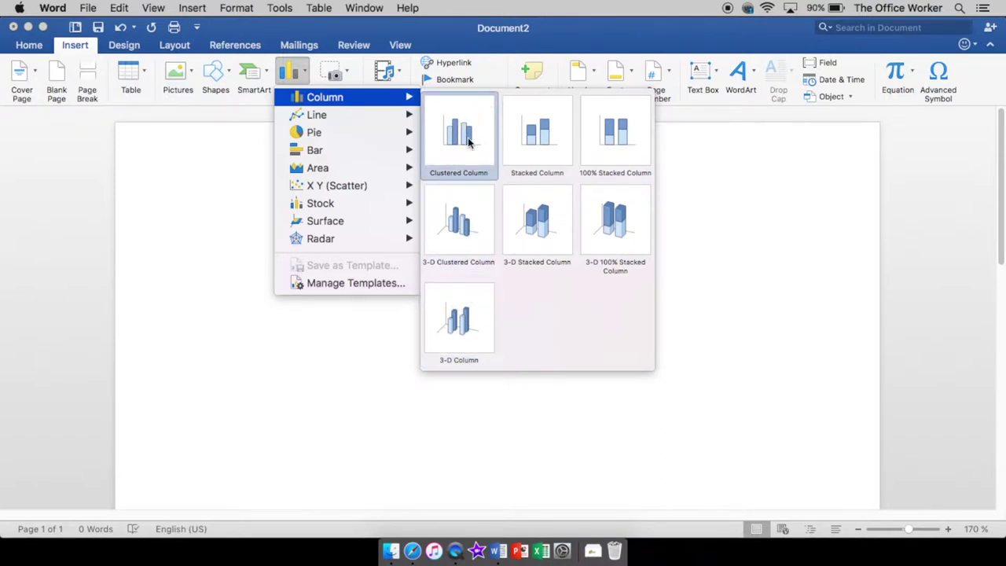
left_click(467, 333)
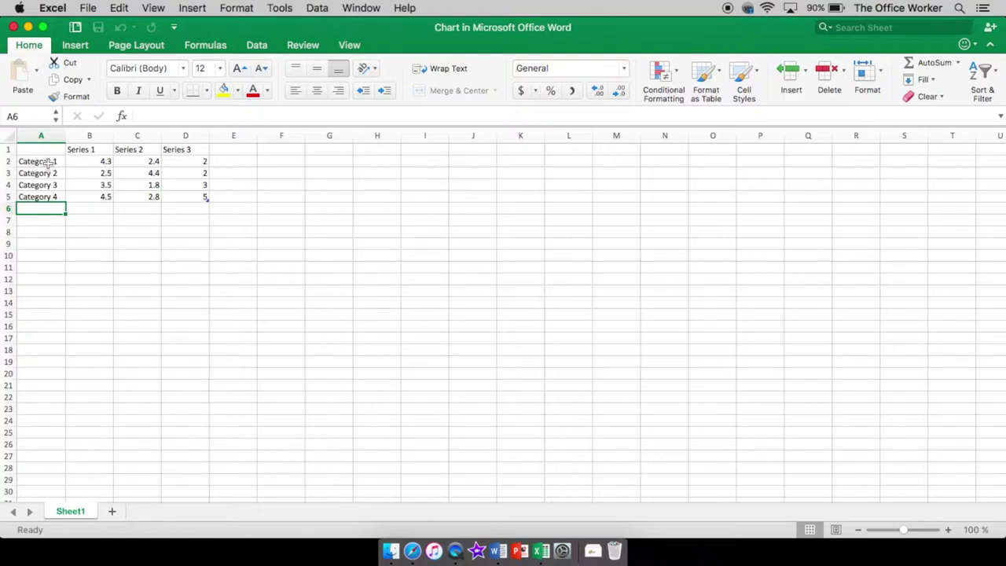
Enter Water, Salt Water, Vinegar and Baking Soda as the category names in A2:A5
left_click(49, 161)
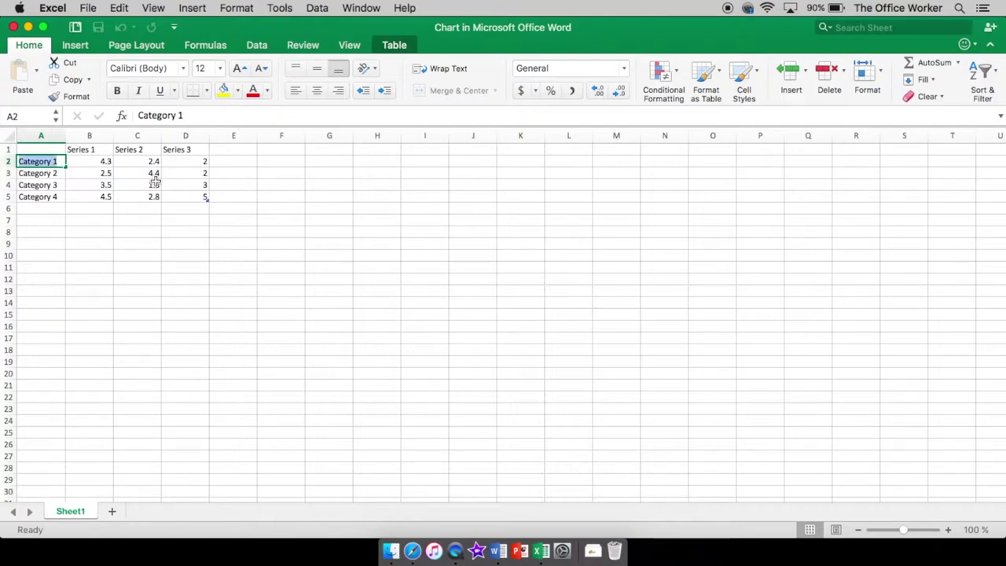
type("Water")
key("Return")
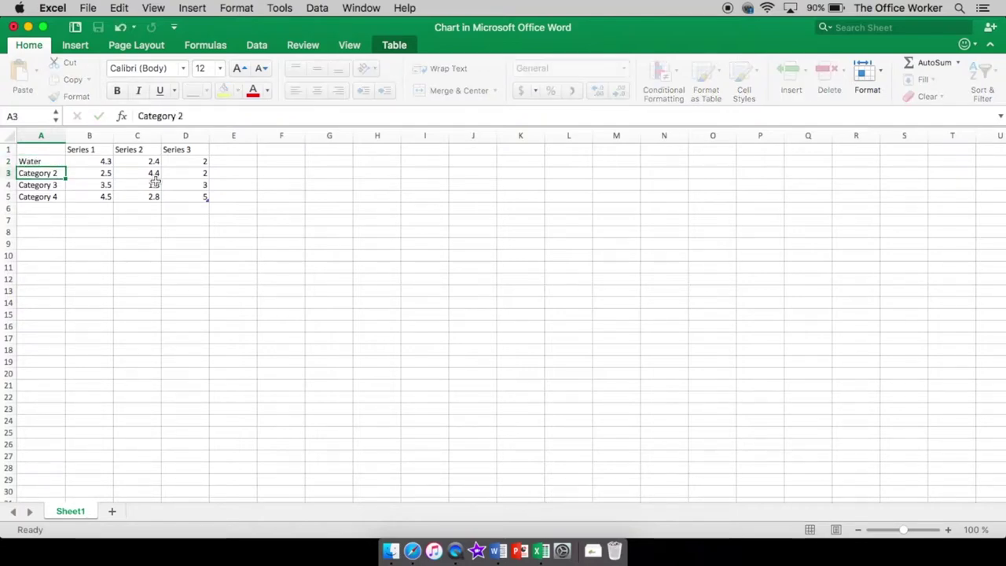
type("Salt Water")
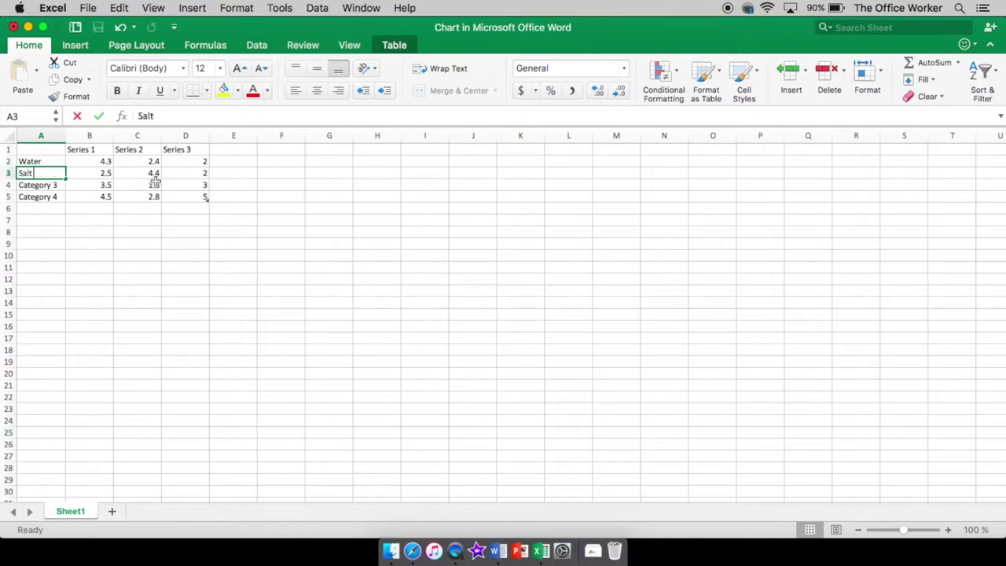
key("Return")
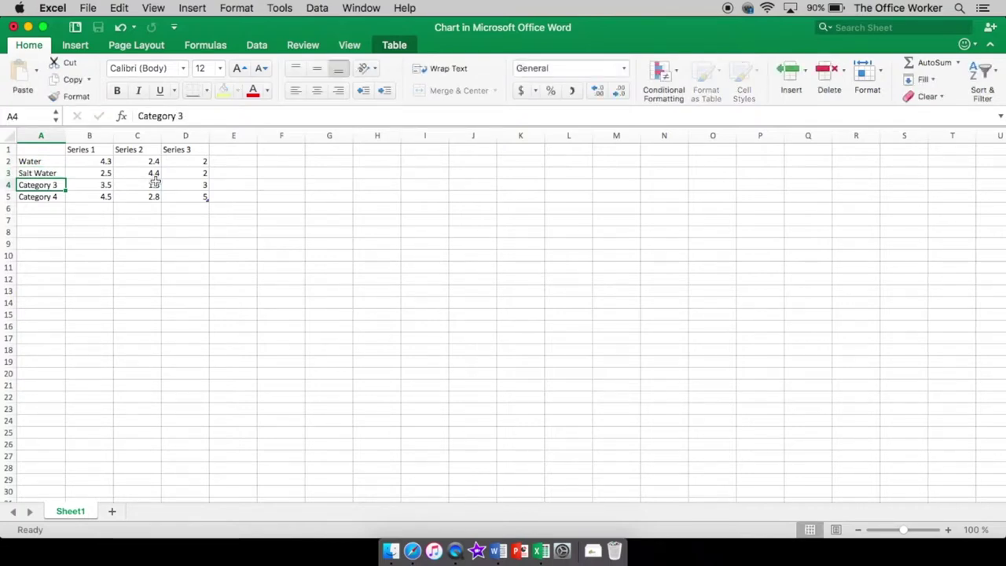
type("Vinegar")
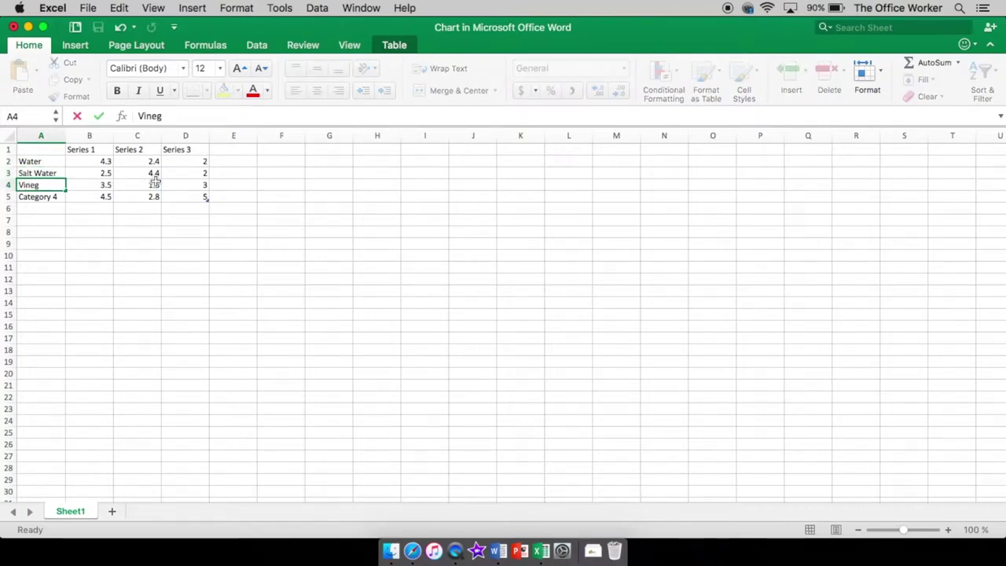
key("Return")
type("Baking Soda")
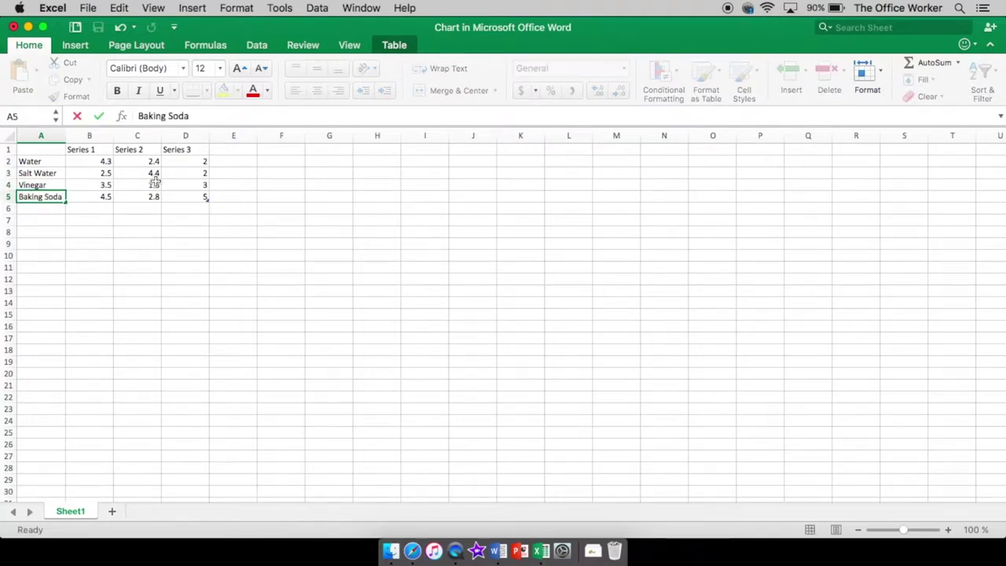
left_click(105, 150)
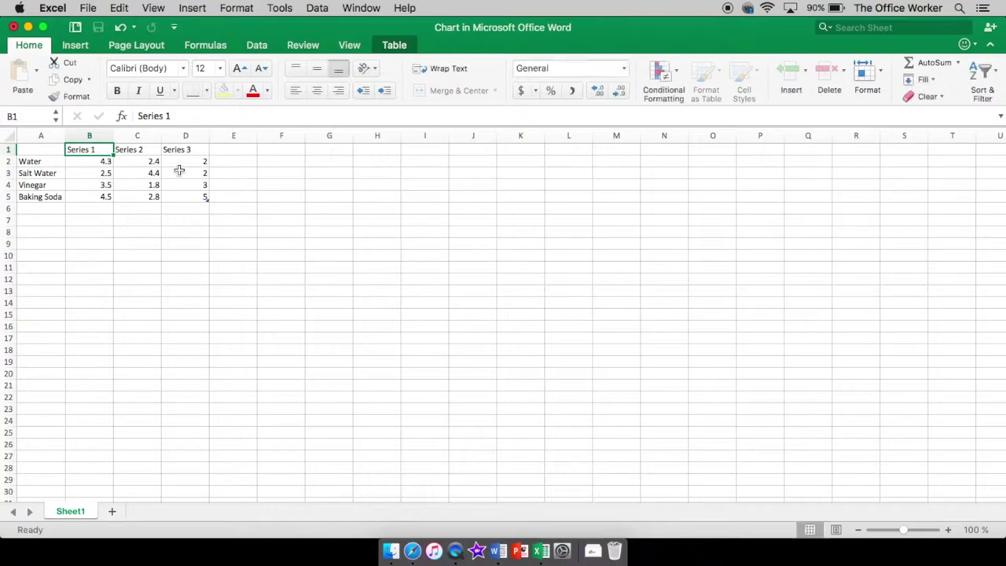
Name the first two series Before in B1 and After in C1
type("Before")
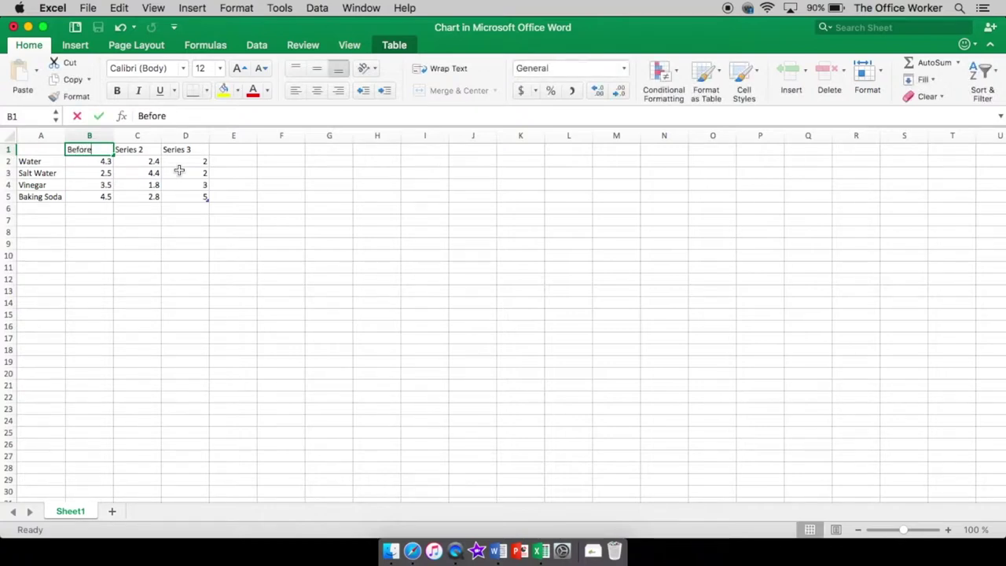
key("Return")
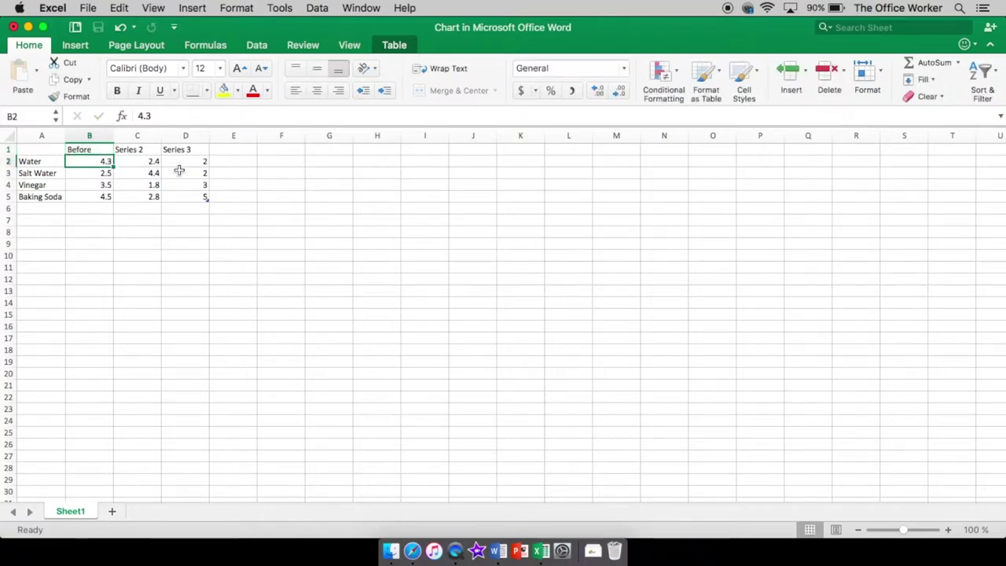
key("Right")
key("Up")
type("Aft")
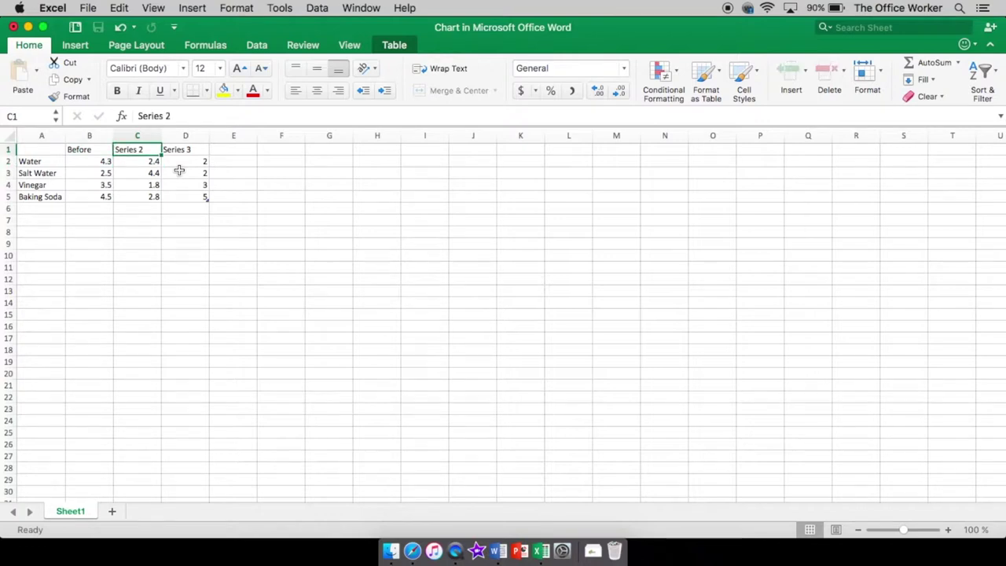
key("Tab")
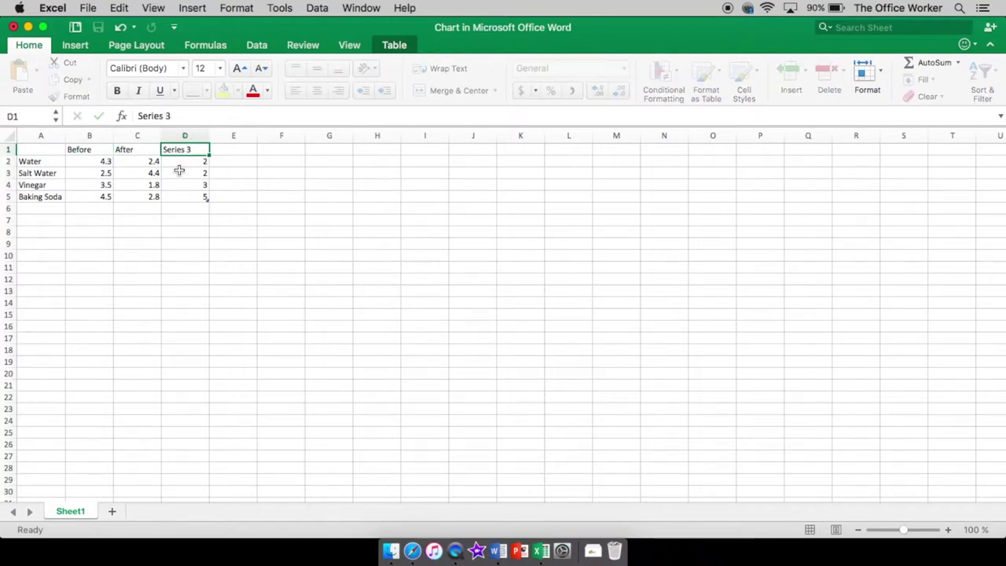
Clear the Series 3 header and its D2:D5 values, shrinking the table to column C
key("Delete")
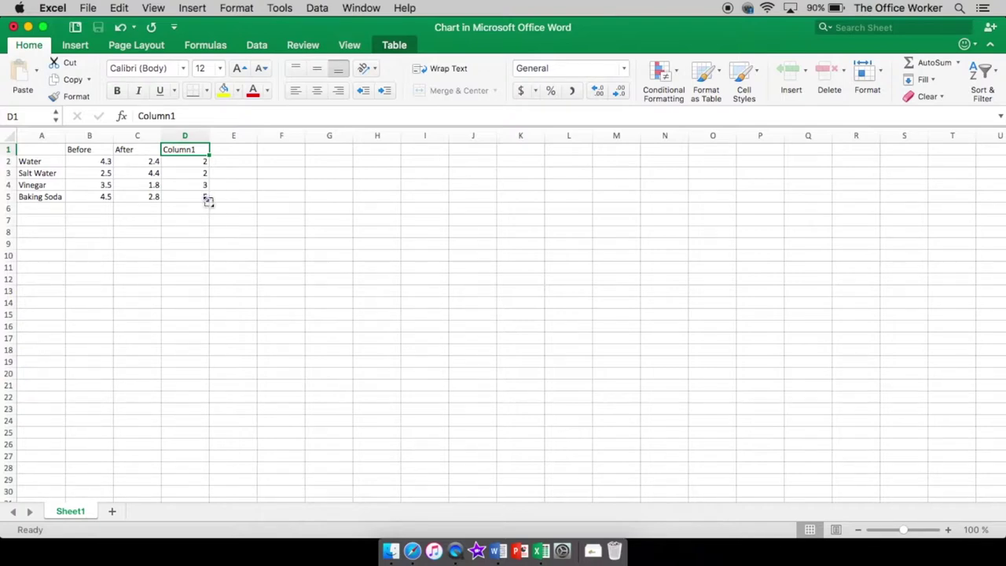
left_click_drag(207, 200, 160, 200)
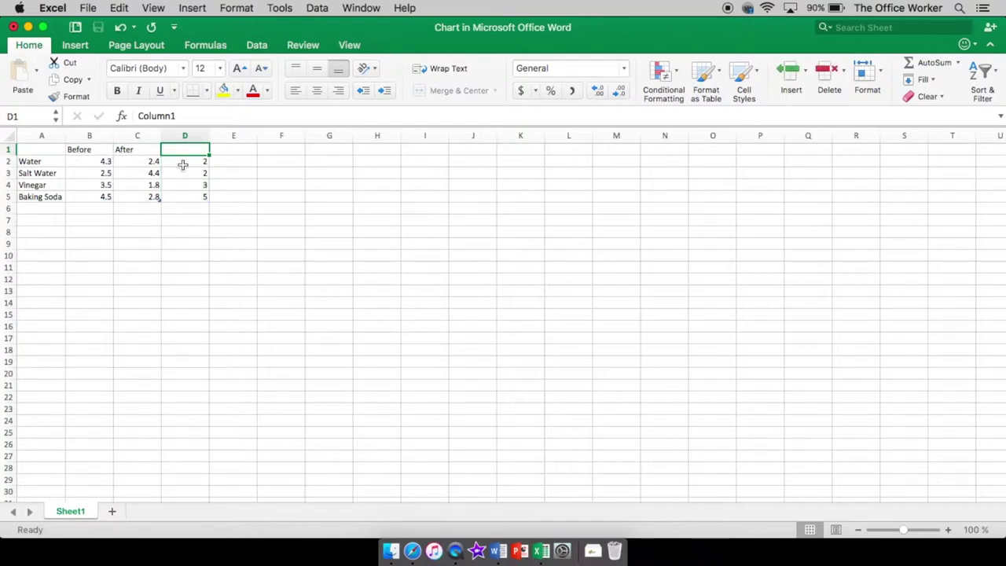
left_click_drag(182, 162, 186, 196)
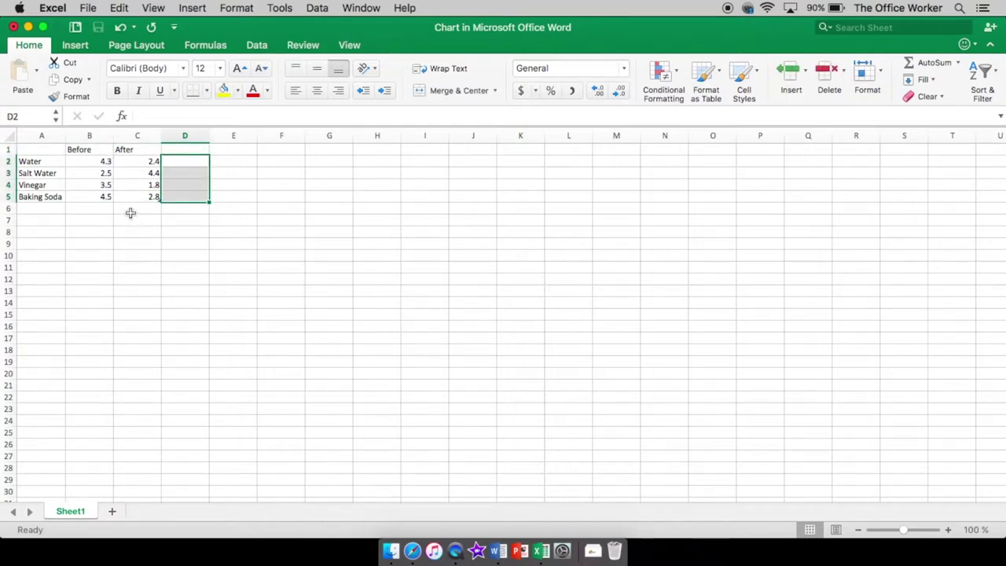
left_click(120, 189)
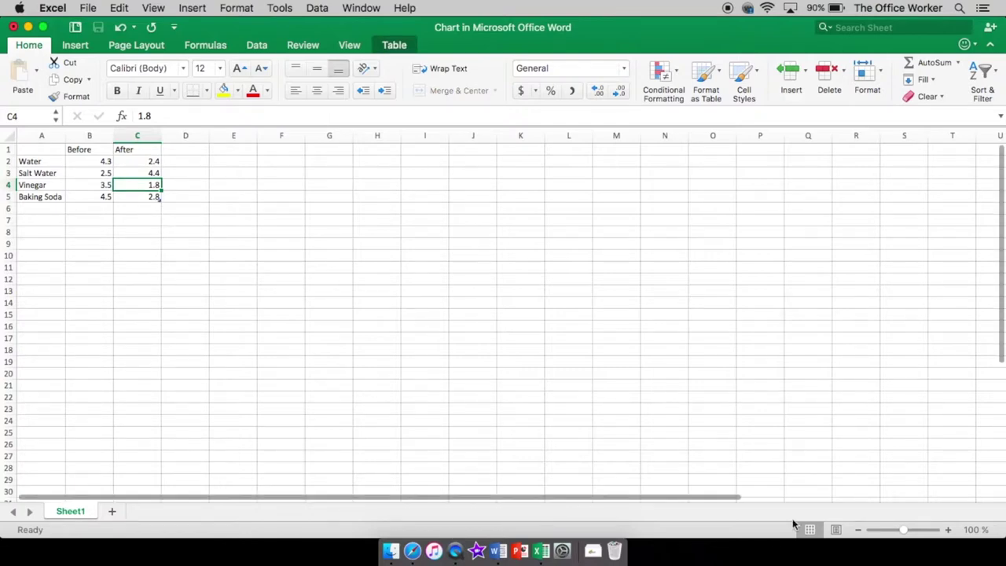
Zoom into the sheet and resize the data table back to A1:C5, dropping Column1 and Column2
left_click(950, 532)
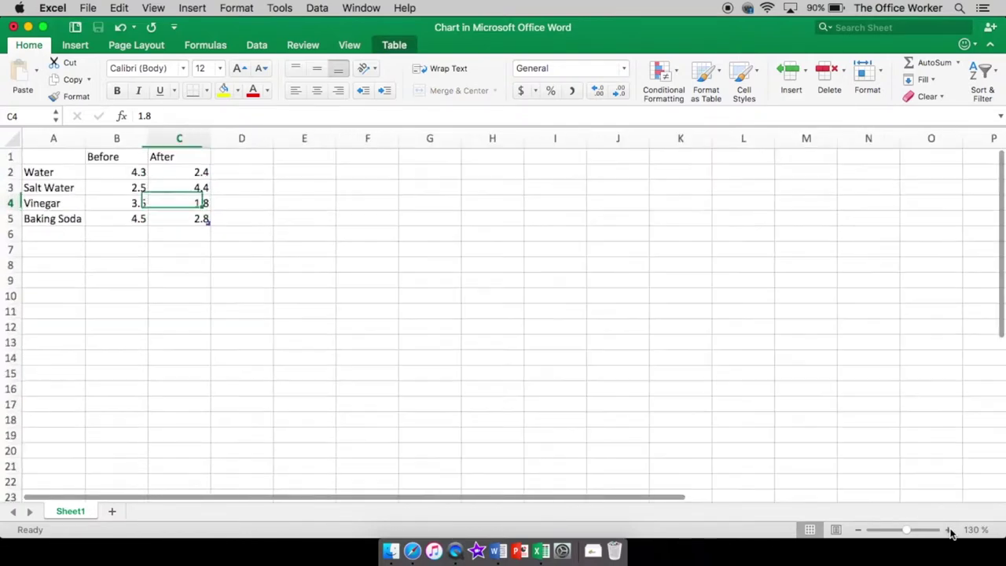
left_click(949, 532)
left_click(950, 532)
left_click(950, 532)
left_click(950, 532)
left_click(950, 532)
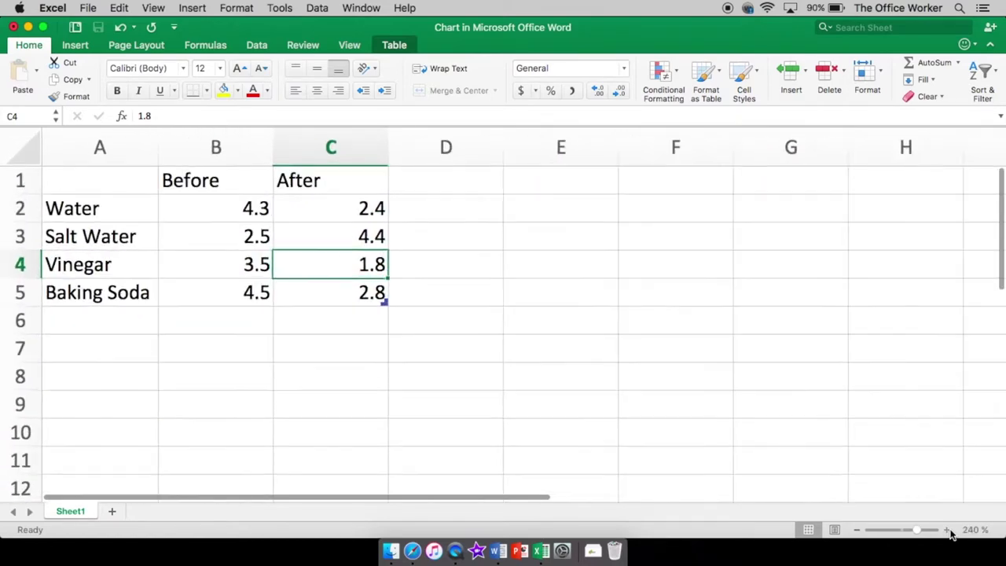
left_click(950, 532)
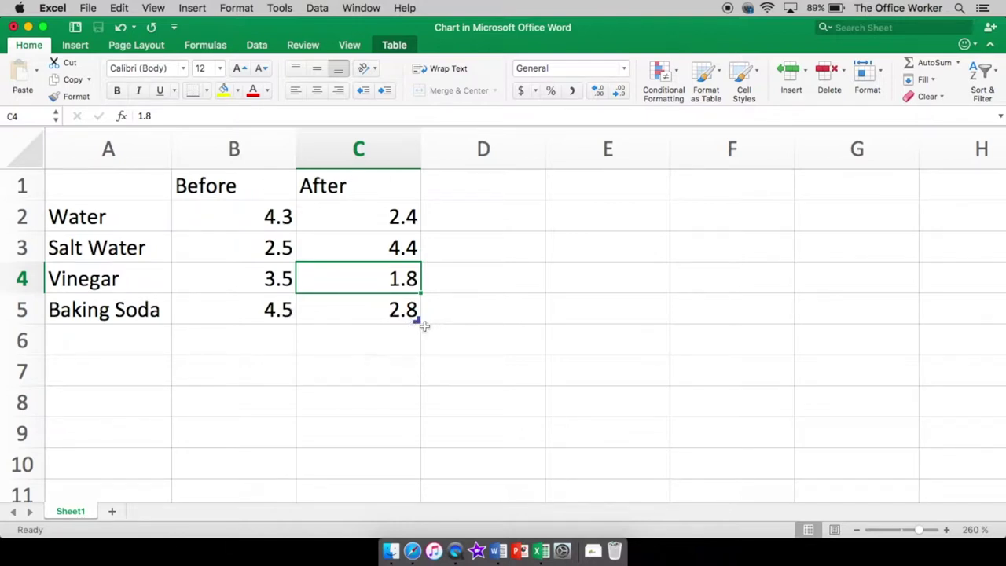
left_click_drag(417, 321, 728, 408)
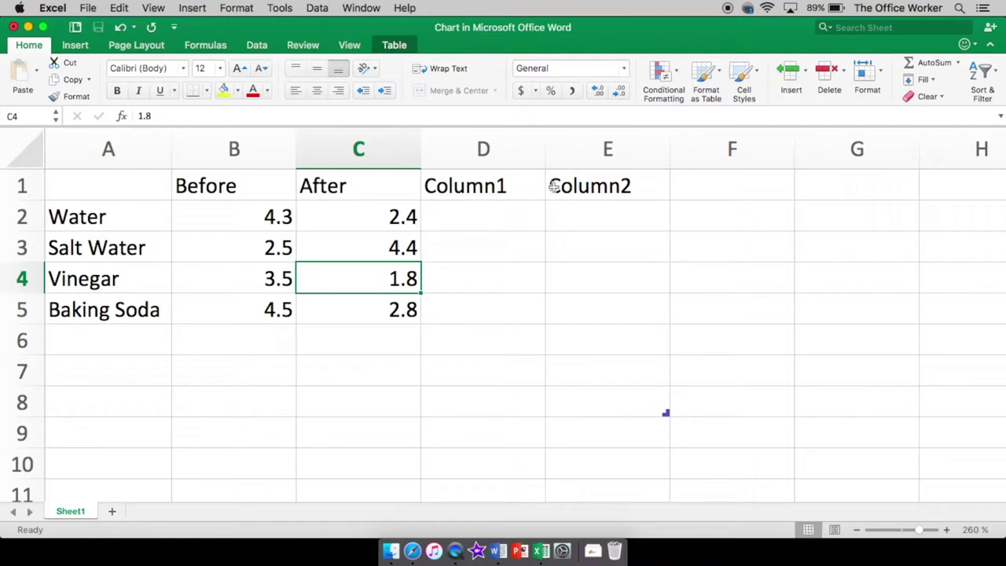
left_click(501, 186)
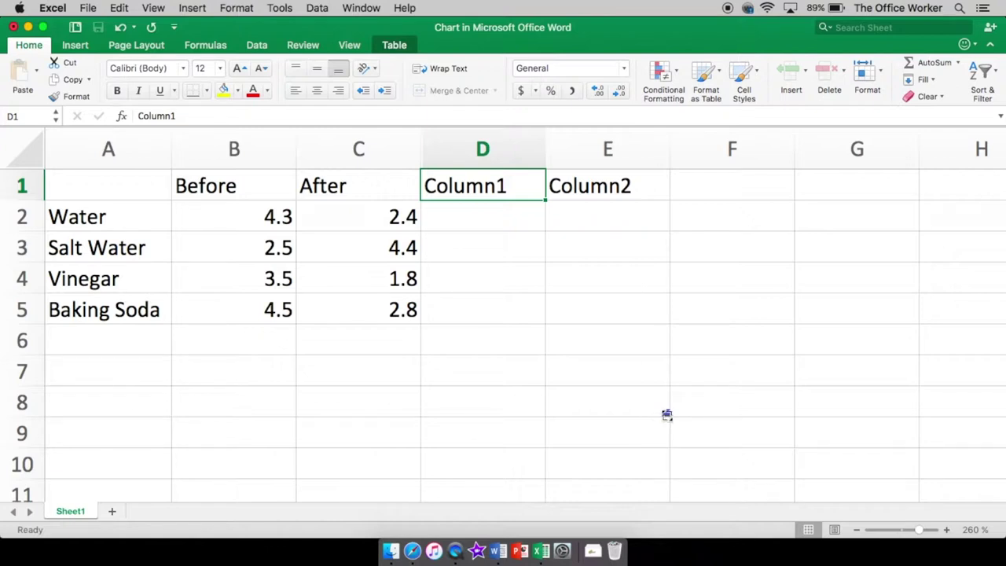
left_click_drag(666, 415, 415, 309)
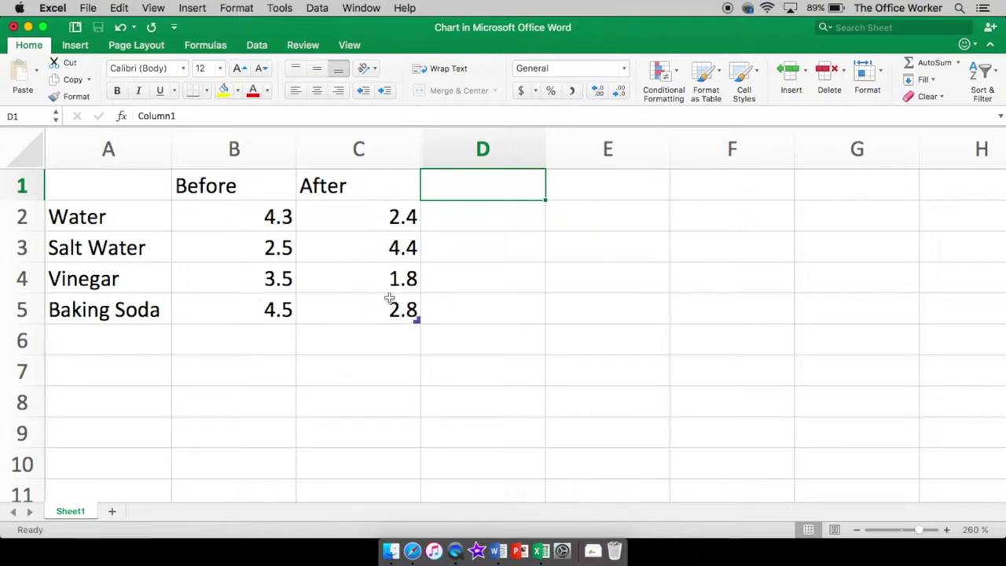
left_click(248, 228)
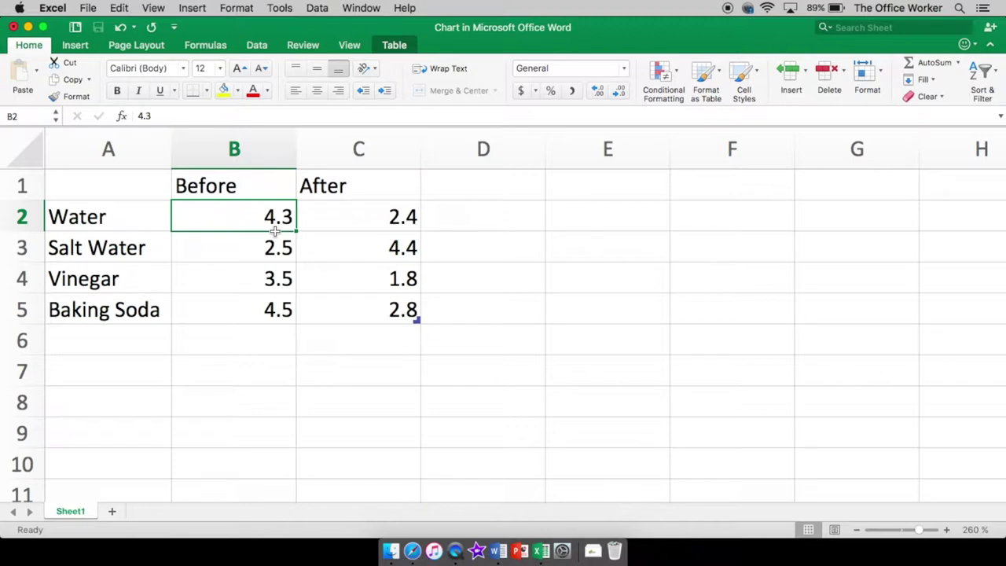
Set all four Before values in B2:B5 to 2
type("2")
key("Return")
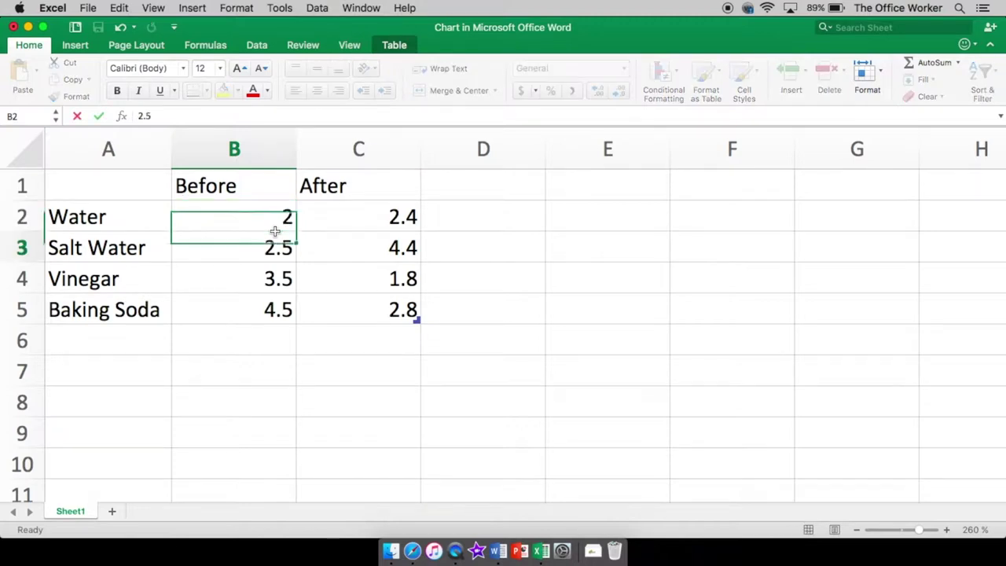
type("2")
key("Return")
type("2")
key("Return")
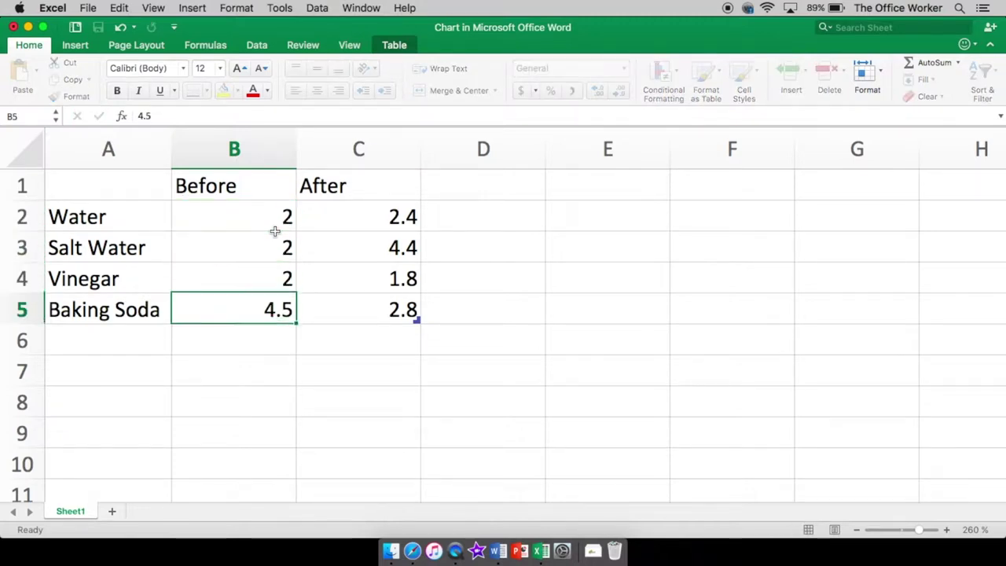
type("2")
key("Tab")
key("Up")
key("Up")
key("Up")
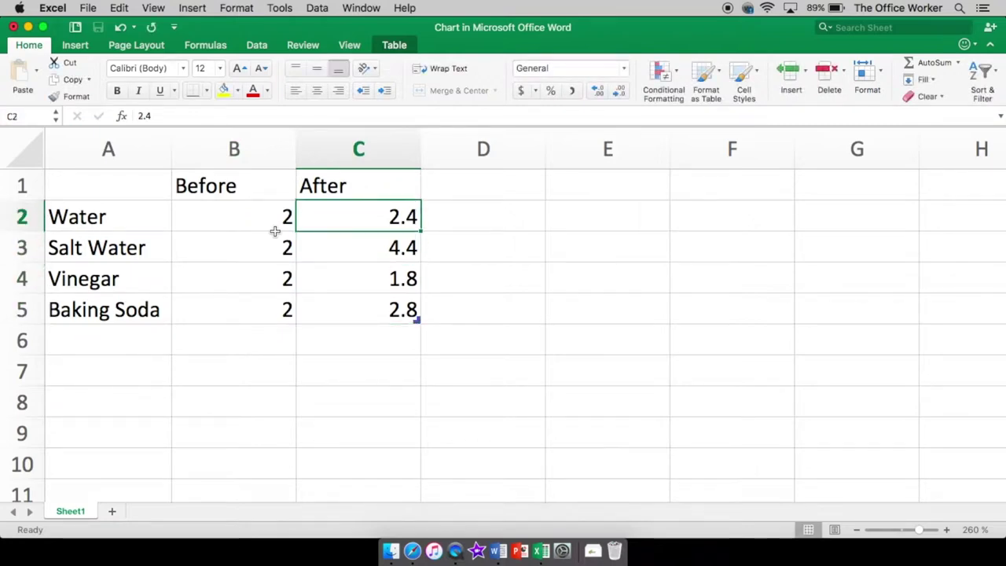
Enter the After values 4, 2.5, 4.5 and 3 in C2:C5
type("4")
key("Return")
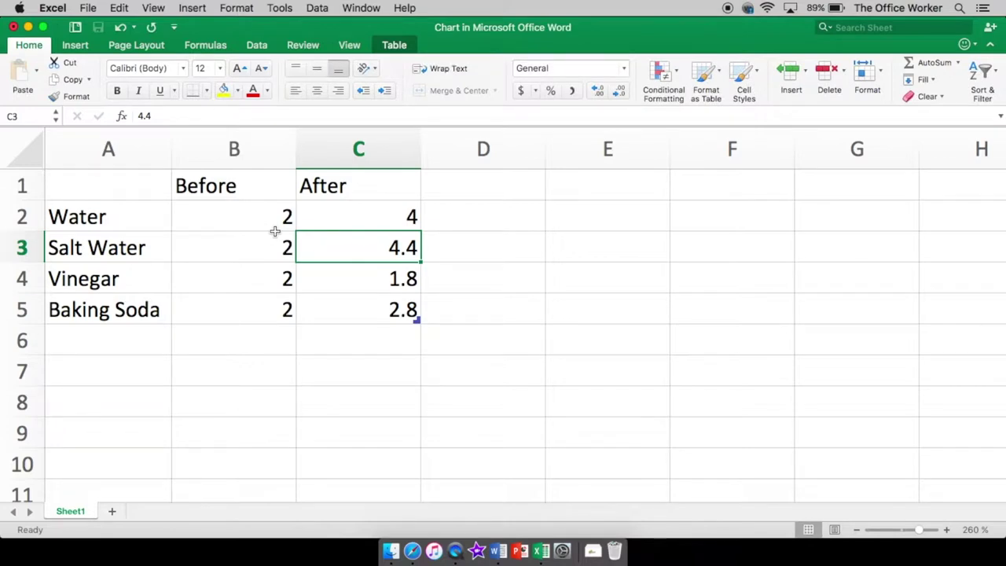
type("2.5")
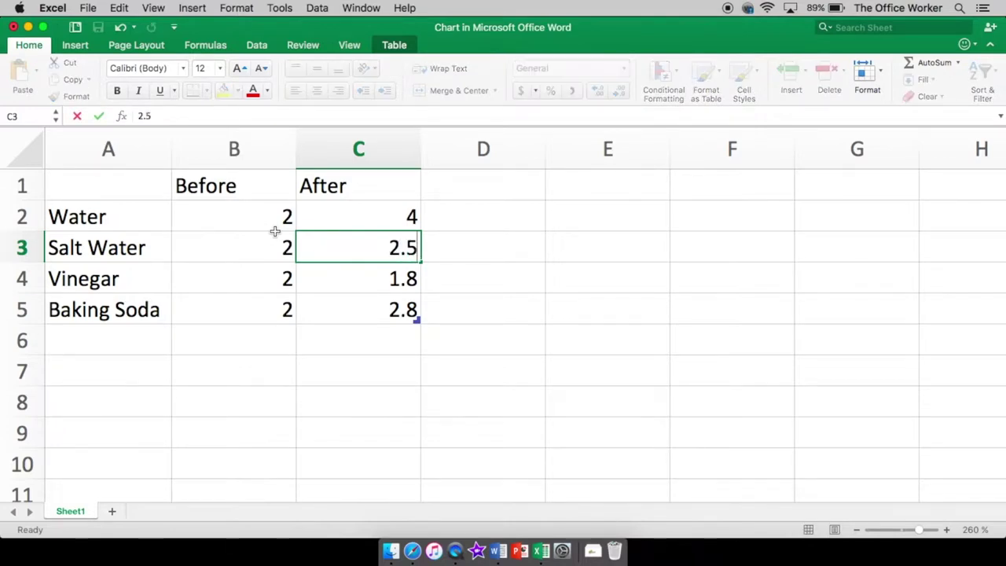
key("Return")
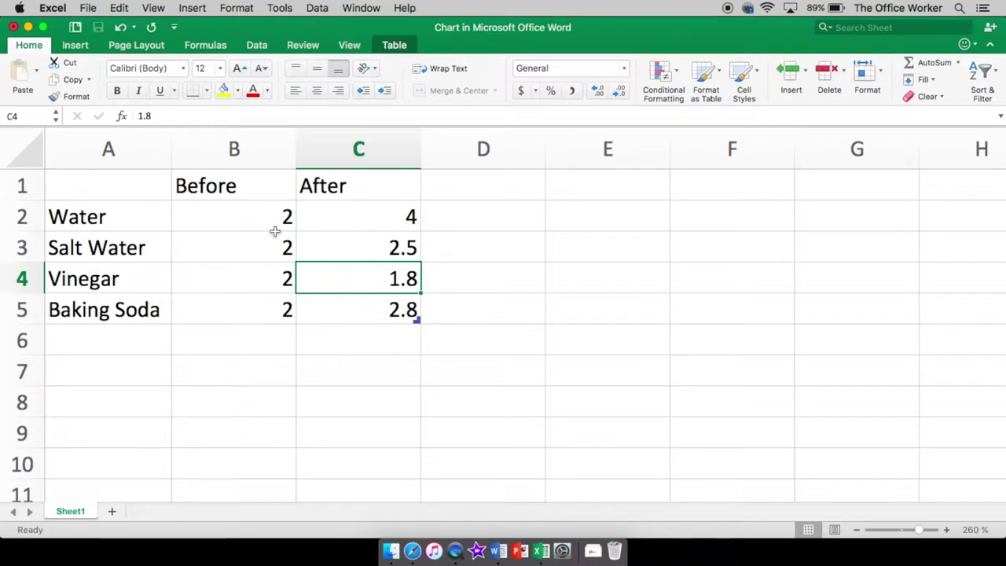
type("4.5")
key("Return")
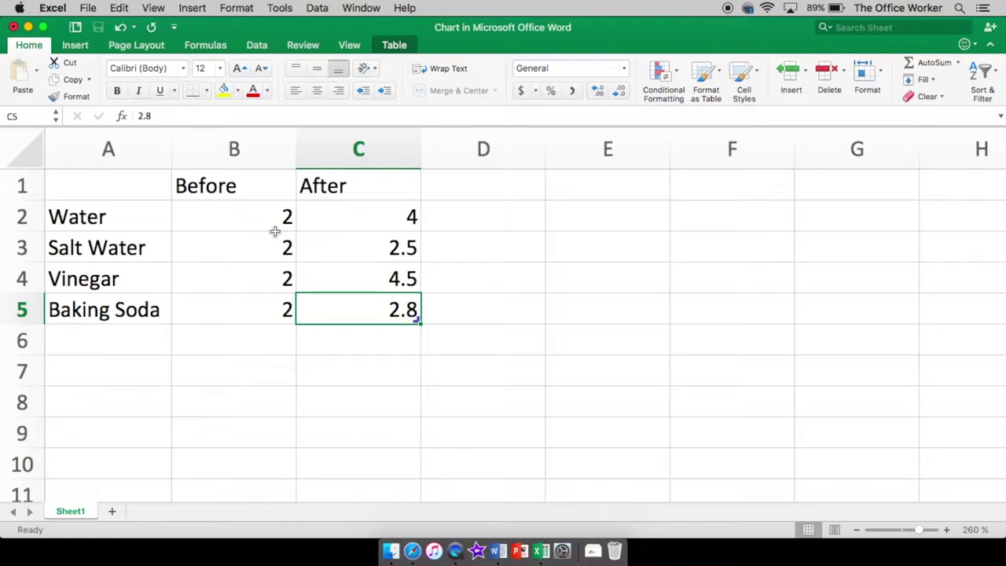
type("3")
key("shift+Return")
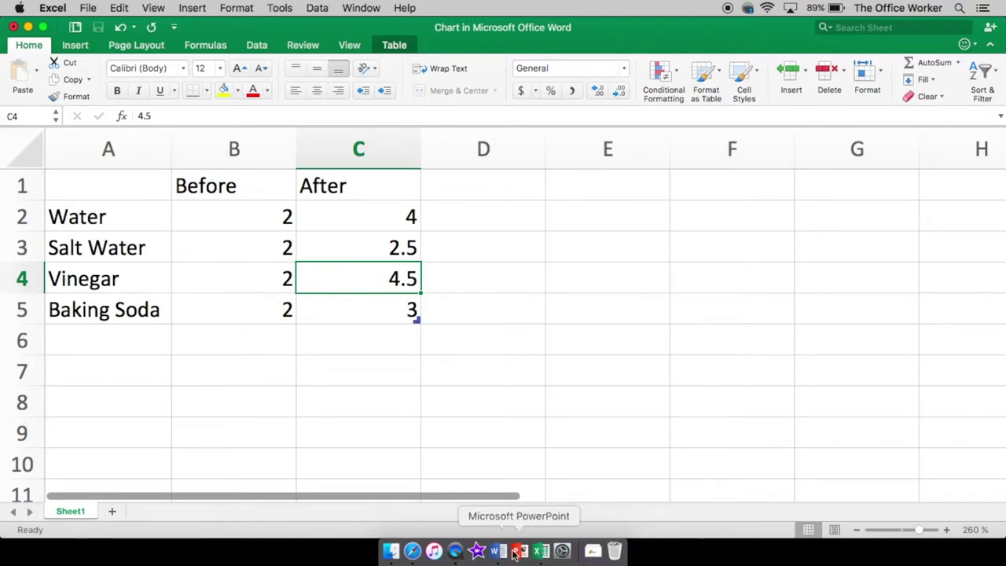
Return to Word to view the updated Before/After column chart, briefly revisiting the Excel data
left_click(498, 552)
scroll(414, 323, "down", 5)
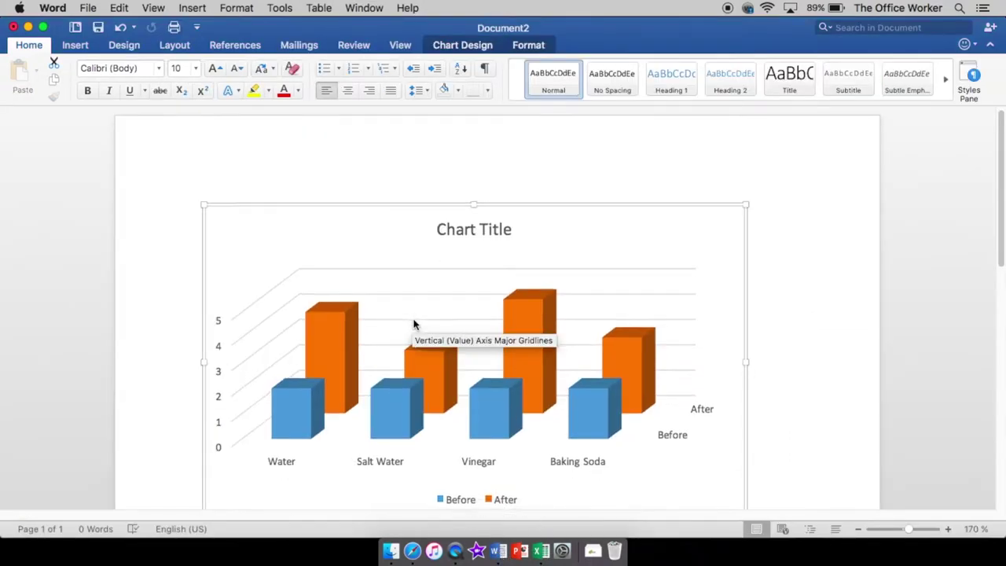
scroll(415, 328, "up", 1)
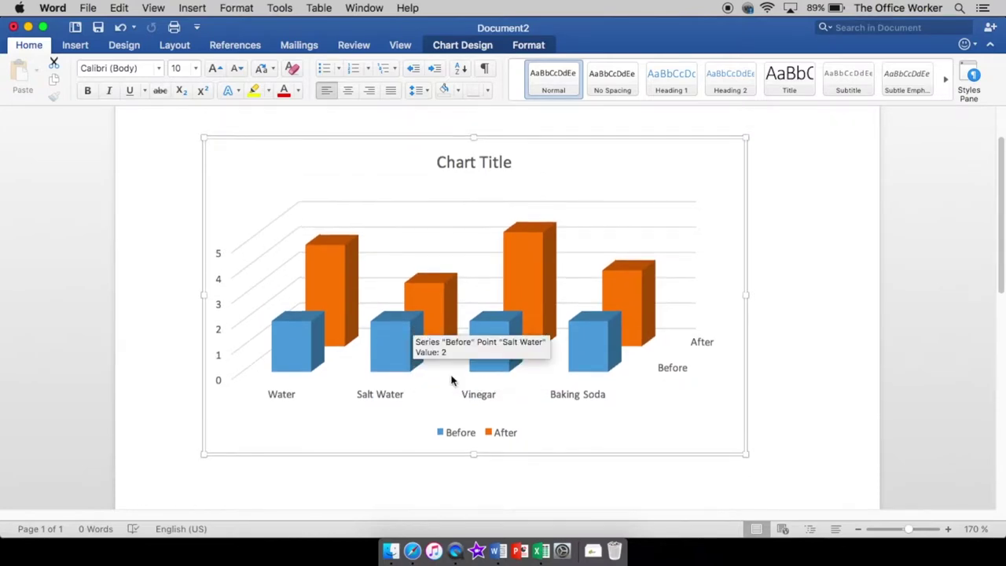
left_click(541, 552)
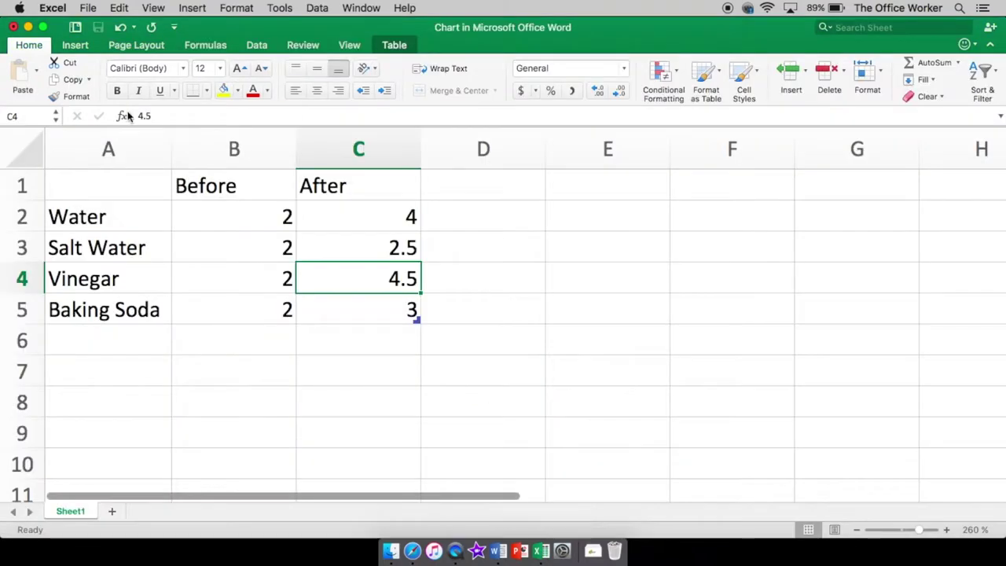
left_click(498, 551)
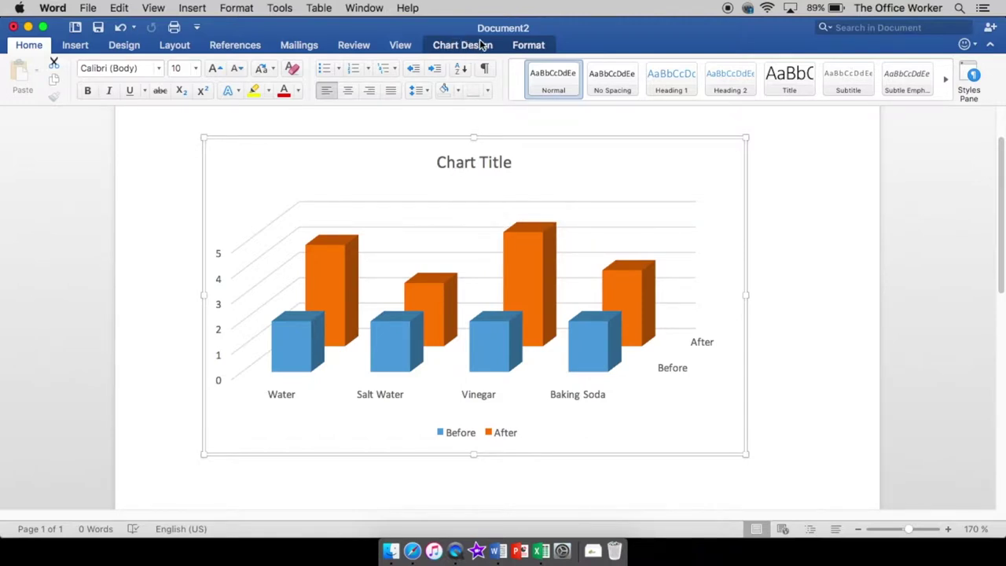
Apply the fourth Colorful palette so the Before bars turn green and After bars blue
left_click(456, 45)
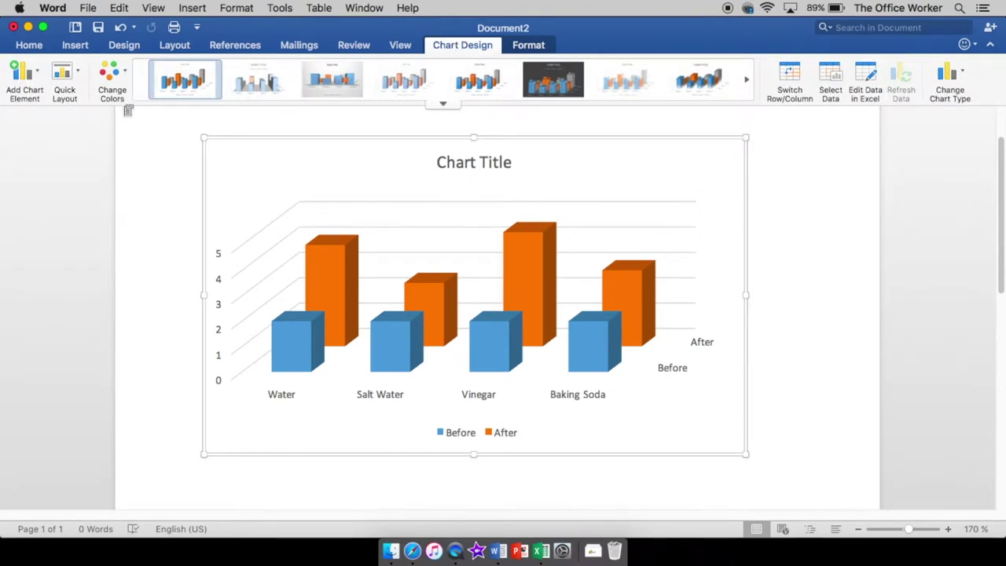
left_click(111, 72)
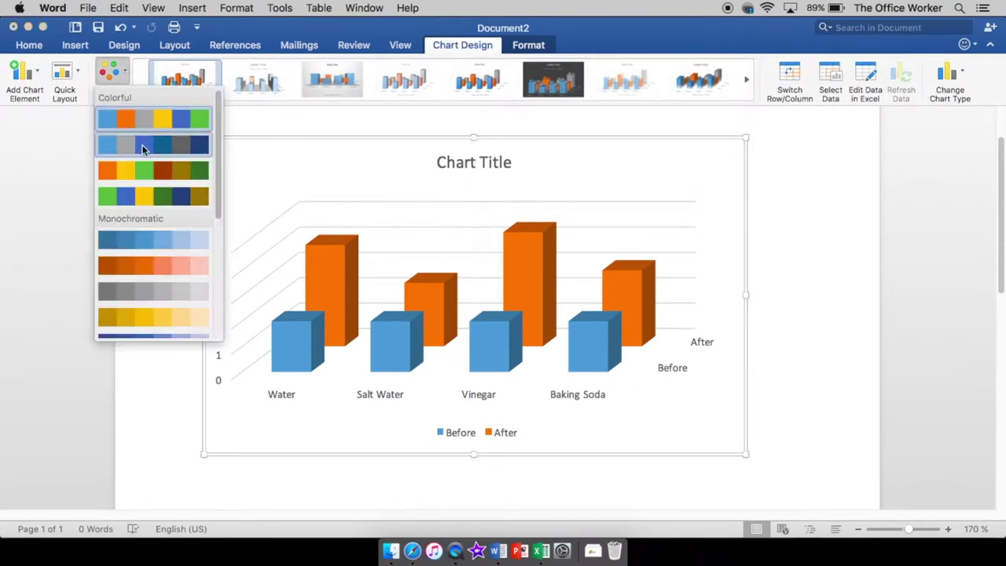
left_click(127, 197)
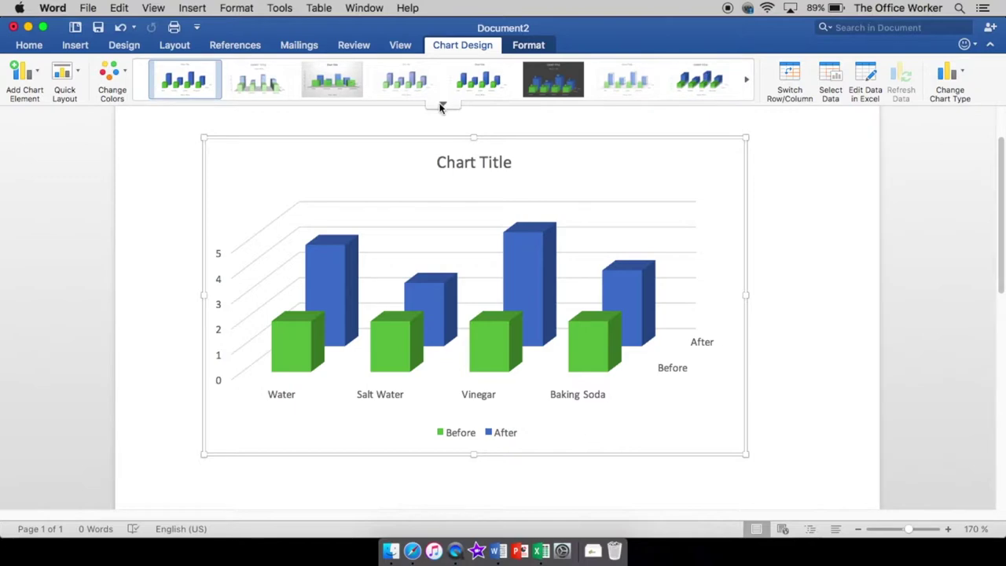
Try the dark, deep 3-D and hatched chart styles, then settle on the first plain style
left_click(440, 106)
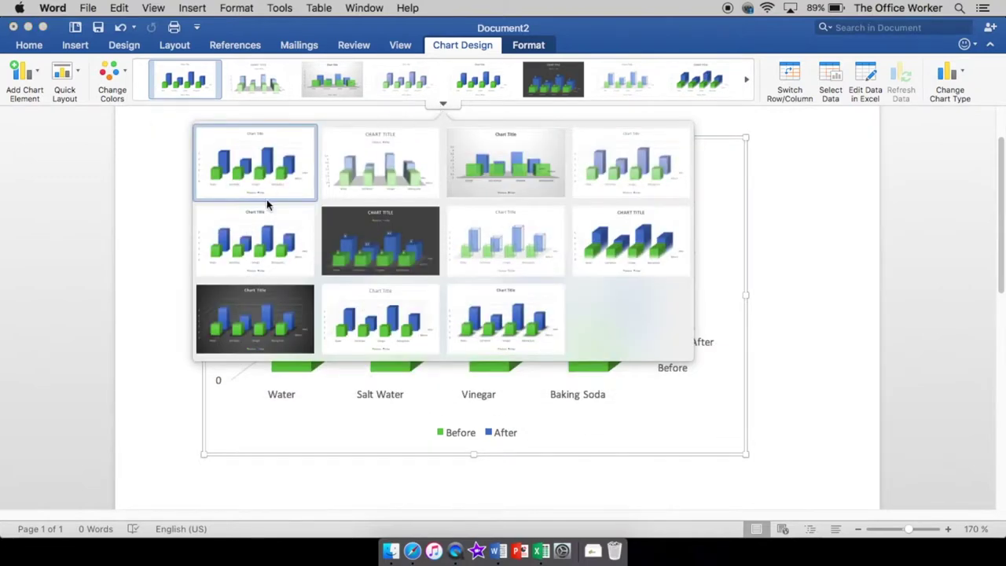
left_click(414, 246)
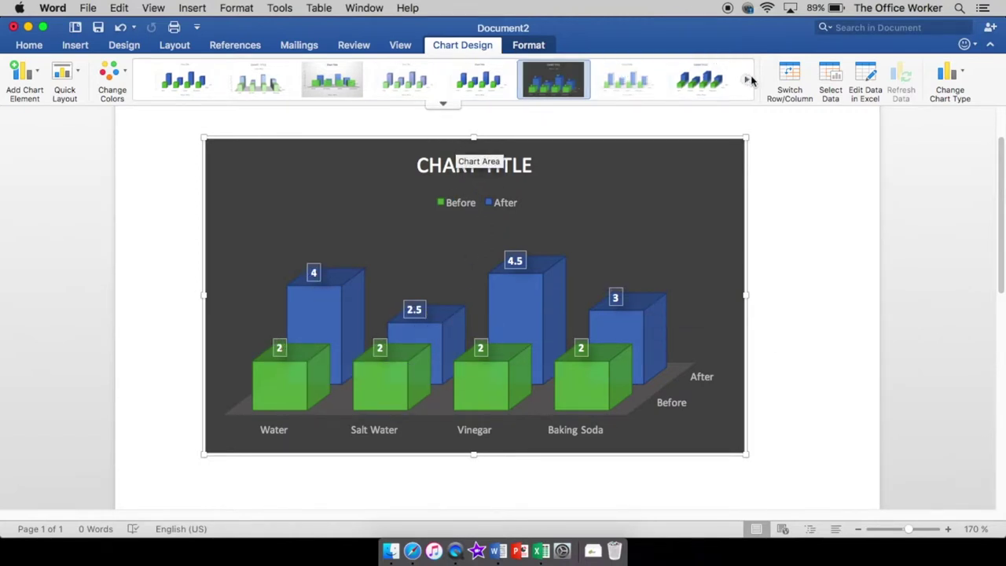
left_click(442, 103)
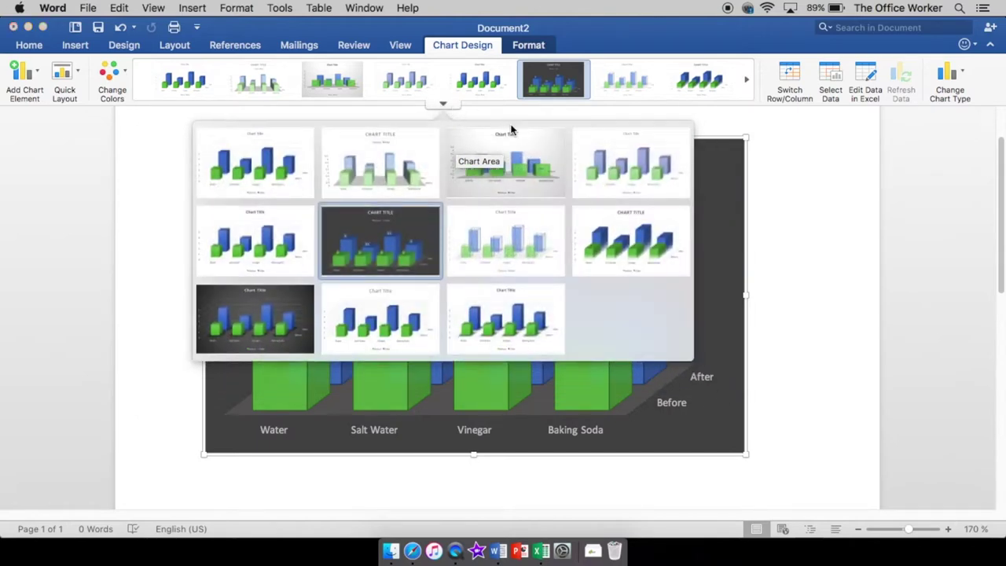
left_click(656, 226)
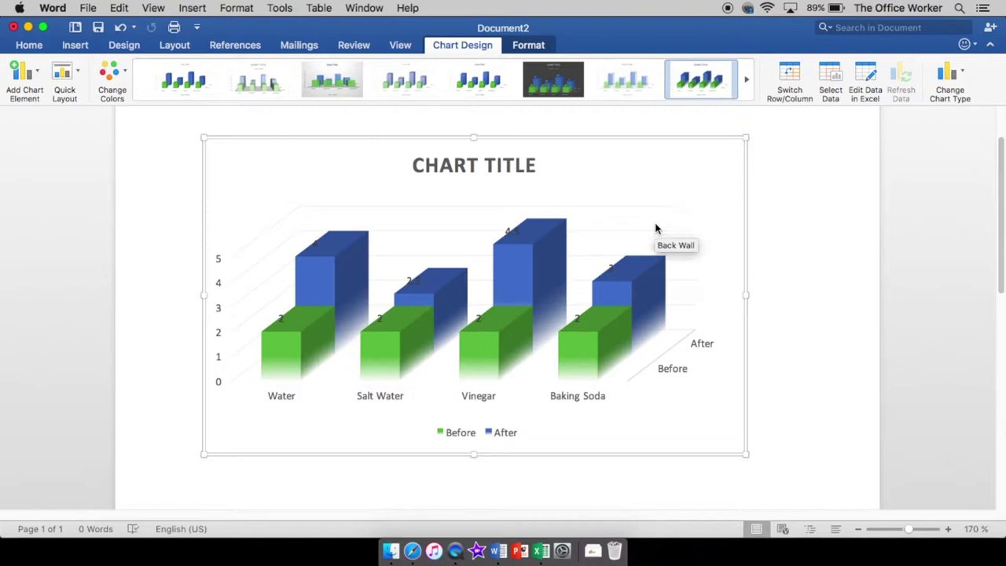
left_click(445, 106)
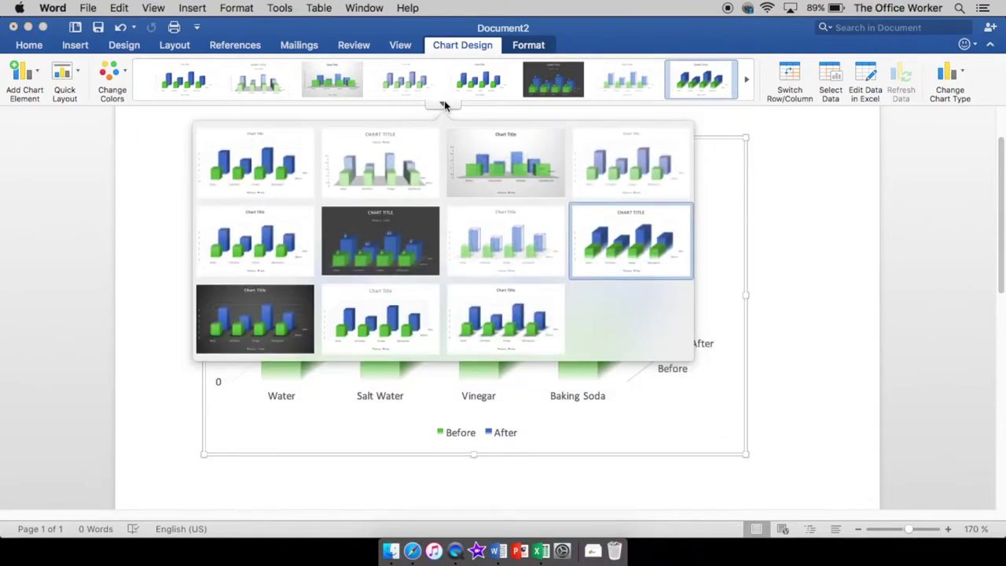
left_click(402, 149)
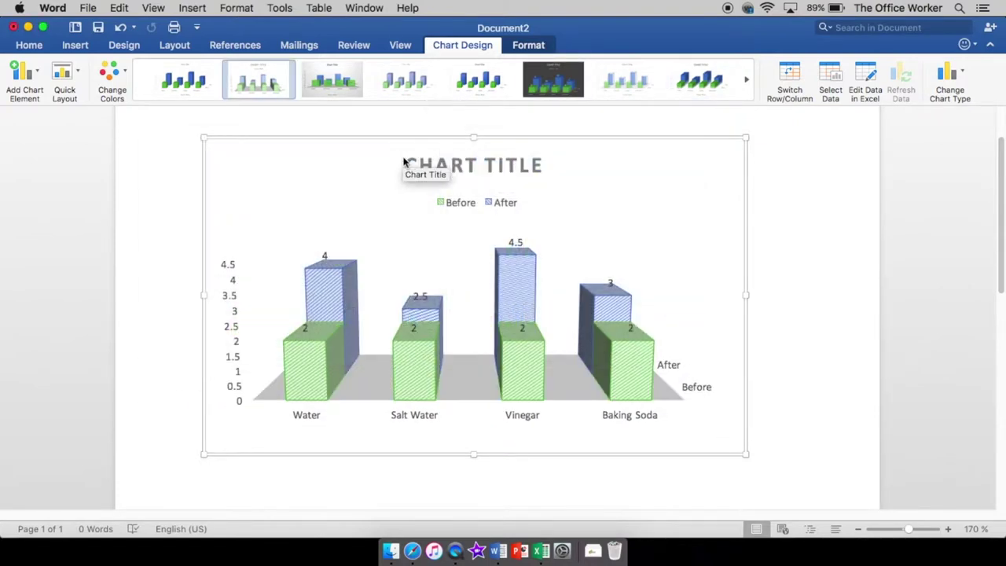
left_click(439, 105)
left_click(281, 171)
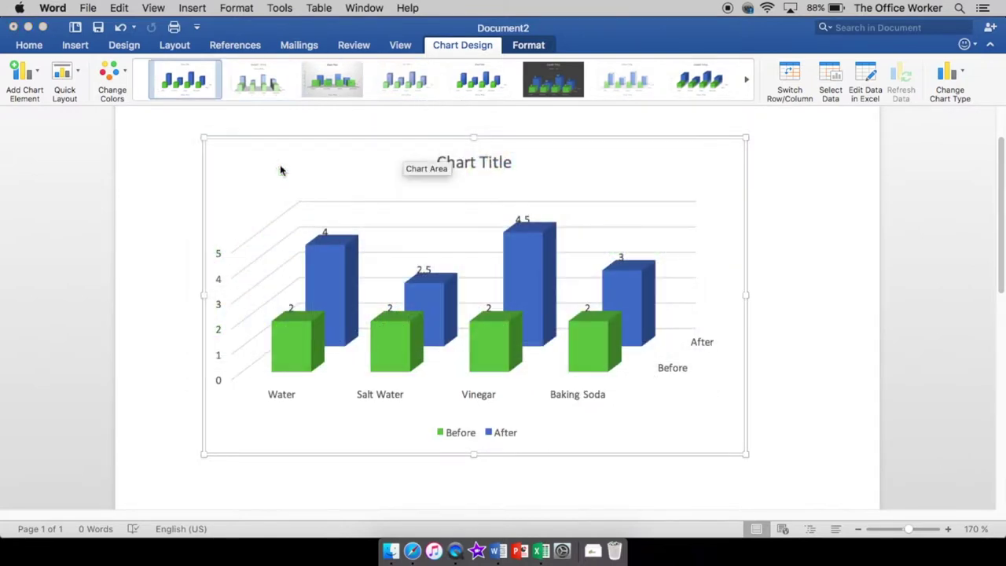
Place the chart title above the chart after briefly trying a centred overlay title
left_click(37, 77)
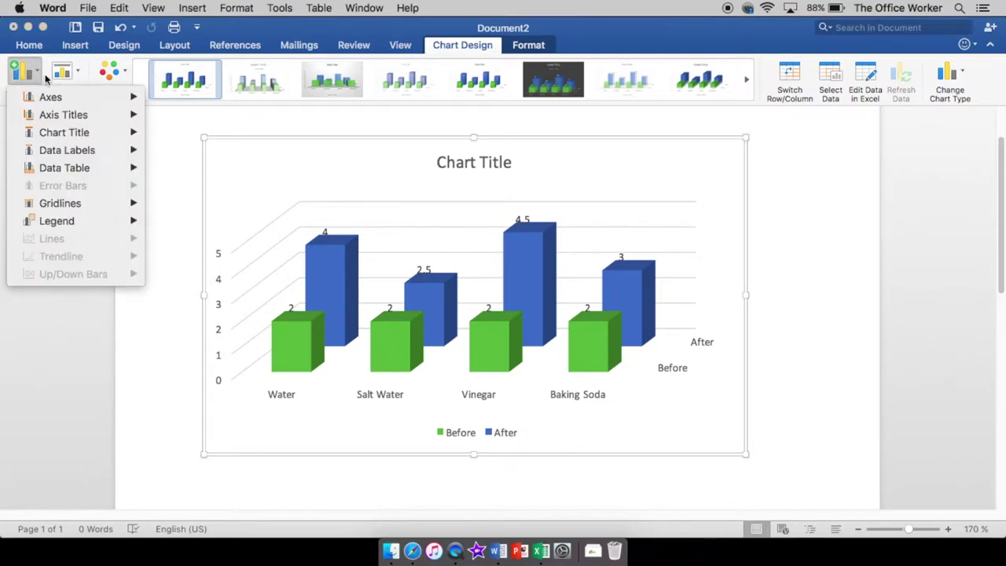
mouse_move(57, 98)
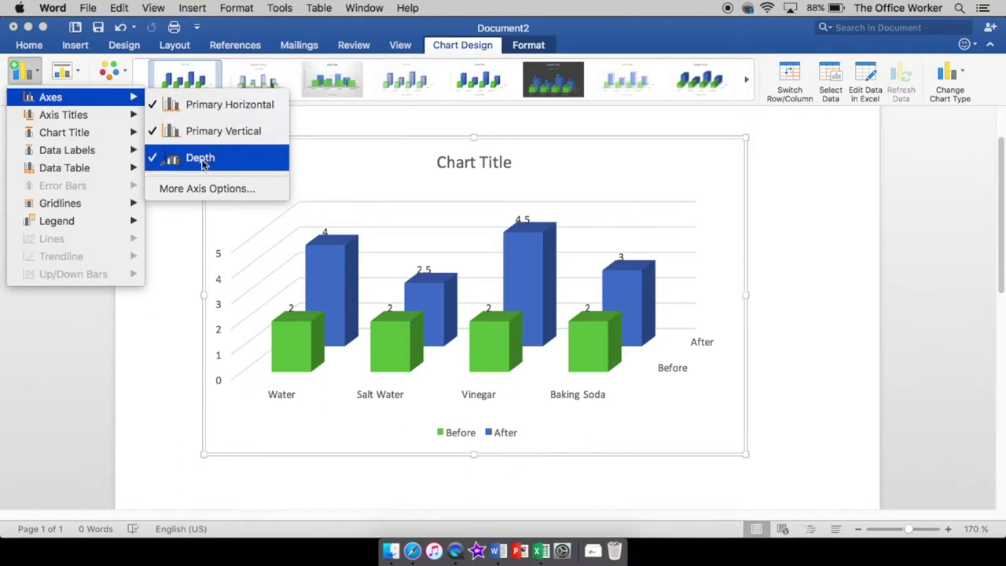
mouse_move(103, 120)
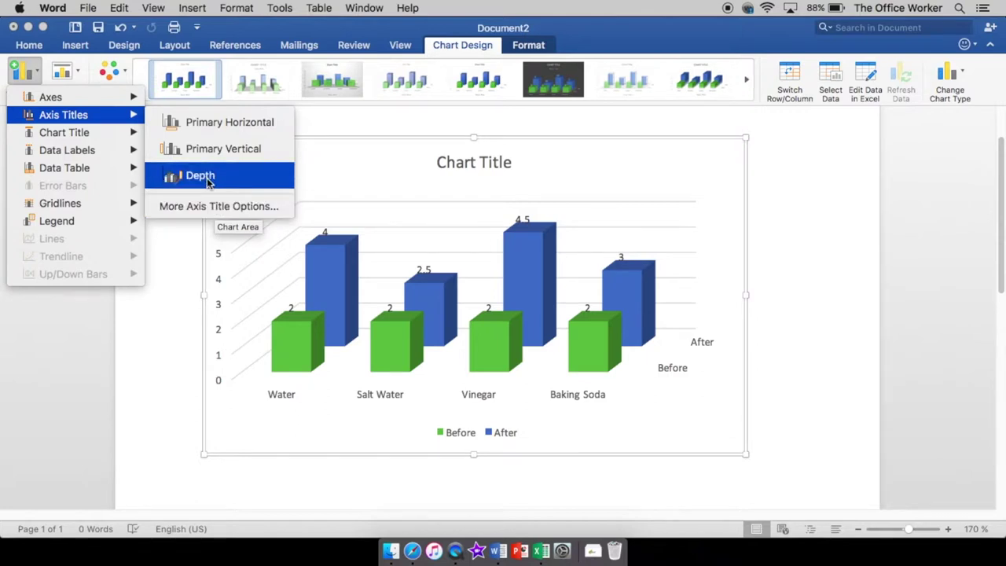
mouse_move(82, 139)
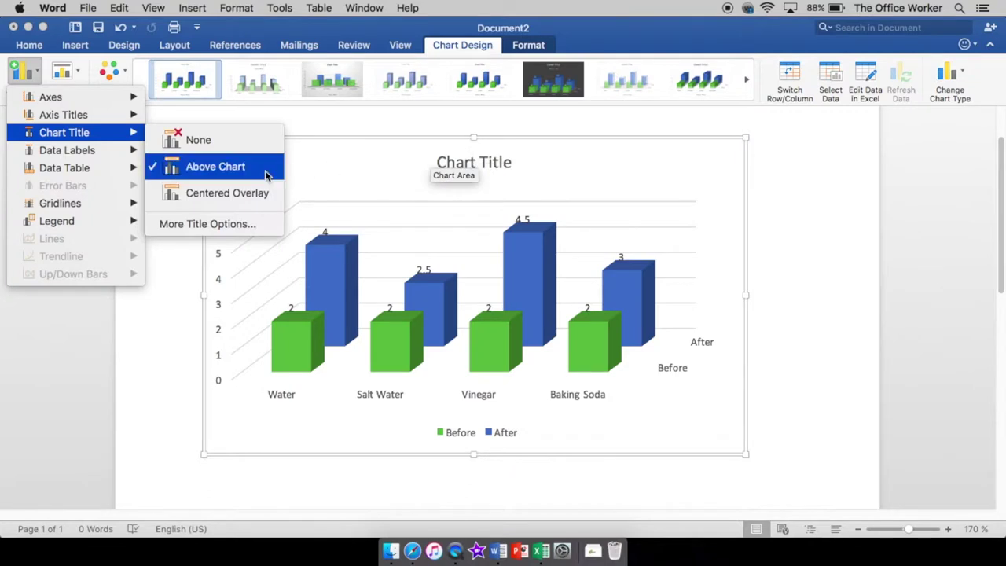
left_click(231, 193)
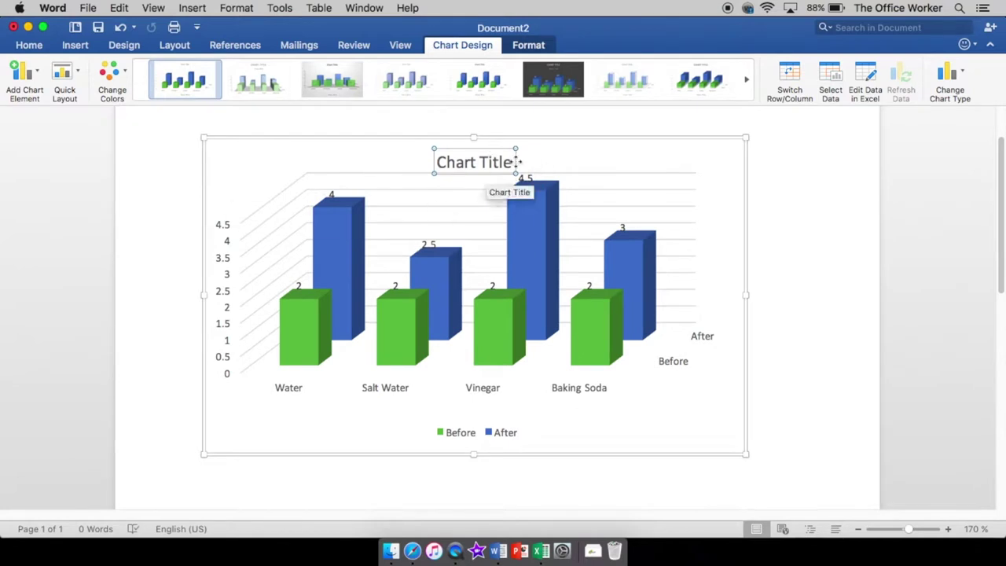
left_click(39, 83)
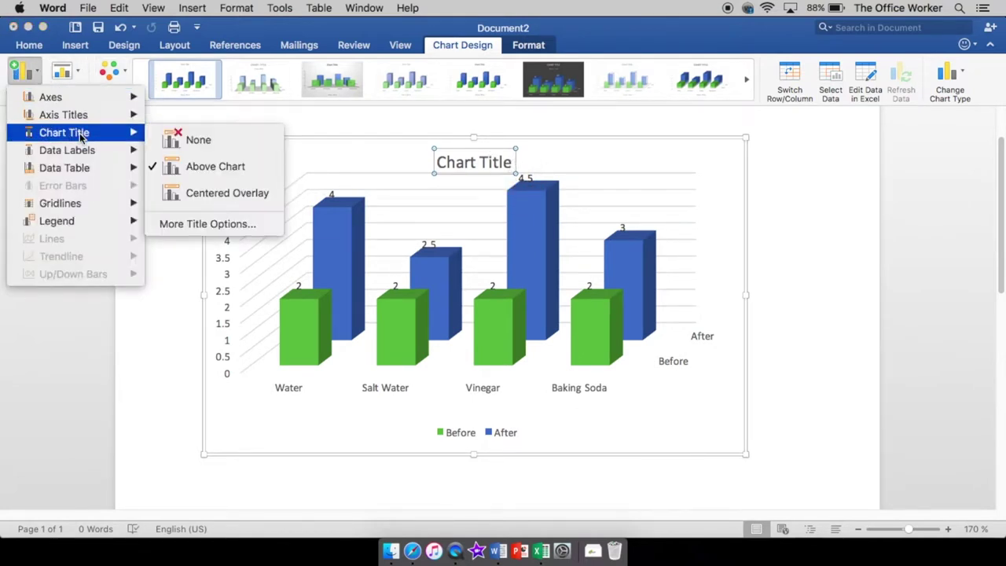
left_click(212, 172)
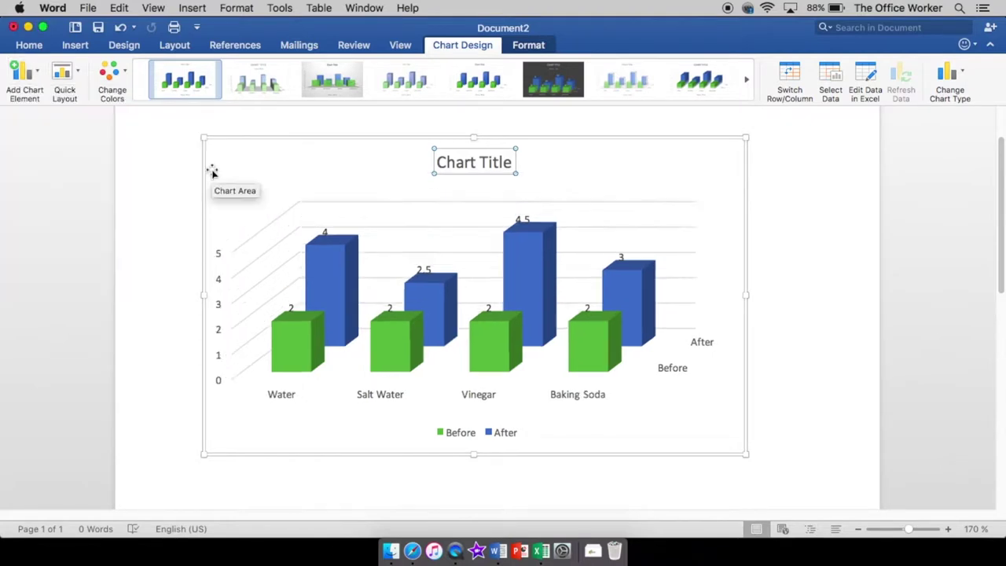
Set Data Labels to None so the bars show no values
left_click(21, 75)
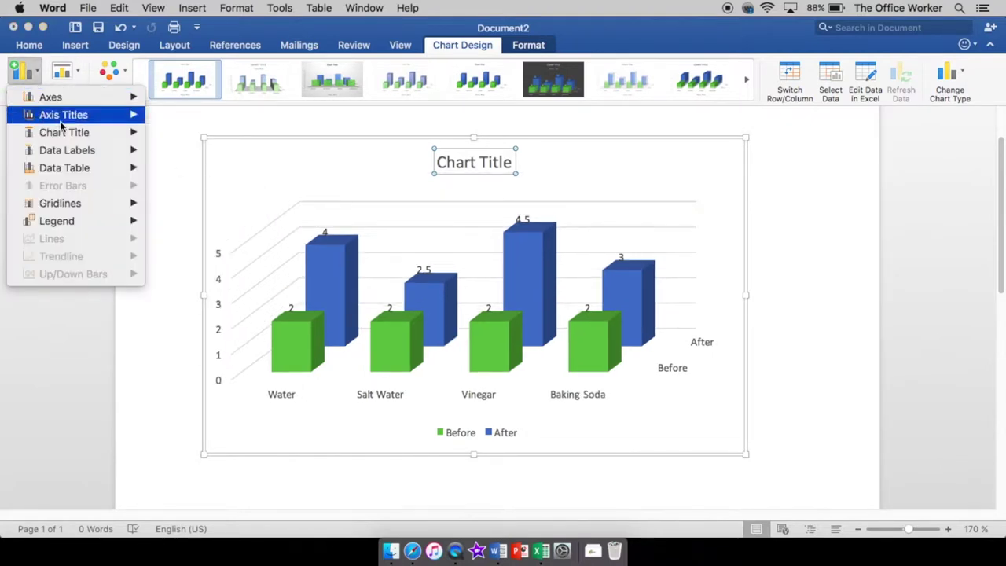
mouse_move(84, 156)
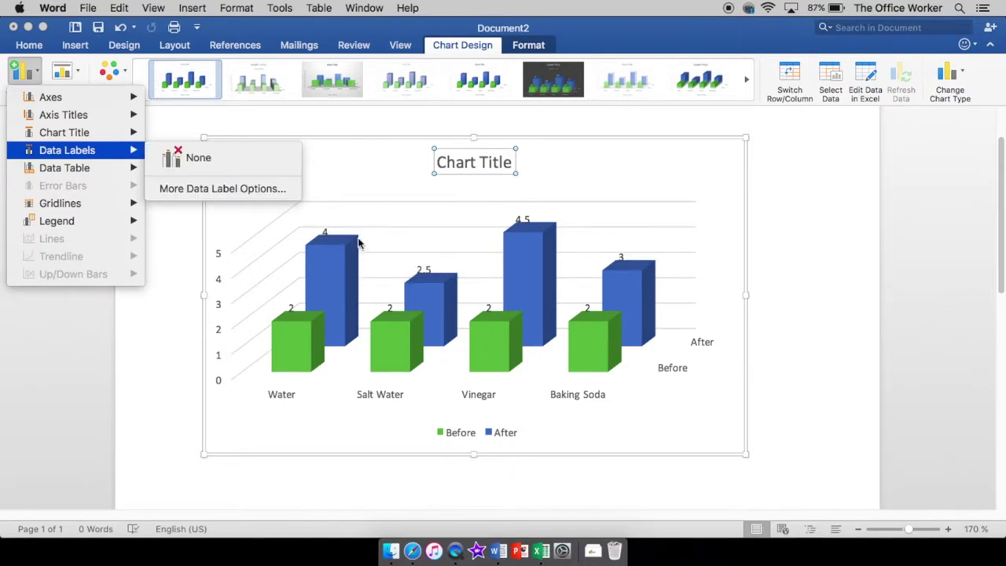
left_click(190, 161)
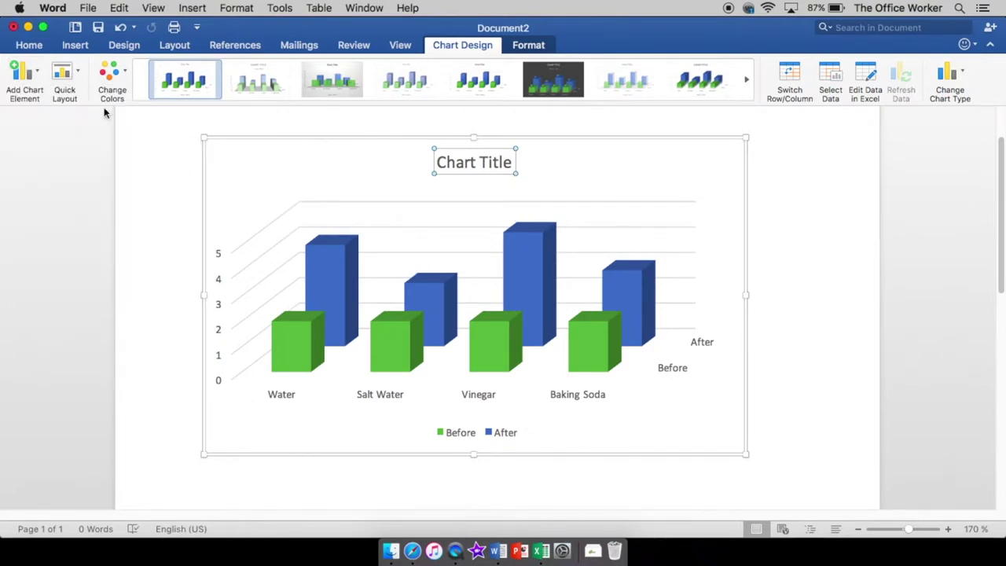
left_click(36, 90)
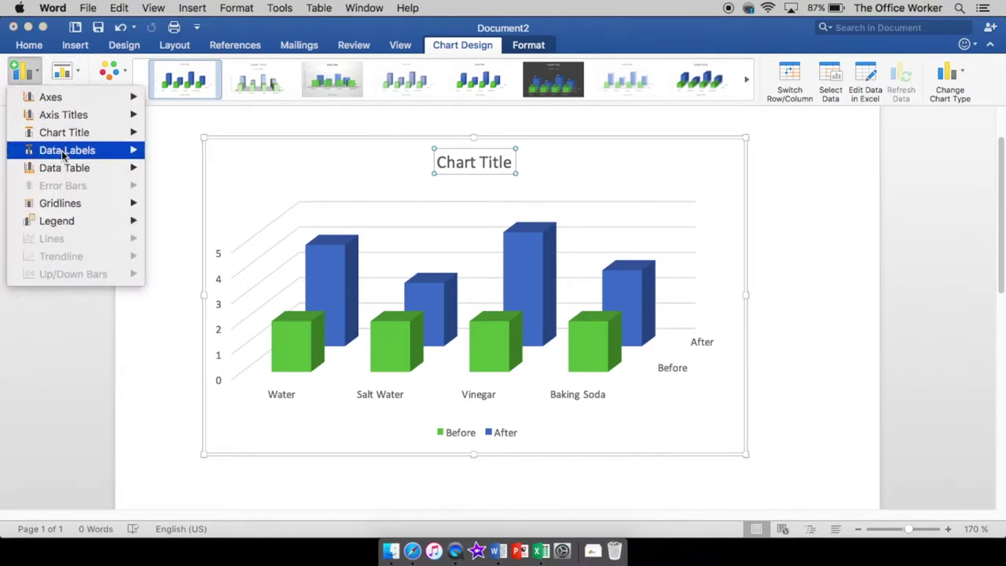
Add a data table with legend keys beneath the chart
mouse_move(67, 170)
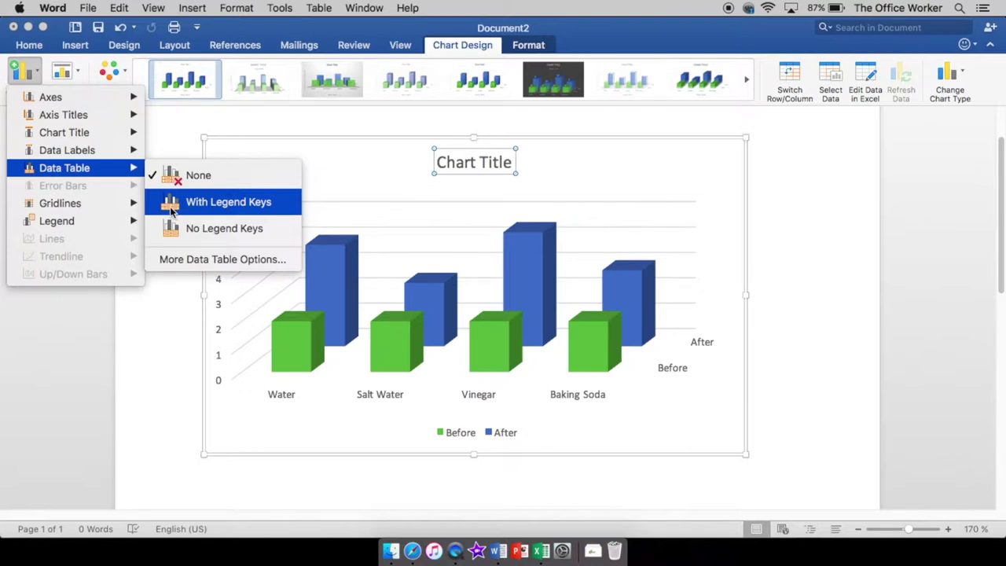
left_click(231, 208)
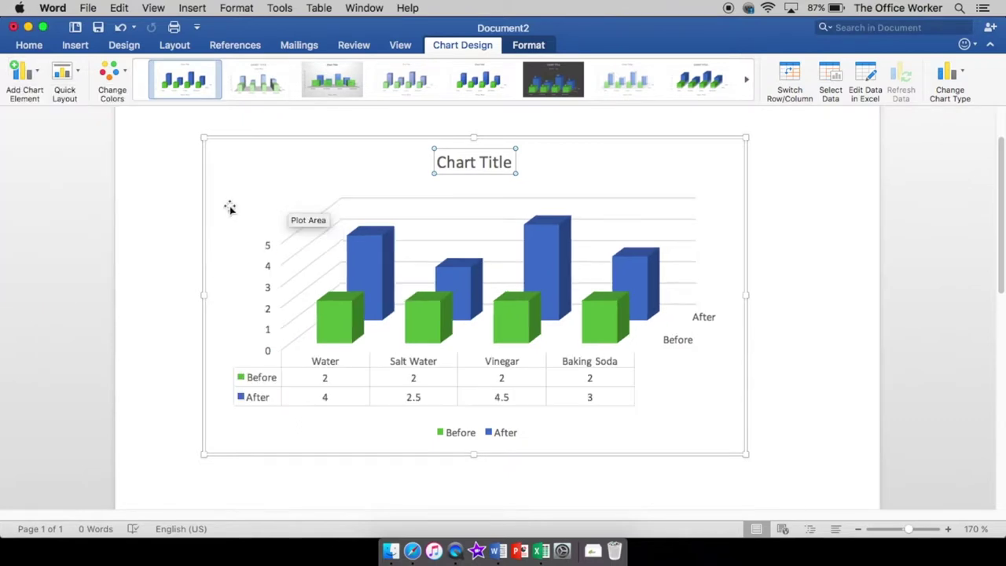
right_click(416, 369)
left_click(198, 279)
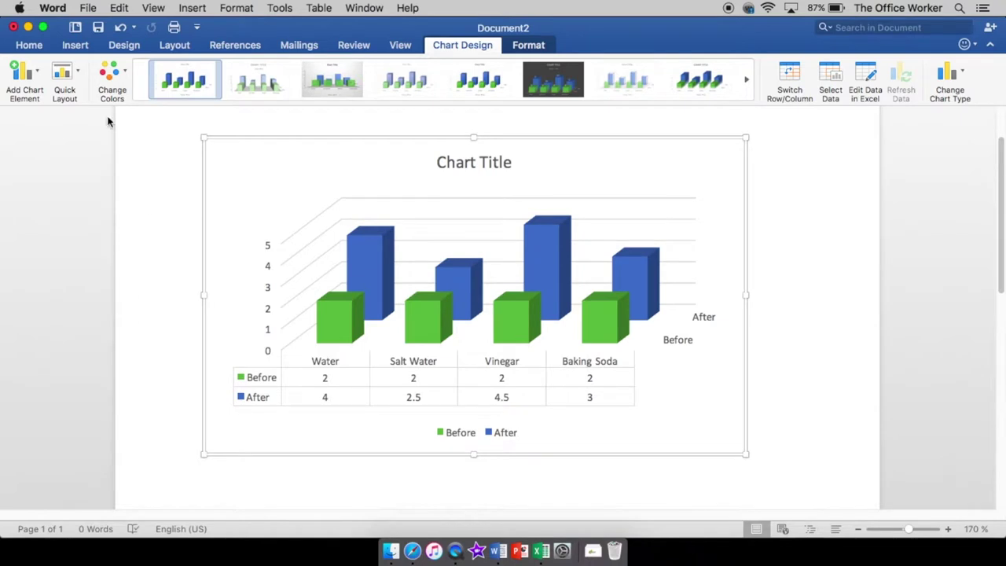
Move the Before/After legend to the right side of the chart
left_click(30, 83)
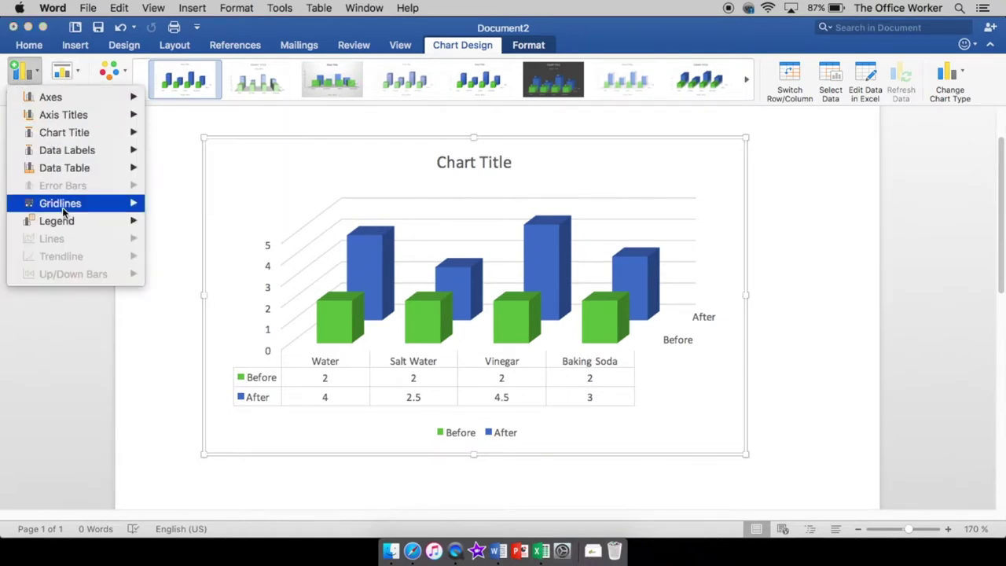
mouse_move(59, 203)
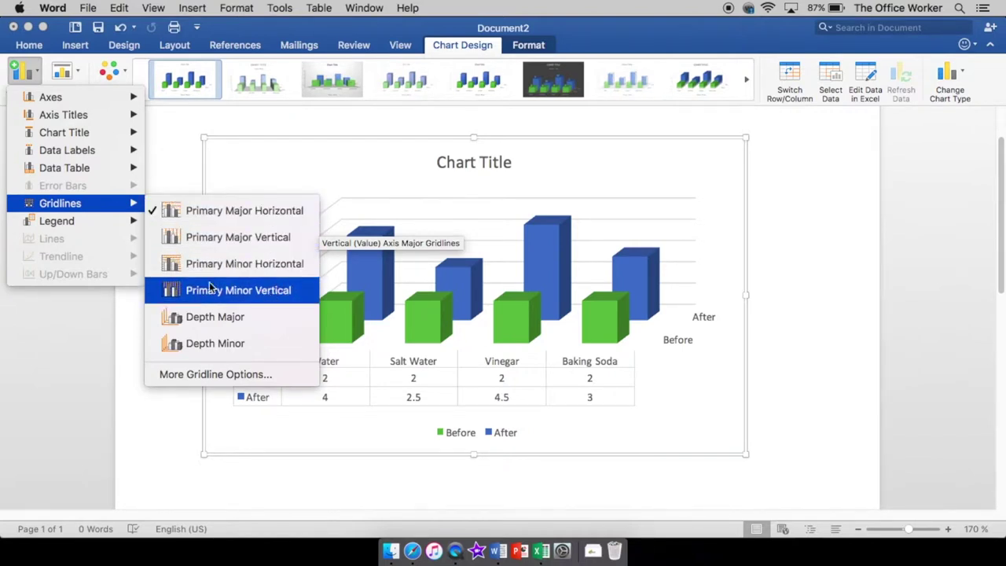
mouse_move(104, 222)
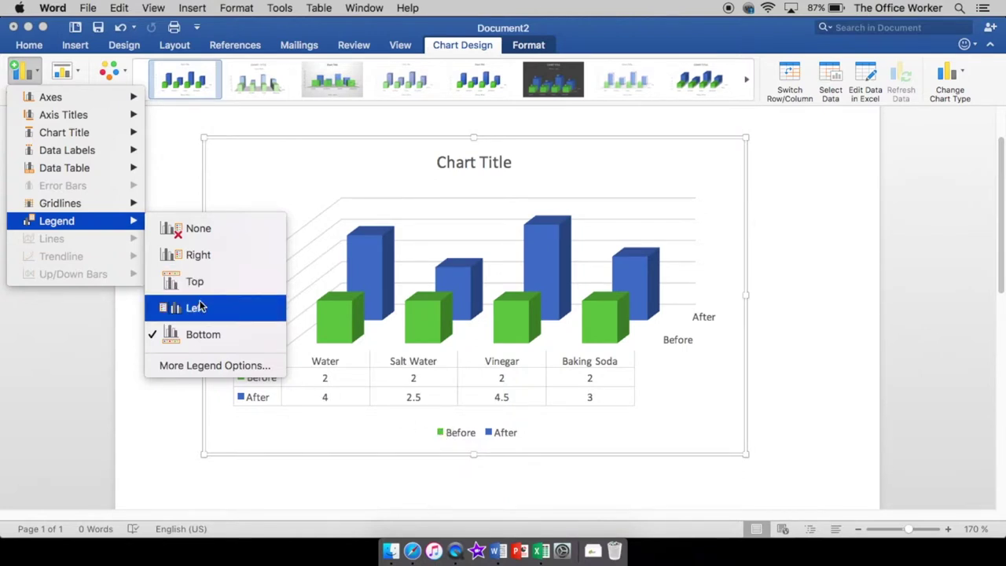
left_click(197, 255)
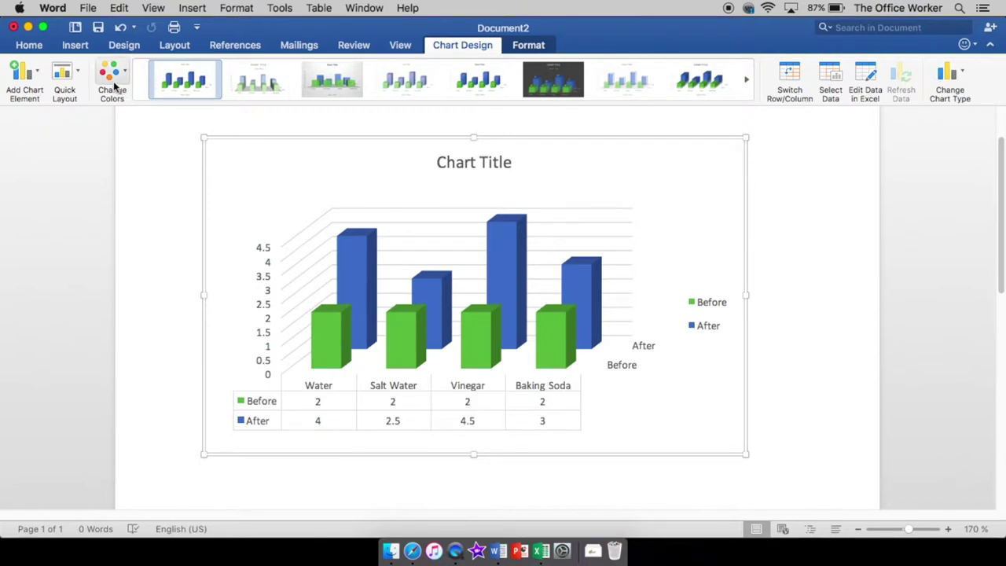
left_click(74, 73)
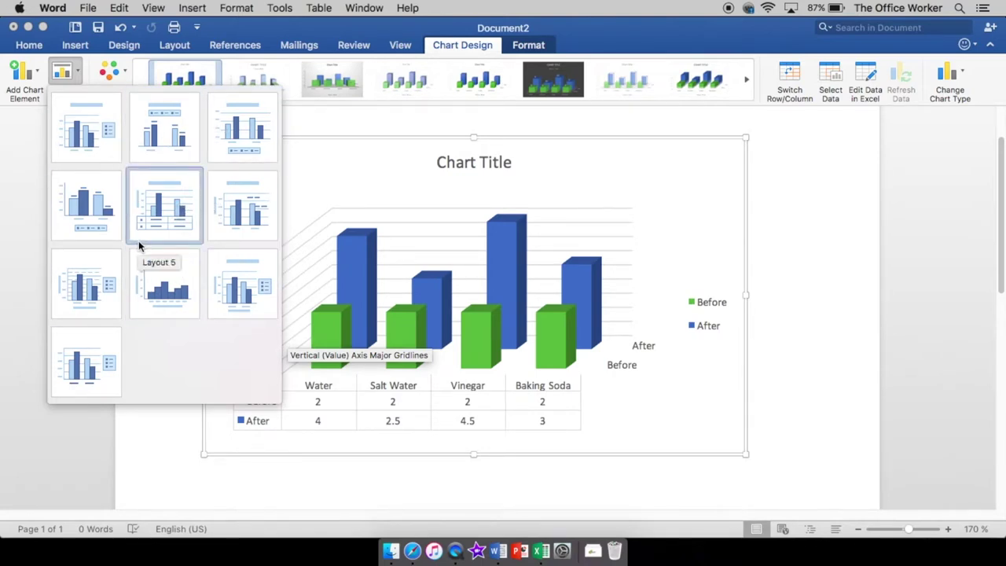
Apply Quick Layout 9 so both axes get placeholder titles
left_click(157, 214)
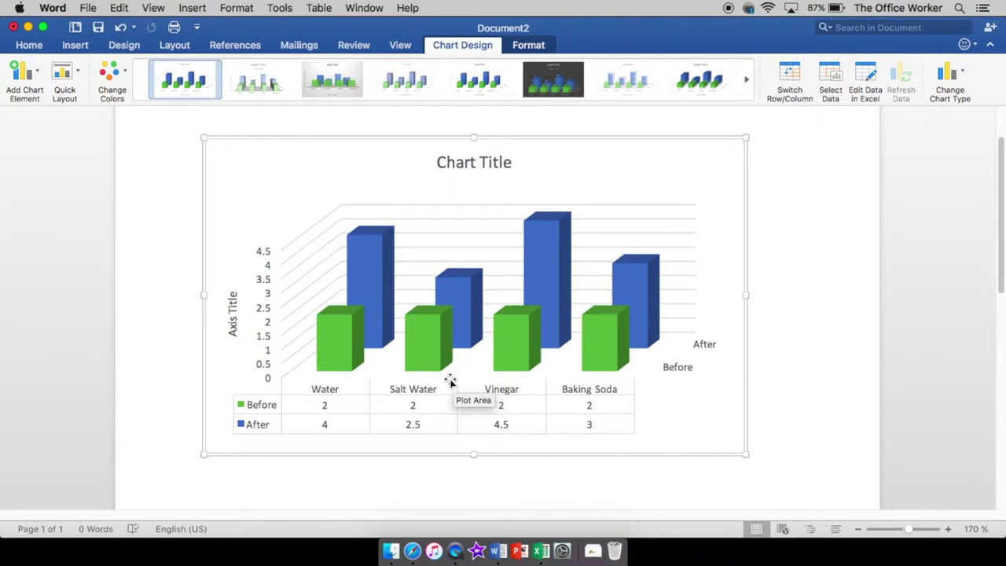
left_click(77, 76)
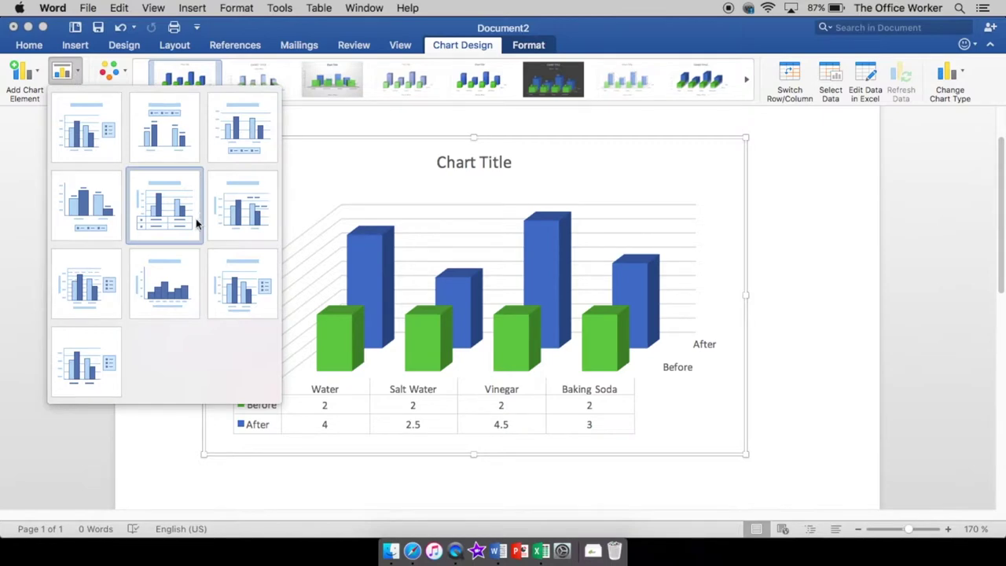
left_click(236, 278)
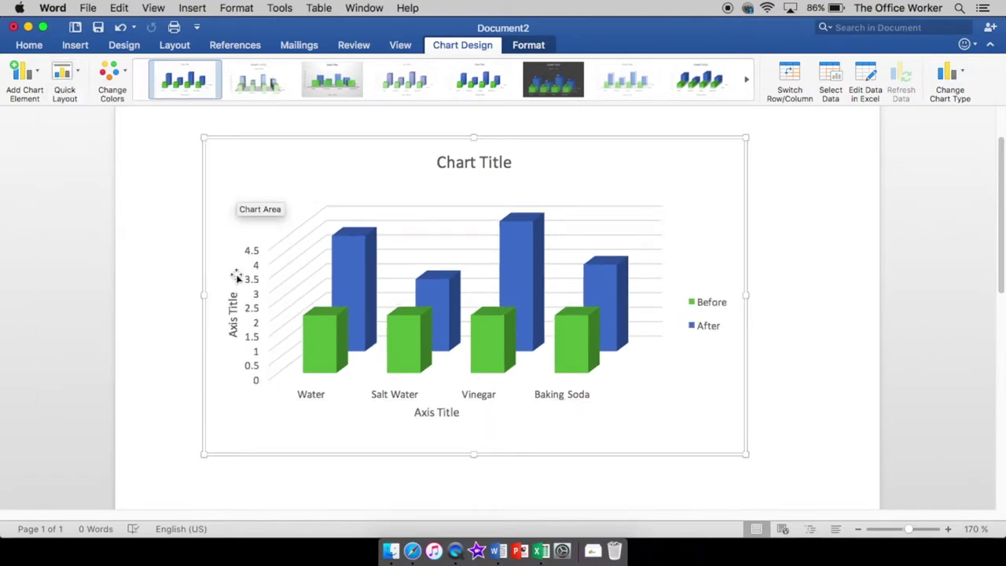
Restore the data table with legend keys below the chart
left_click(39, 73)
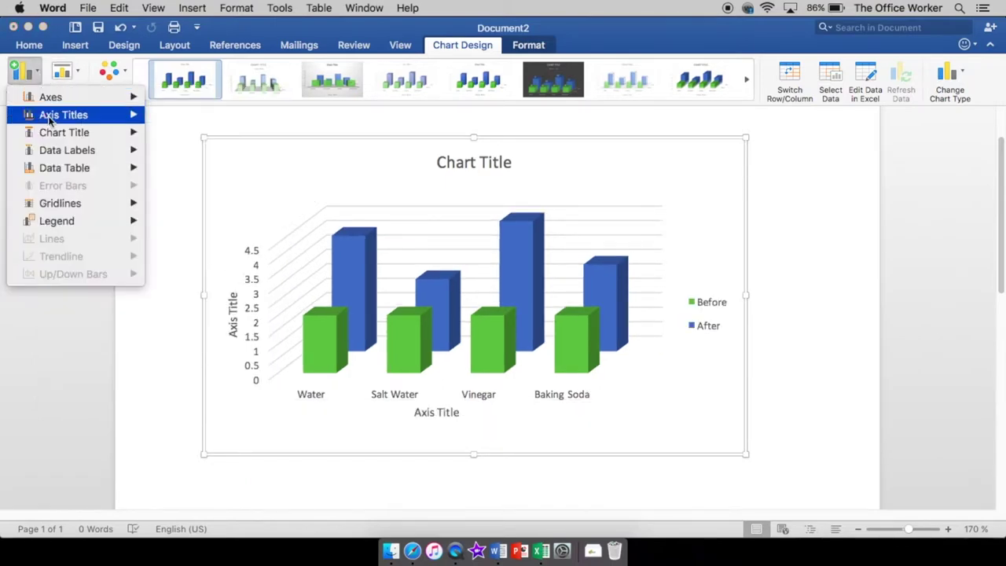
mouse_move(79, 167)
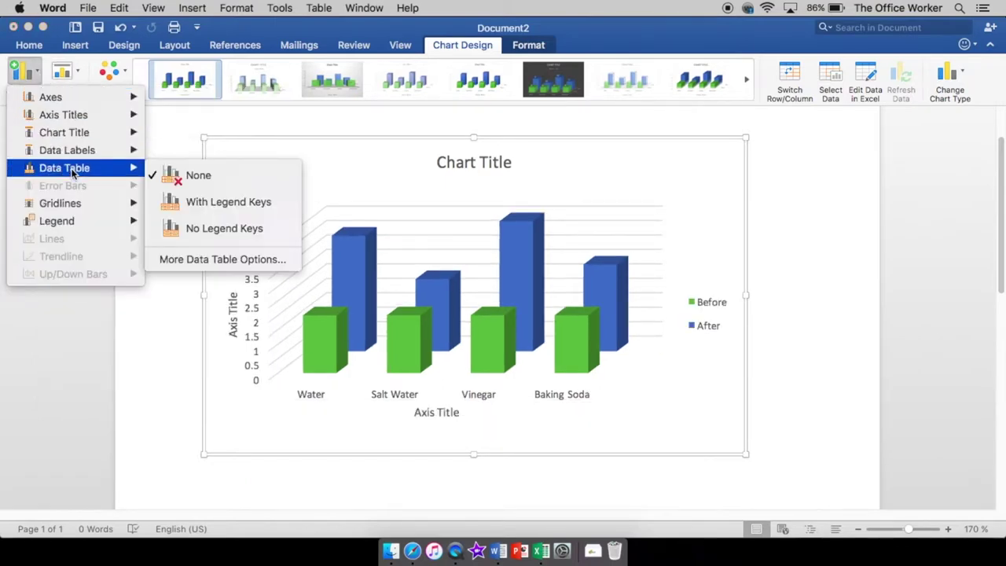
left_click(190, 204)
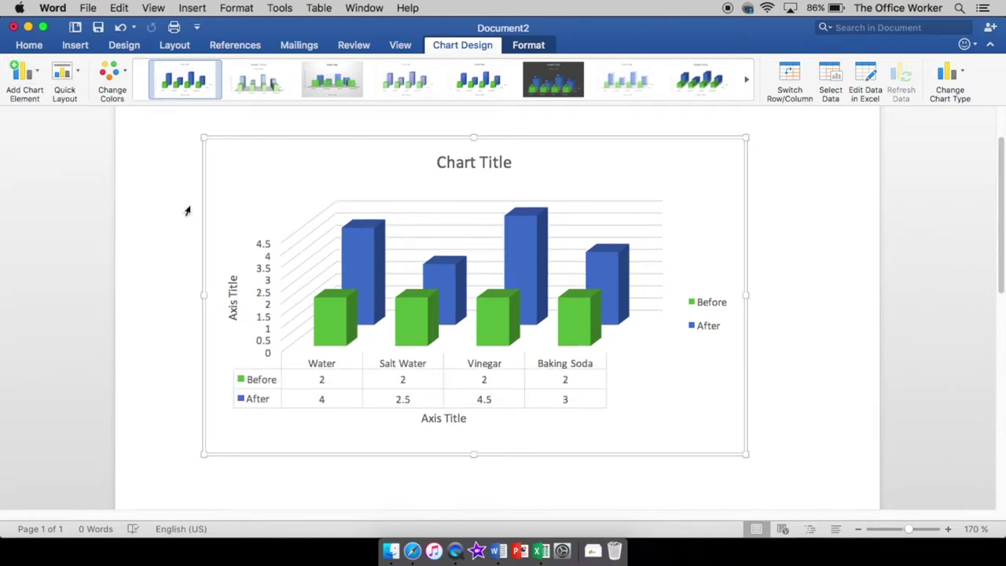
Replace the vertical axis title placeholder with 'Length in Centimeters'
left_click(230, 295)
double_click(233, 289)
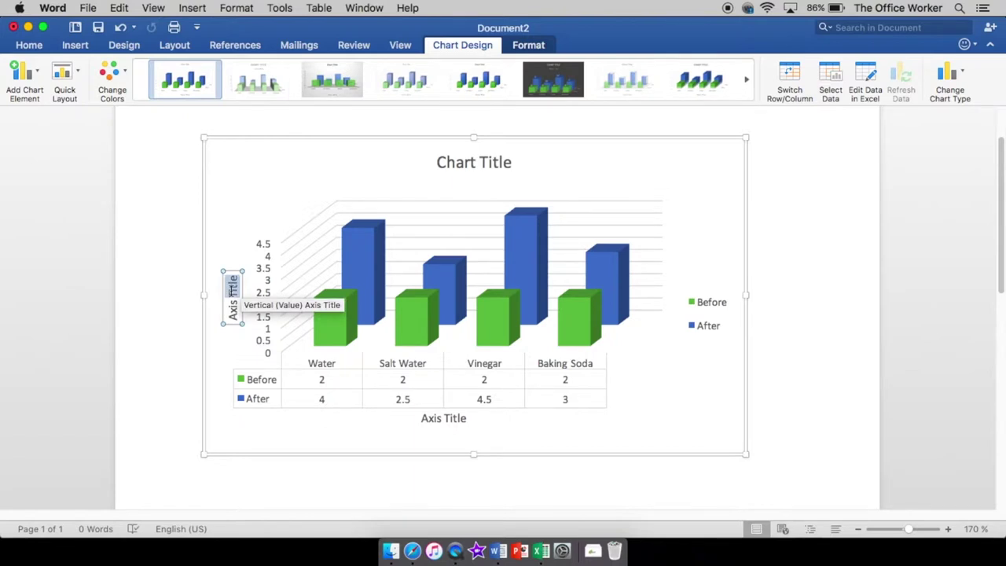
left_click_drag(232, 275, 232, 319)
key("BackSpace")
type("H")
type("ength")
type(" in c")
type("ente")
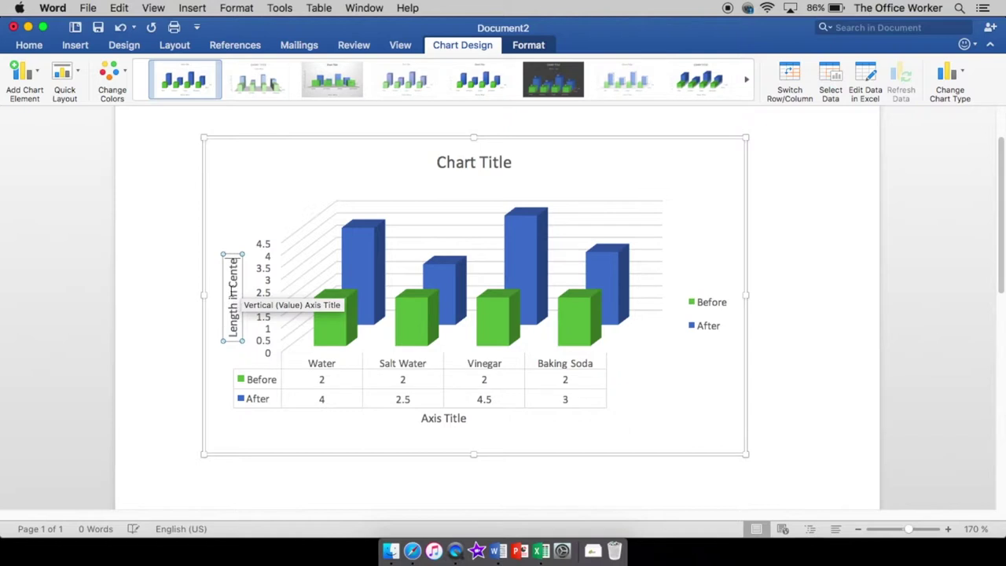
key("BackSpace")
type("i")
key("BackSpace")
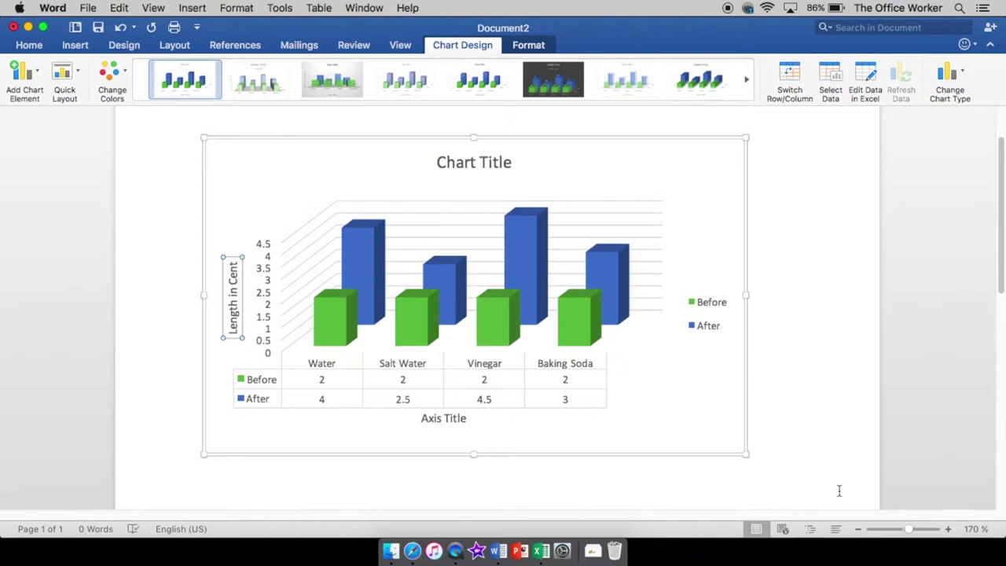
type("imeters")
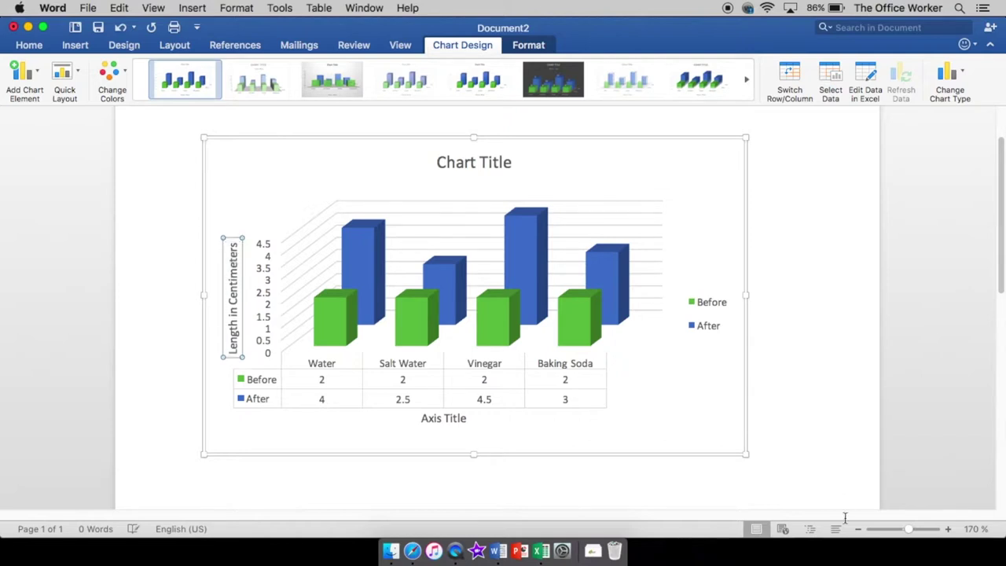
Replace the horizontal axis title placeholder with 'Liquids'
left_click(442, 419)
double_click(441, 418)
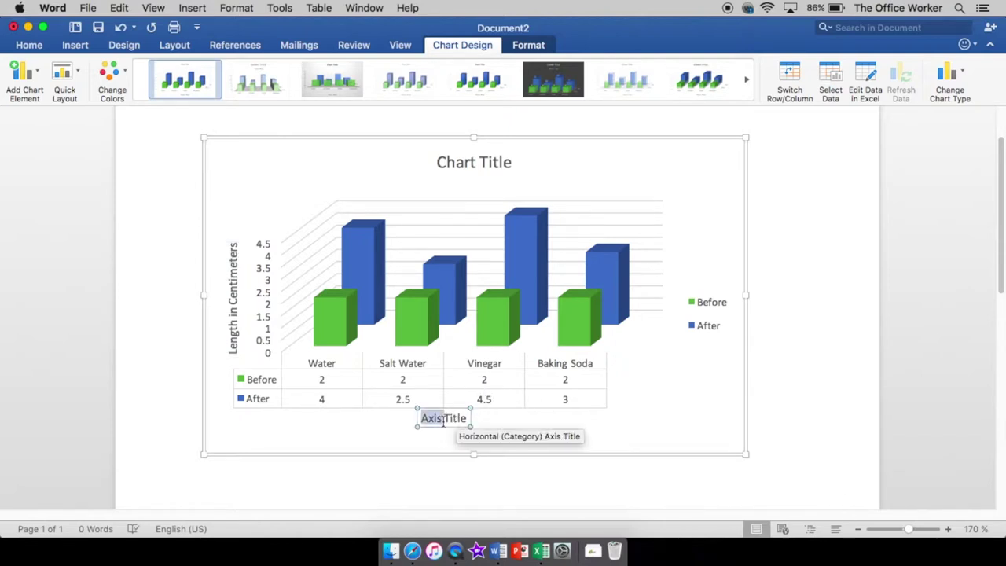
triple_click(442, 419)
triple_click(442, 419)
type("Liquids")
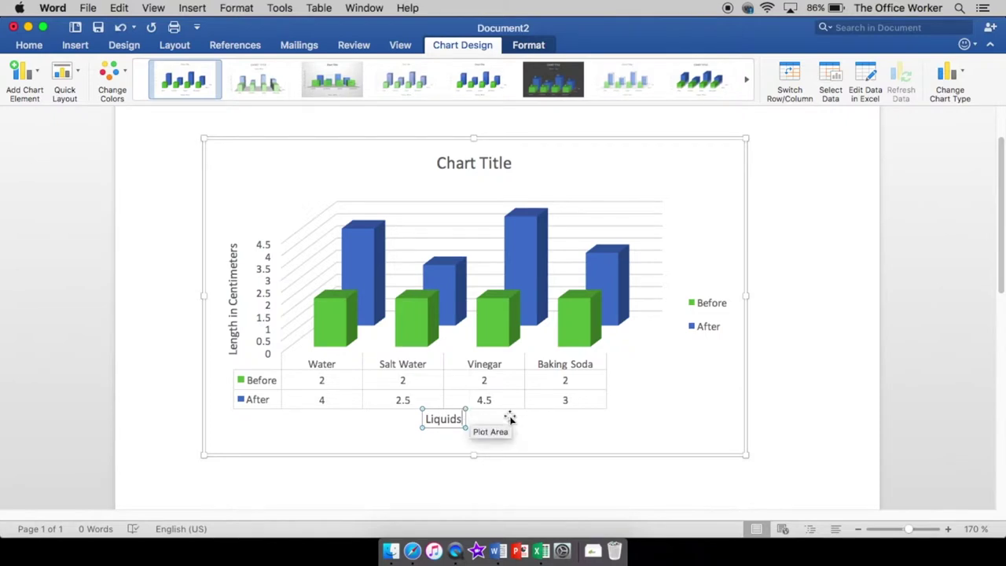
Replace the Chart Title placeholder with 'Gummy Bears - Change in Length' and set Data Table to None
left_click(472, 163)
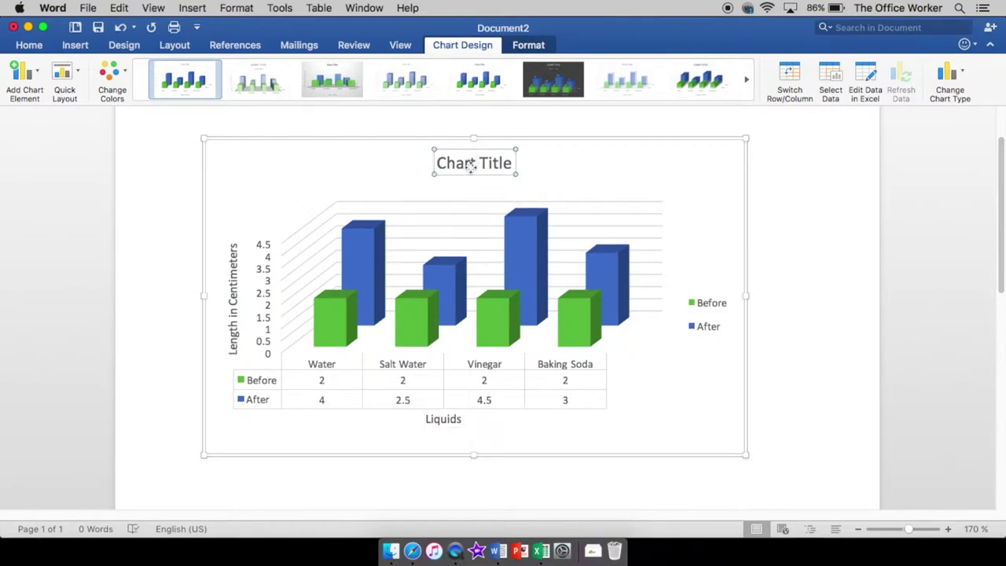
double_click(472, 163)
left_click(463, 162)
left_click(404, 162)
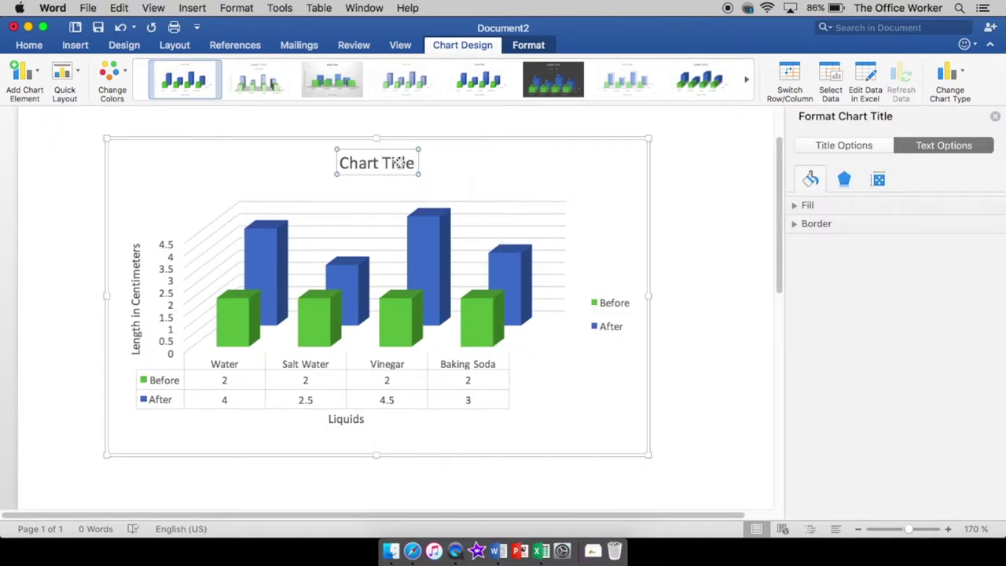
left_click(995, 115)
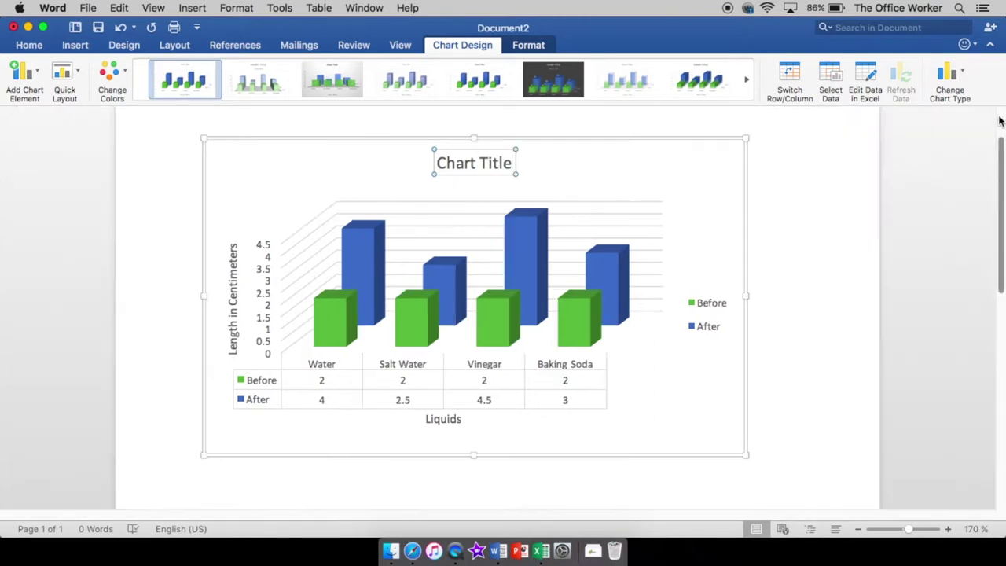
triple_click(468, 165)
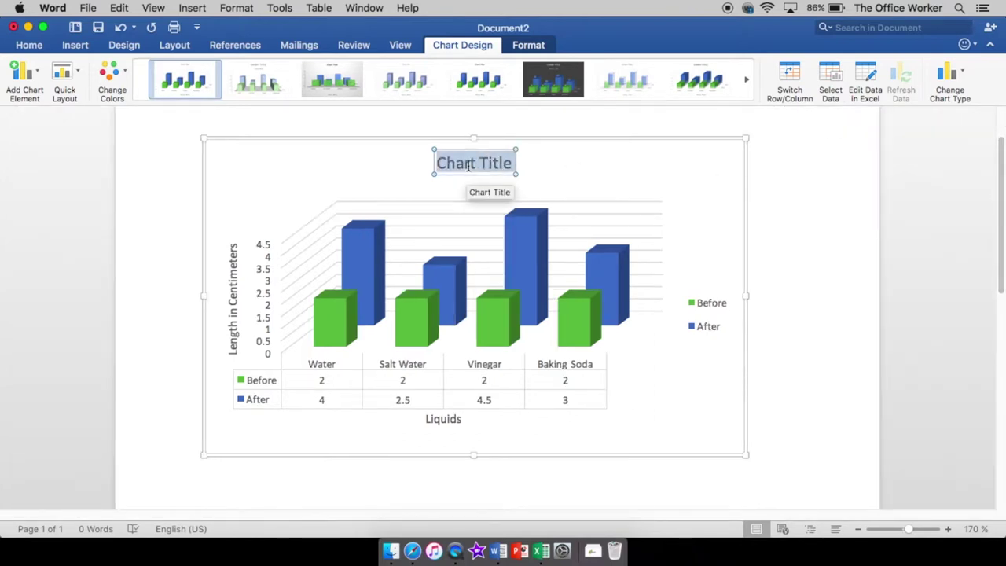
type("Gummy")
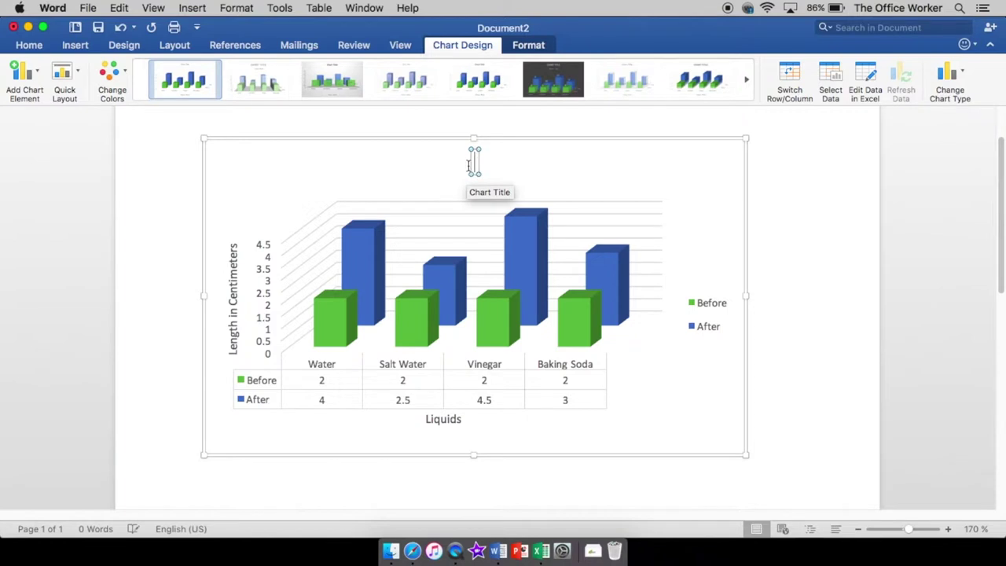
type(" Bea")
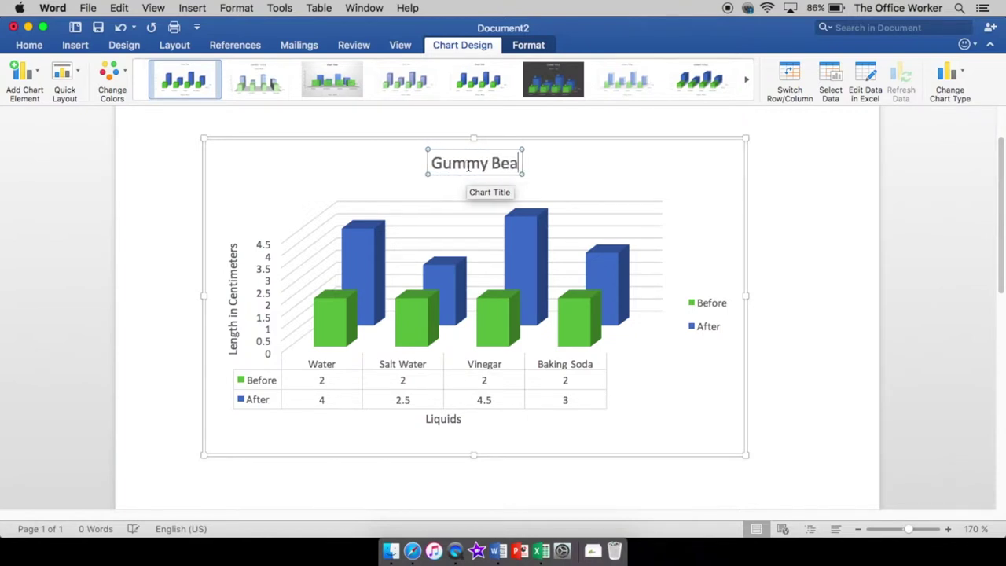
type("rs - Change in Len")
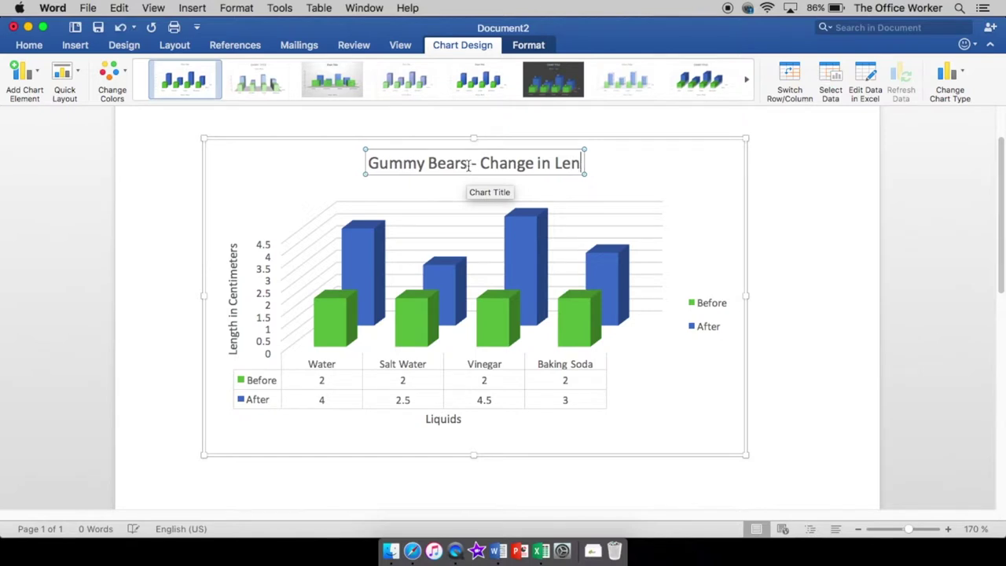
type("gth")
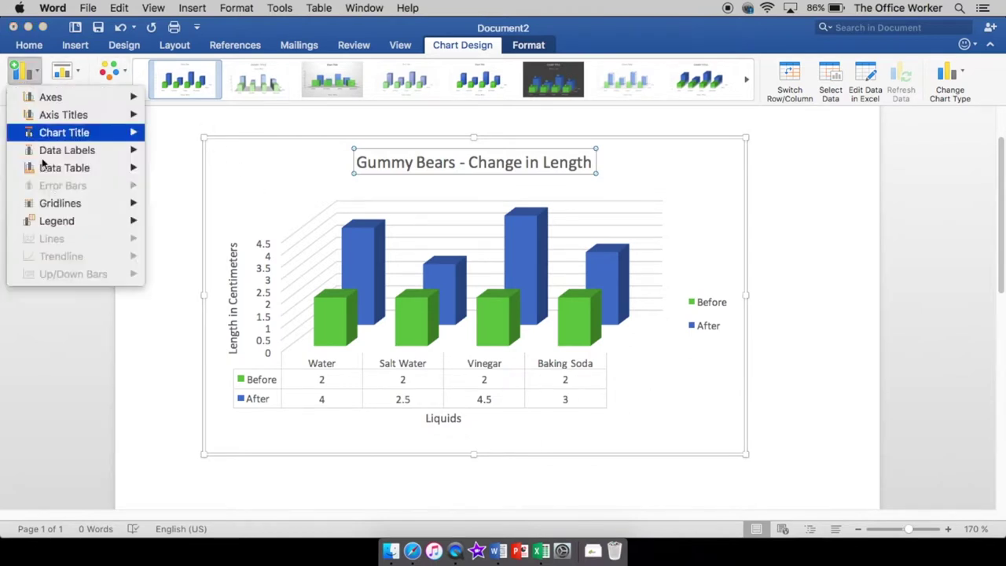
mouse_move(69, 170)
left_click(185, 179)
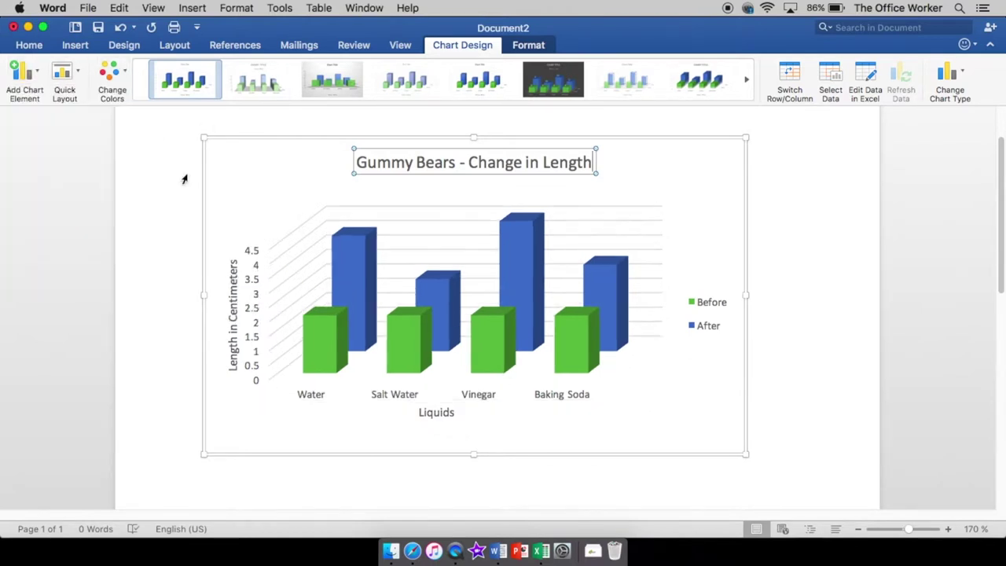
Delete the chart by mistake and bring it back with Undo
left_click(548, 480)
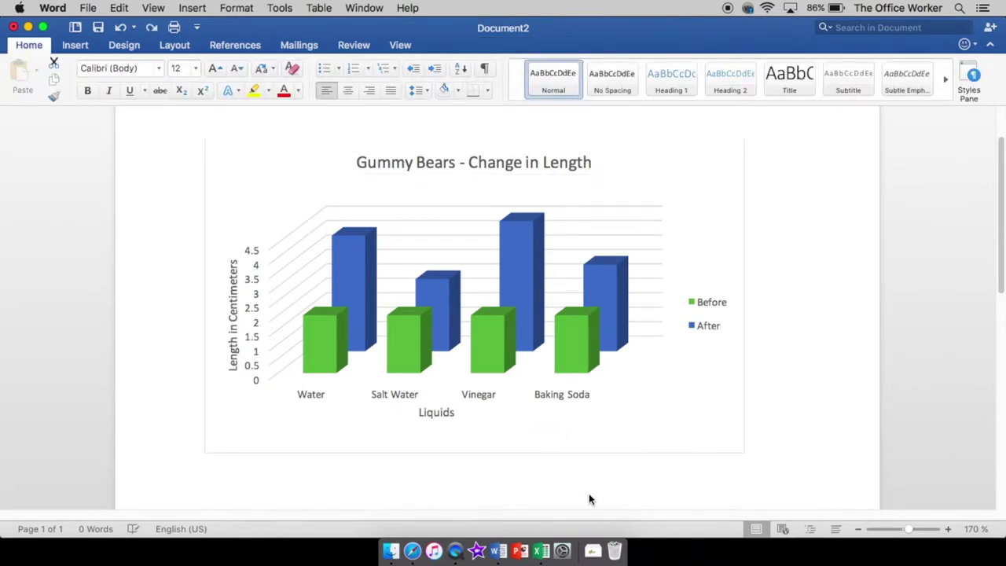
key("BackSpace")
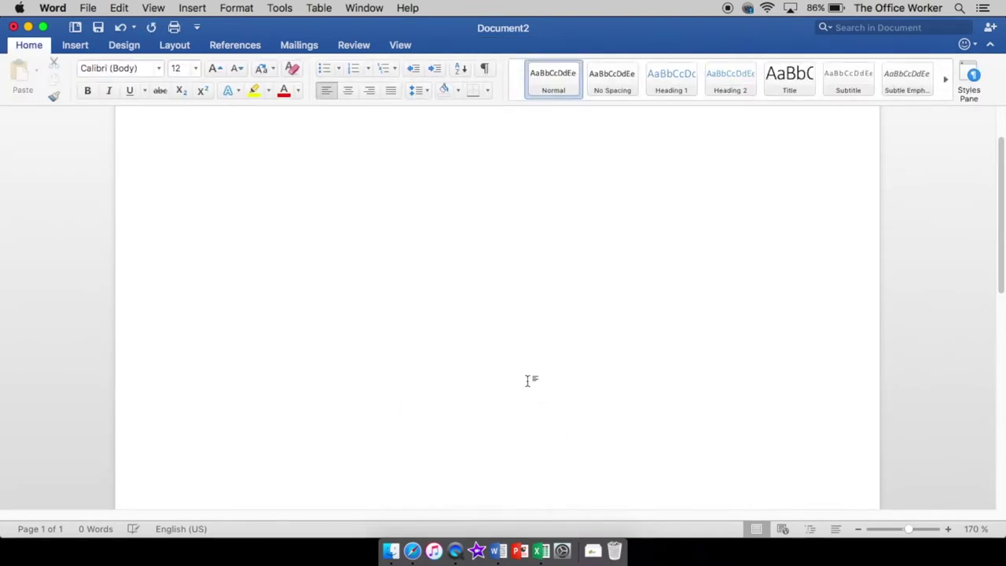
scroll(520, 370, "down", 5)
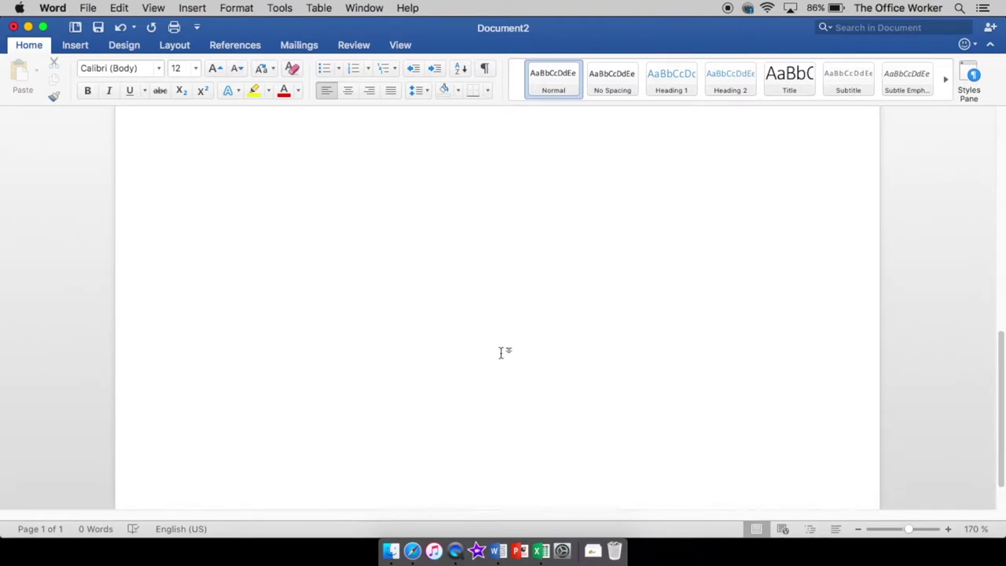
left_click(115, 29)
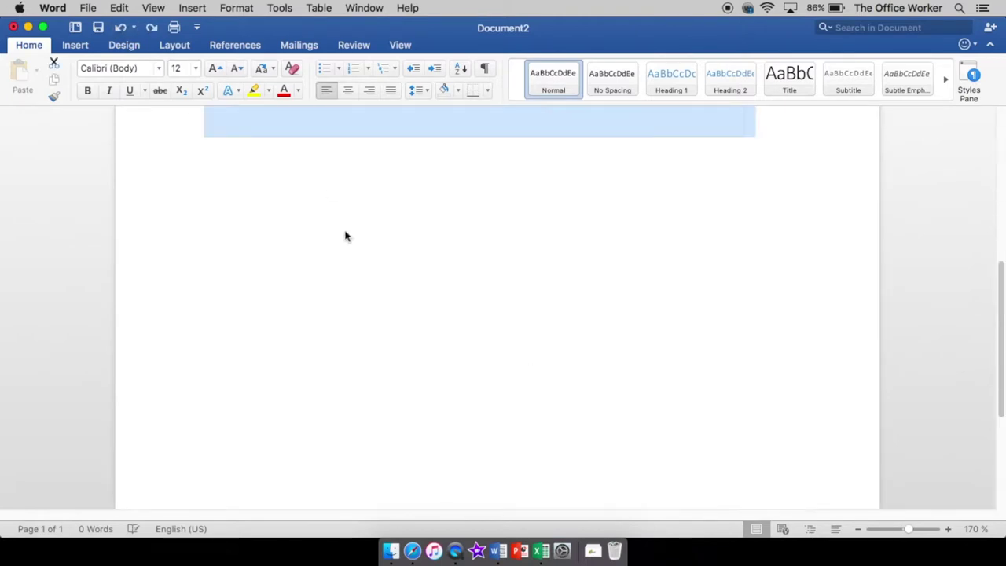
scroll(375, 259, "up", 5)
scroll(628, 283, "up", 1)
Insert a 4-column, 2-row table on a new line below the chart
left_click(772, 298)
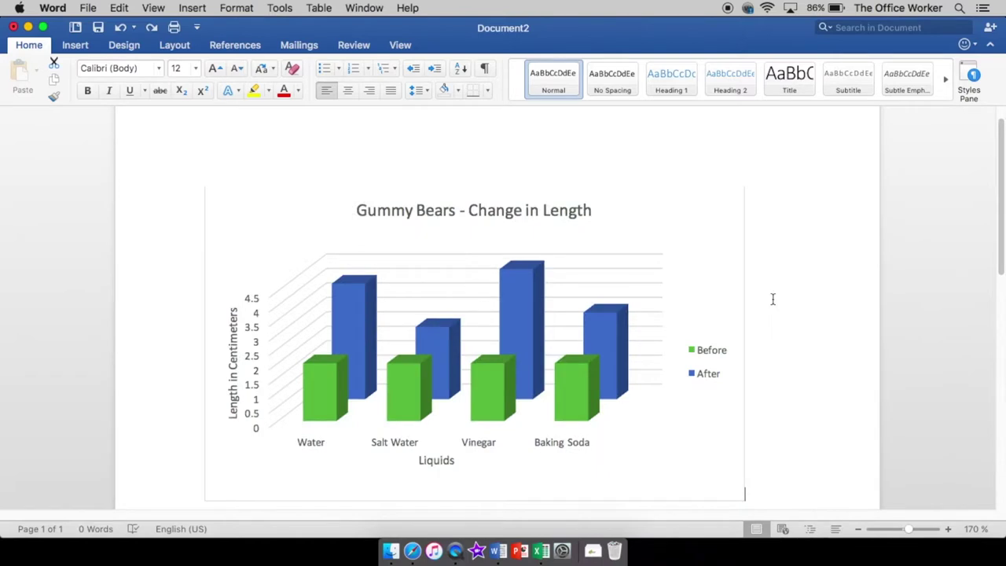
key("Return")
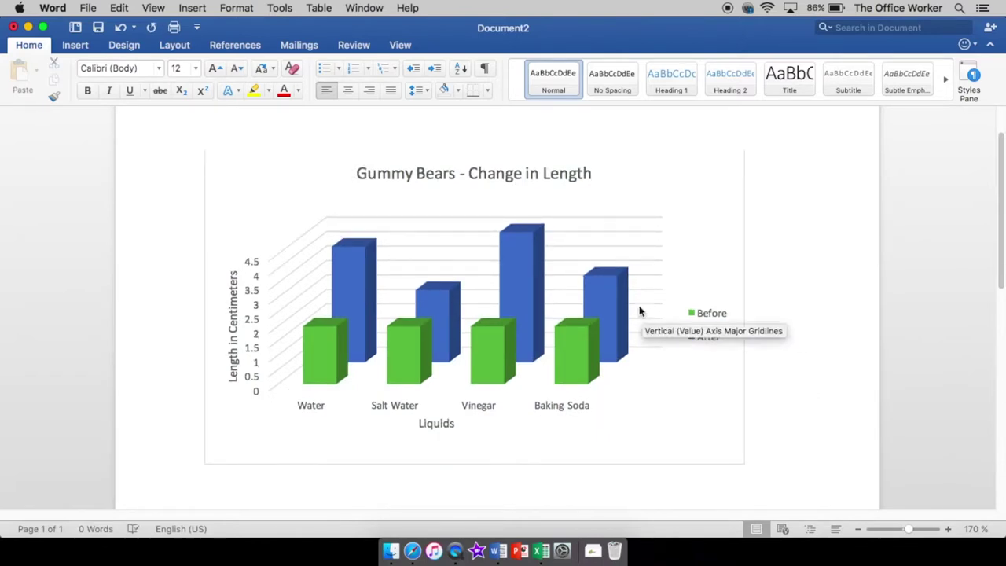
left_click(74, 45)
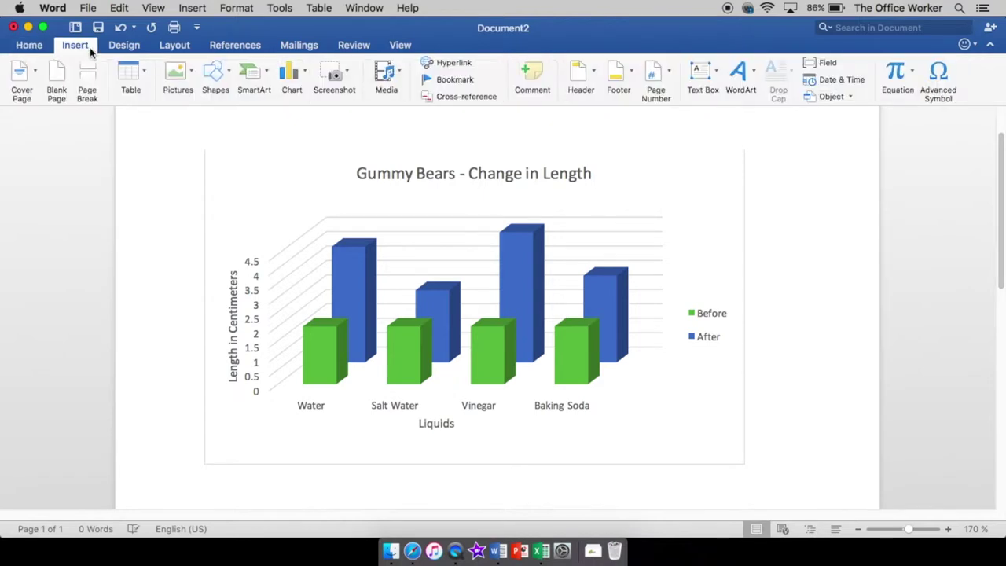
left_click(128, 72)
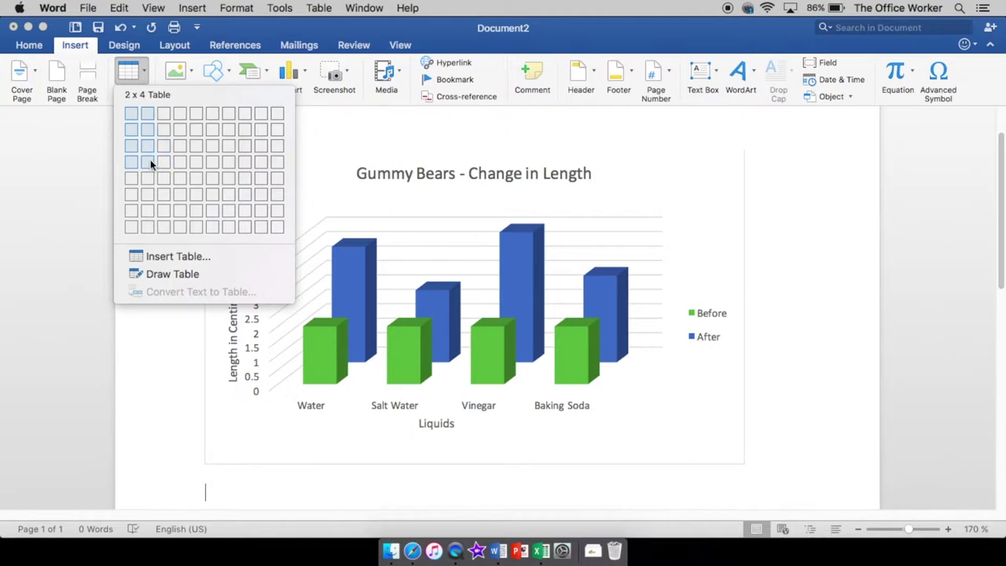
left_click(180, 128)
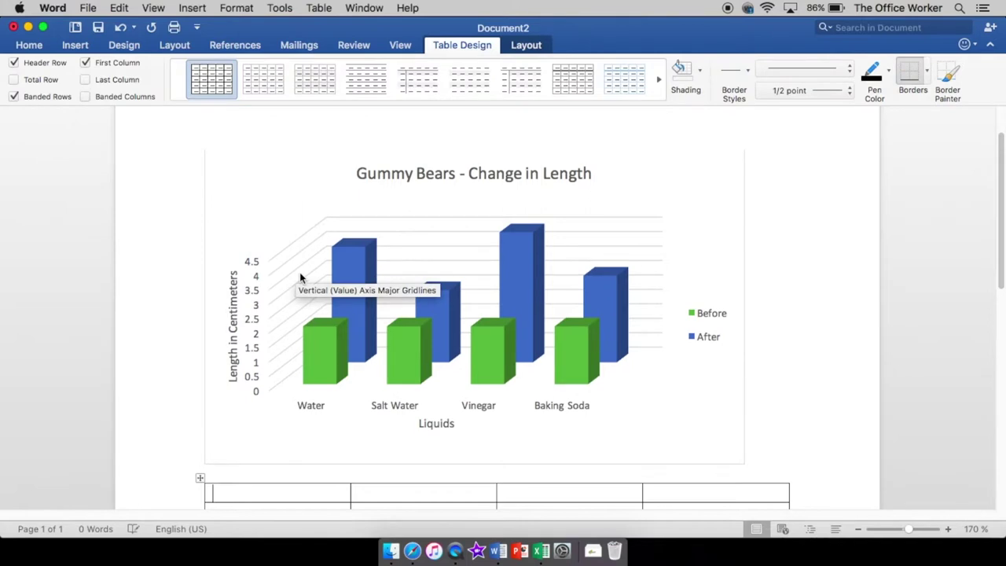
Add a third row to the table from its bottom-right cell
scroll(300, 277, "down", 3)
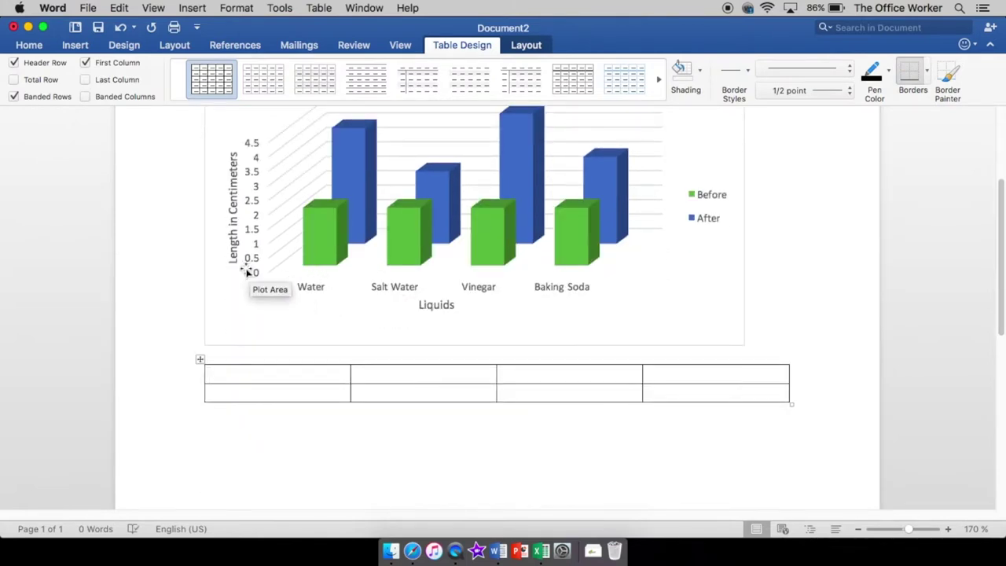
left_click(658, 393)
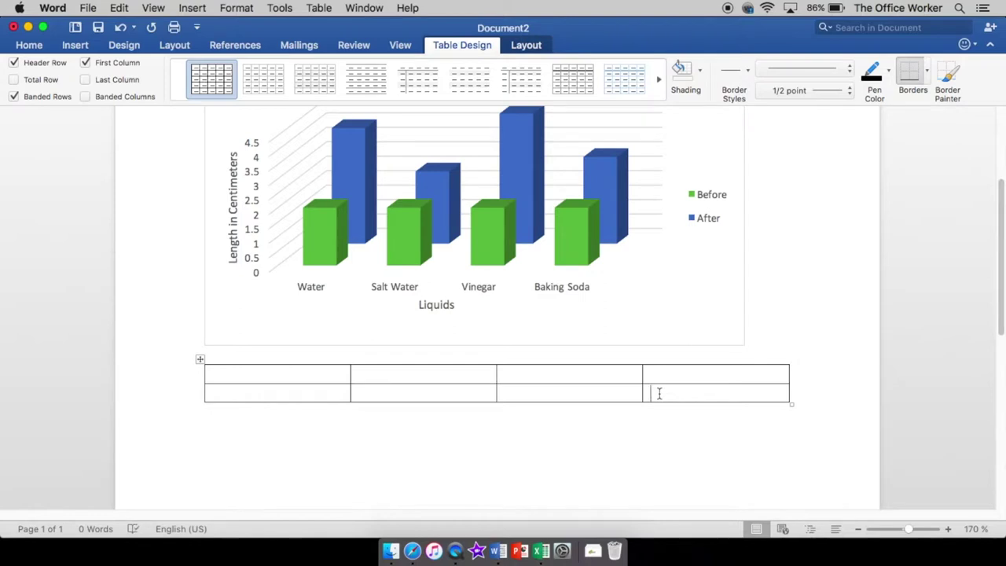
key("Return")
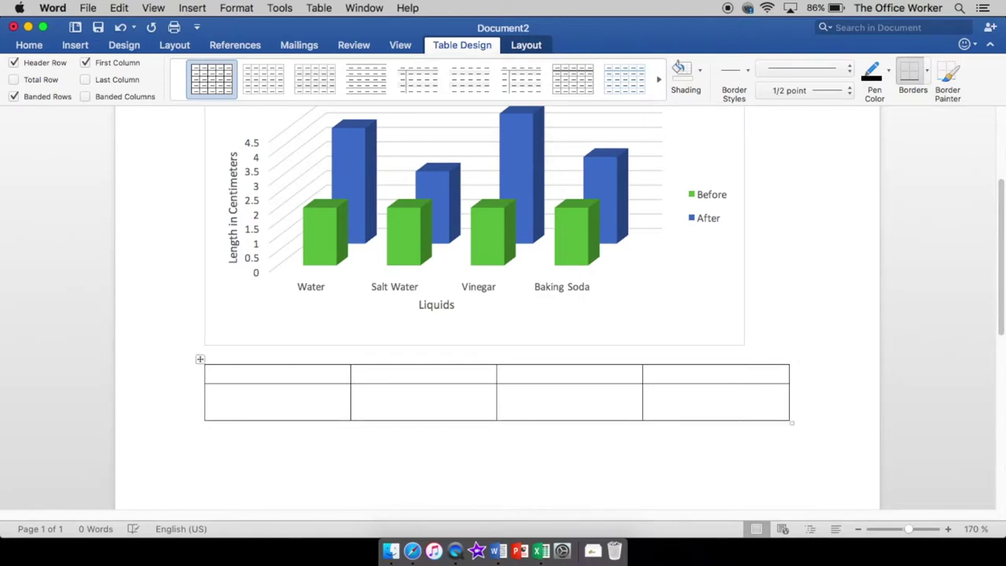
key("BackSpace")
key("Tab")
left_click(325, 375)
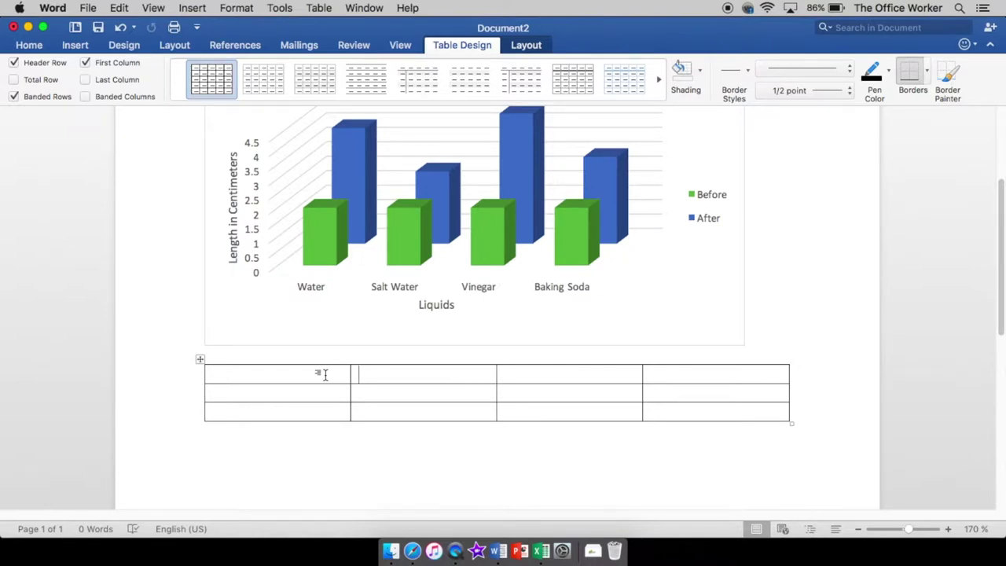
Insert a fifth column to the right of the table's last column
right_click(712, 360)
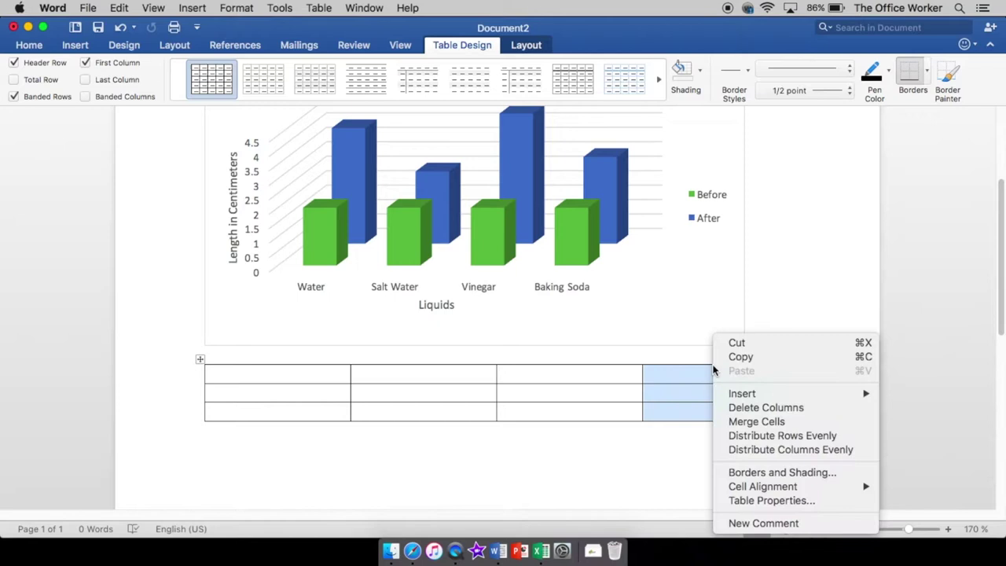
mouse_move(750, 394)
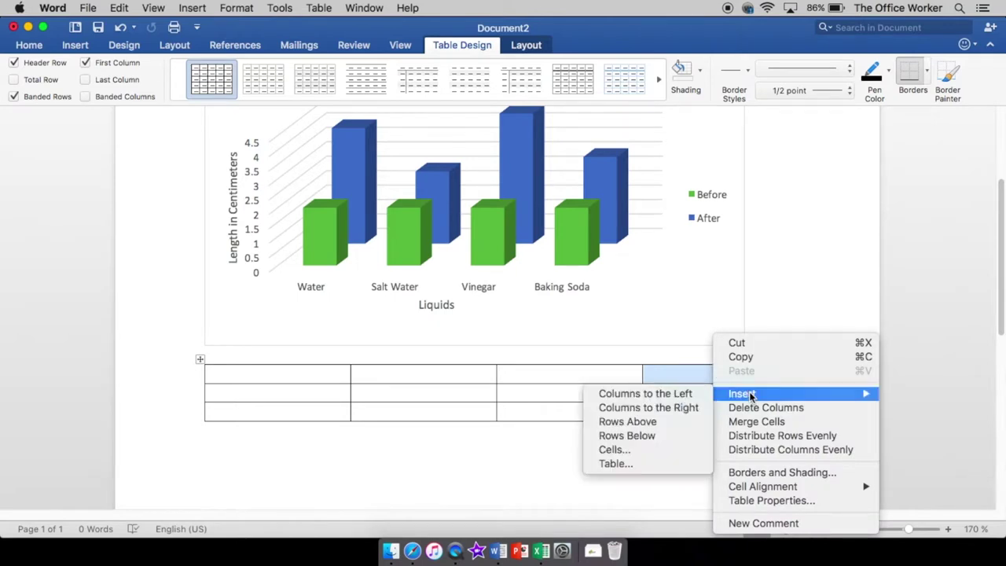
left_click(694, 412)
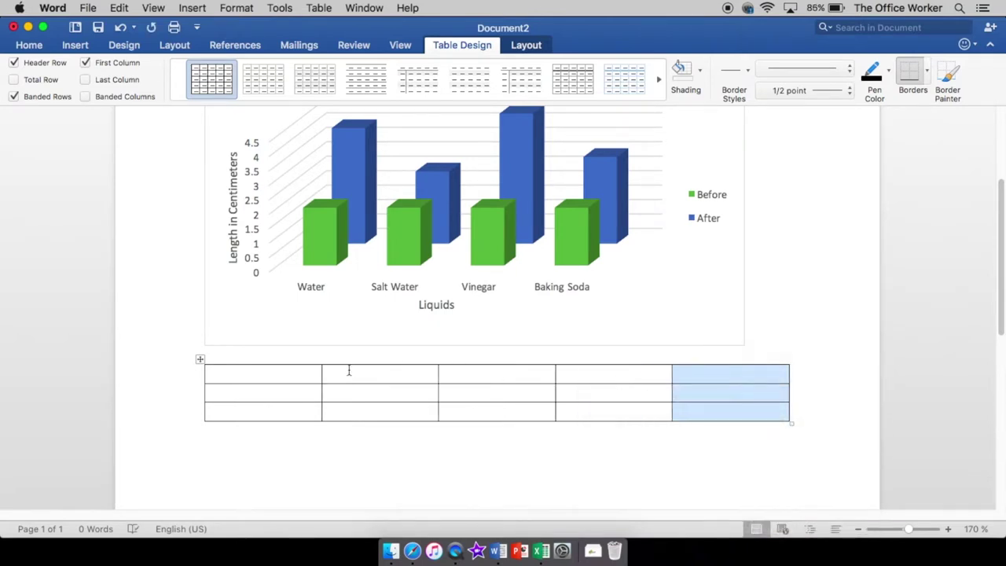
Fill the top row with headers Water, Salt Water, Vinegar and Baking Soda
left_click(349, 373)
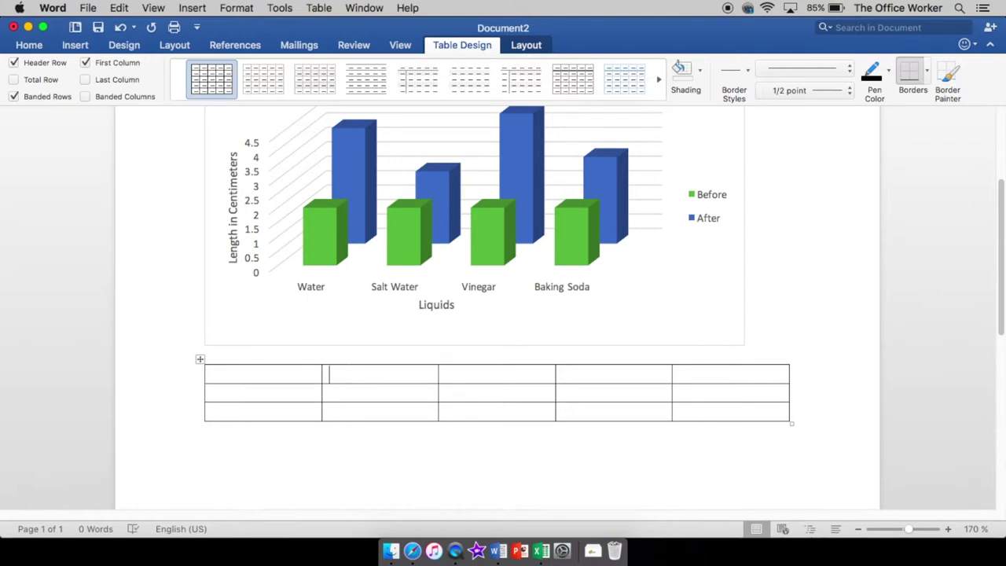
type("Water")
key("Tab")
type("W")
key("BackSpace")
type("Salt Water")
key("Tab")
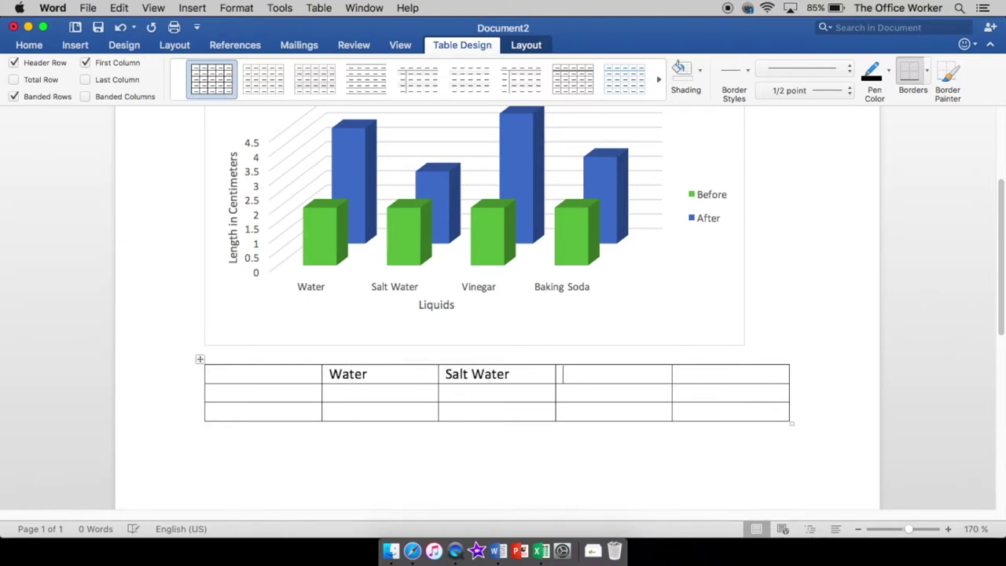
type("Vinegar")
key("Tab")
type("Baking ")
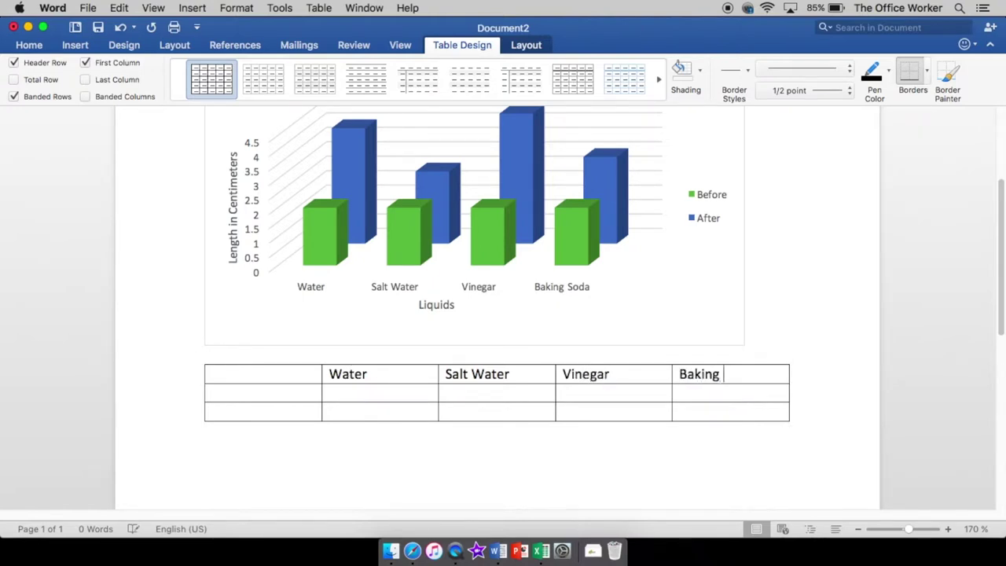
type("Soda")
Label the first-column rows Before and After
key("Tab")
type("Befo")
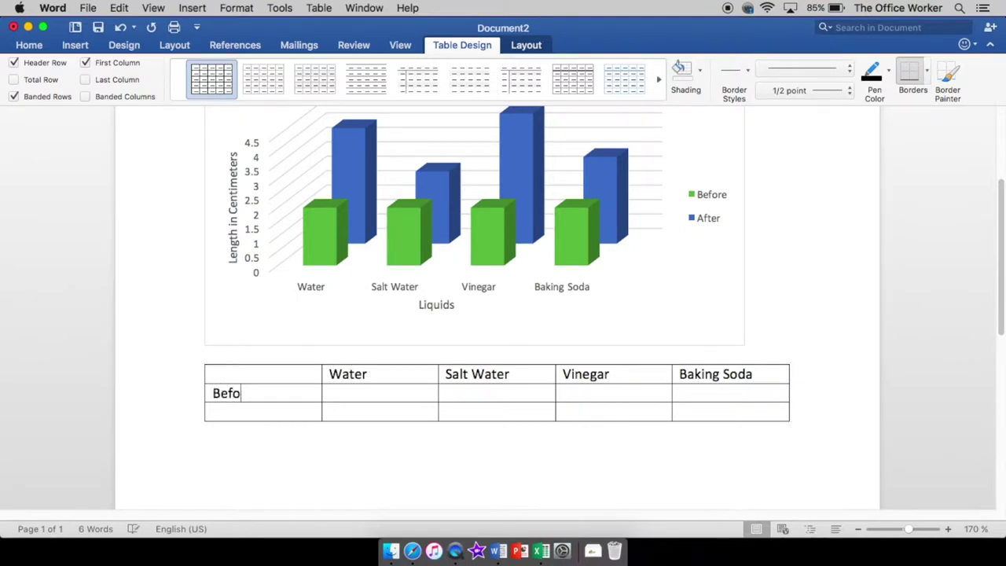
type("reAFter")
key("Tab")
key("Tab")
scroll(376, 361, "up", 6)
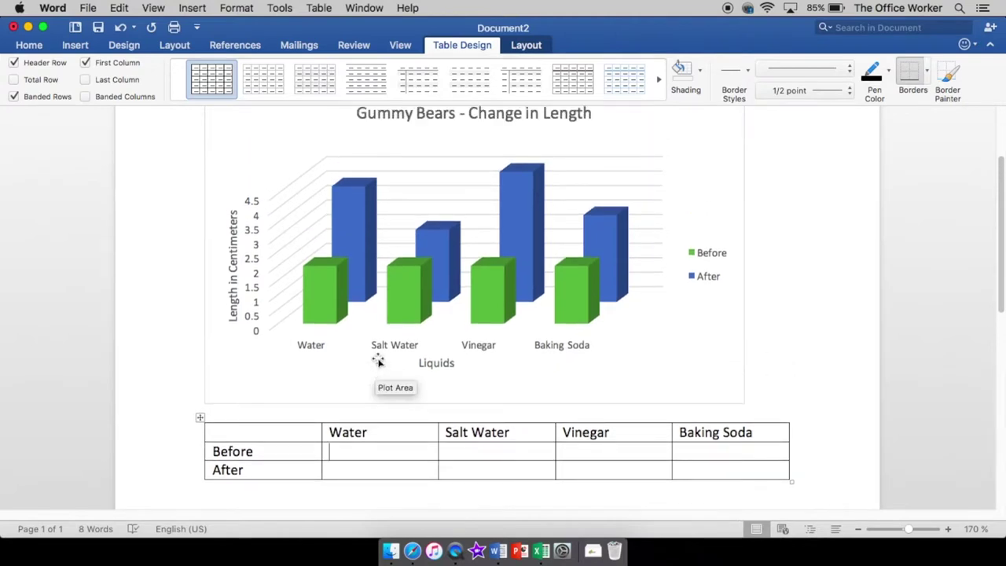
Change the Gummy Bears chart to a 3-D clustered bar chart
scroll(377, 361, "down", 3)
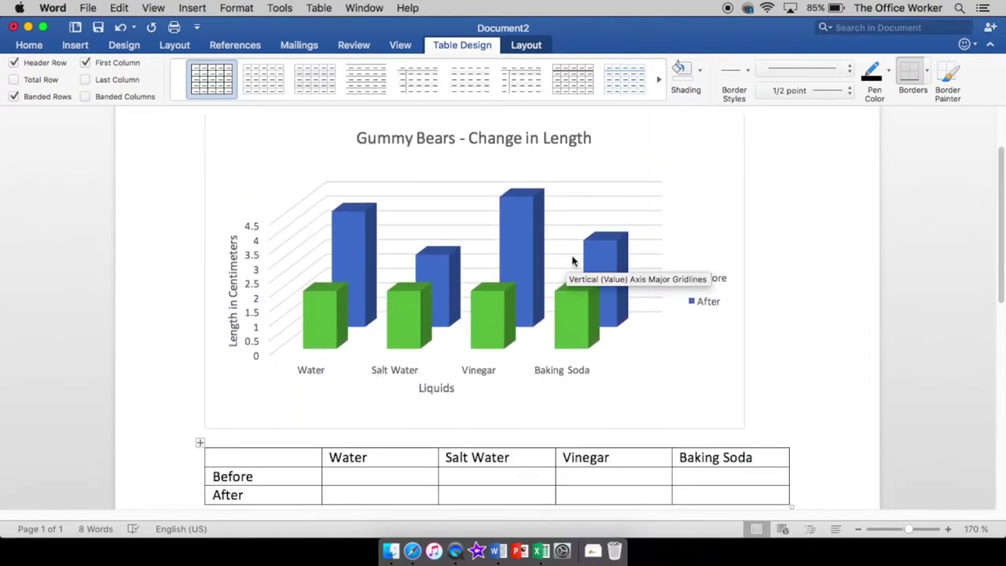
left_click(665, 218)
left_click(720, 215)
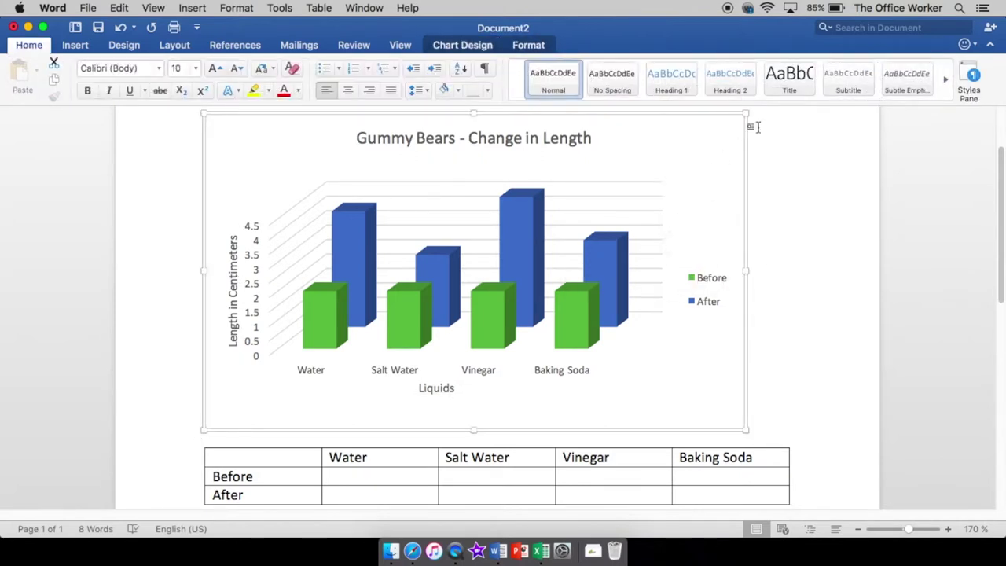
left_click(471, 45)
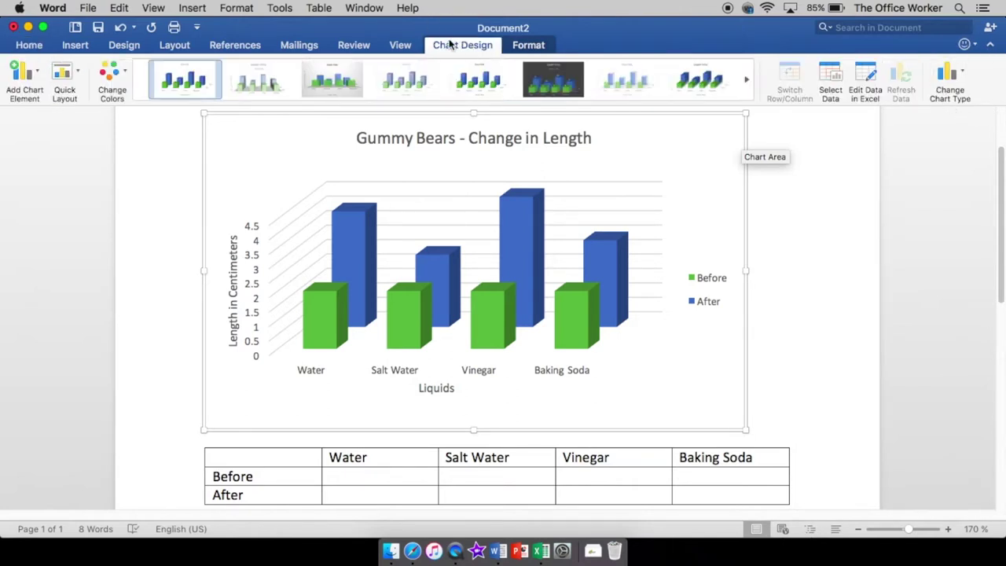
left_click(946, 93)
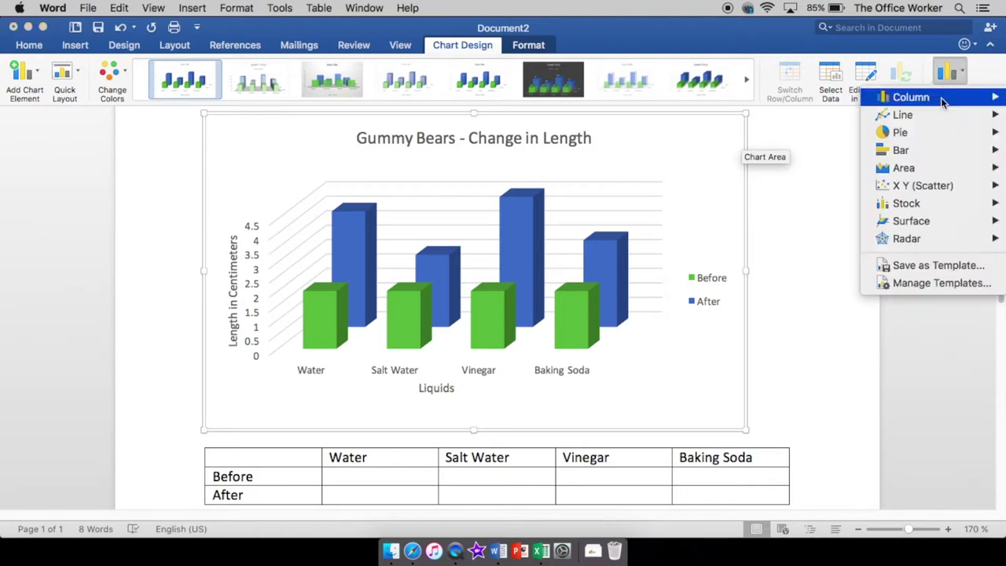
mouse_move(896, 156)
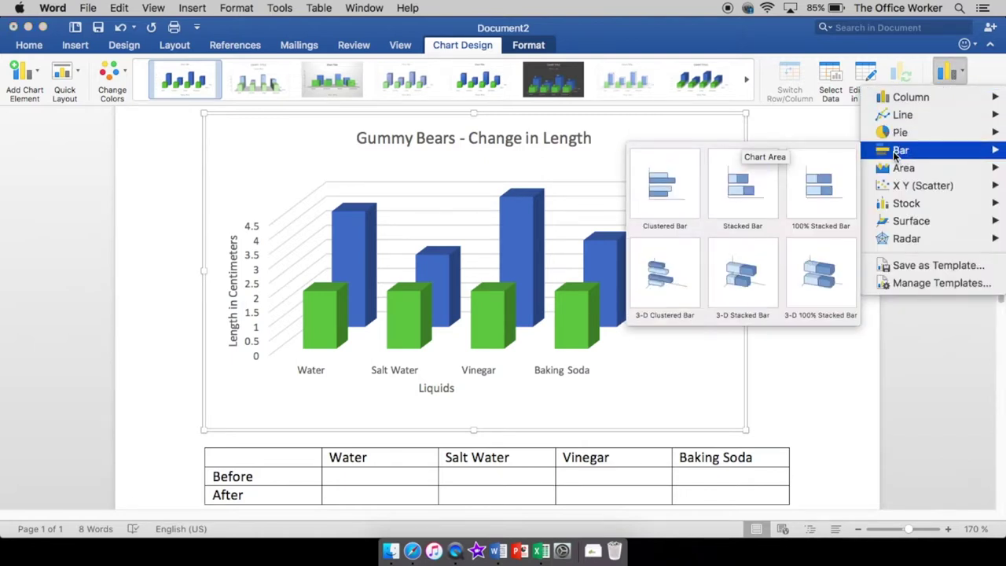
left_click(657, 267)
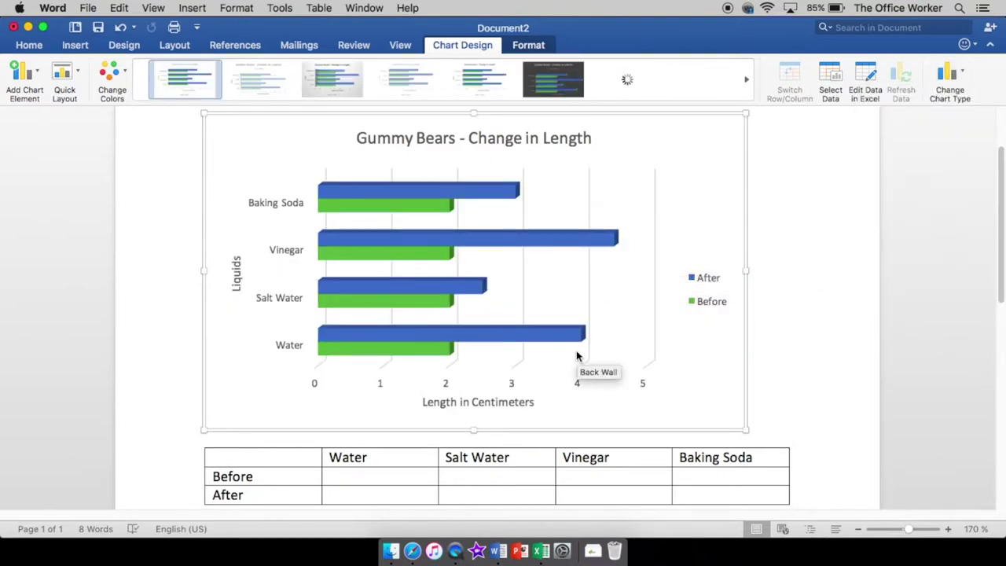
Add a data table with legend keys beneath the bars
left_click(33, 69)
mouse_move(44, 168)
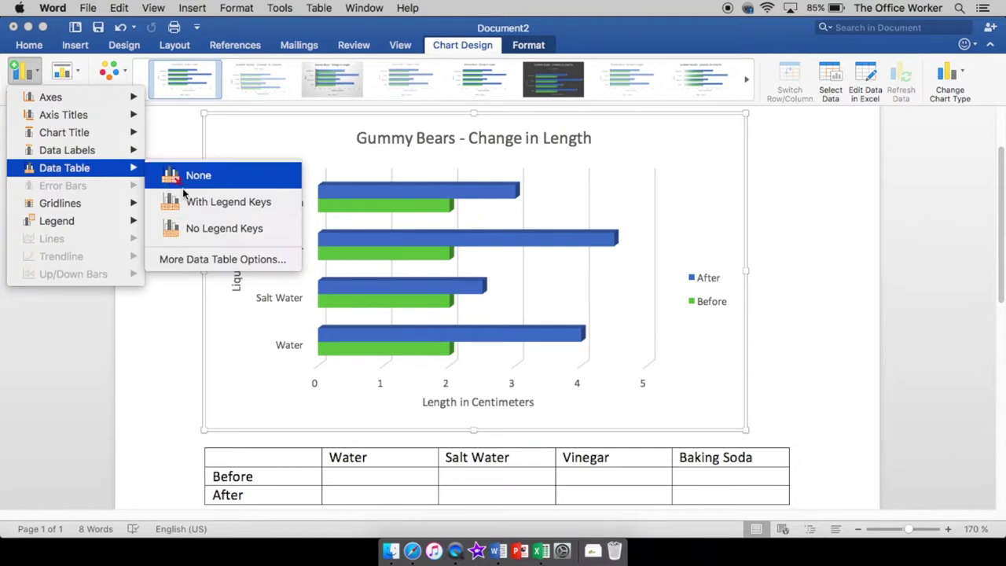
left_click(198, 201)
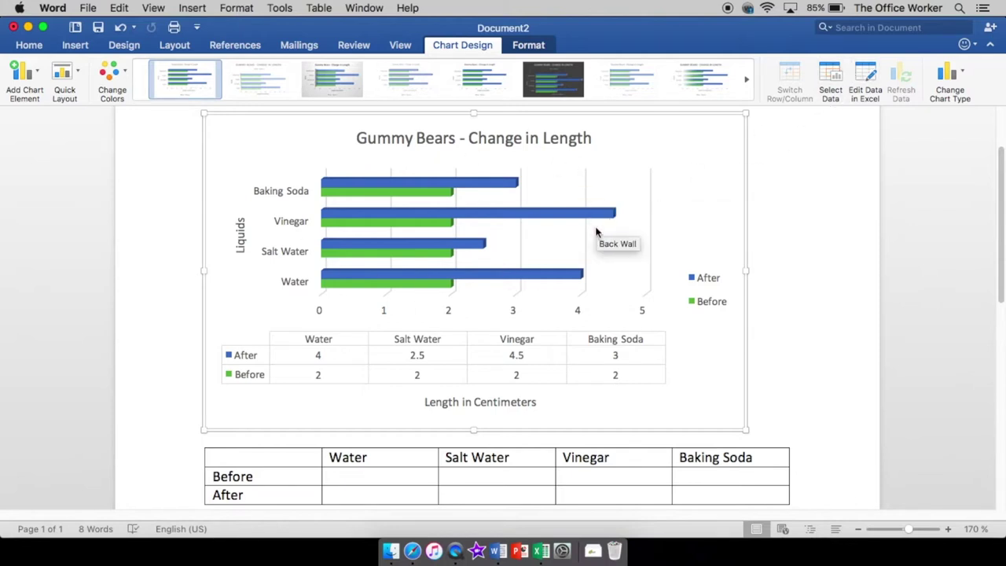
left_click(539, 553)
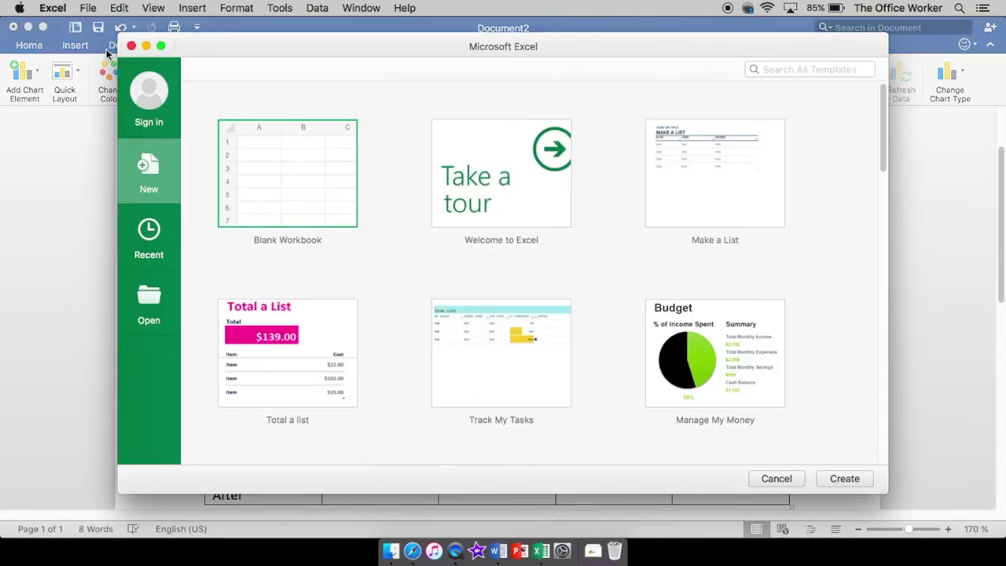
left_click(131, 46)
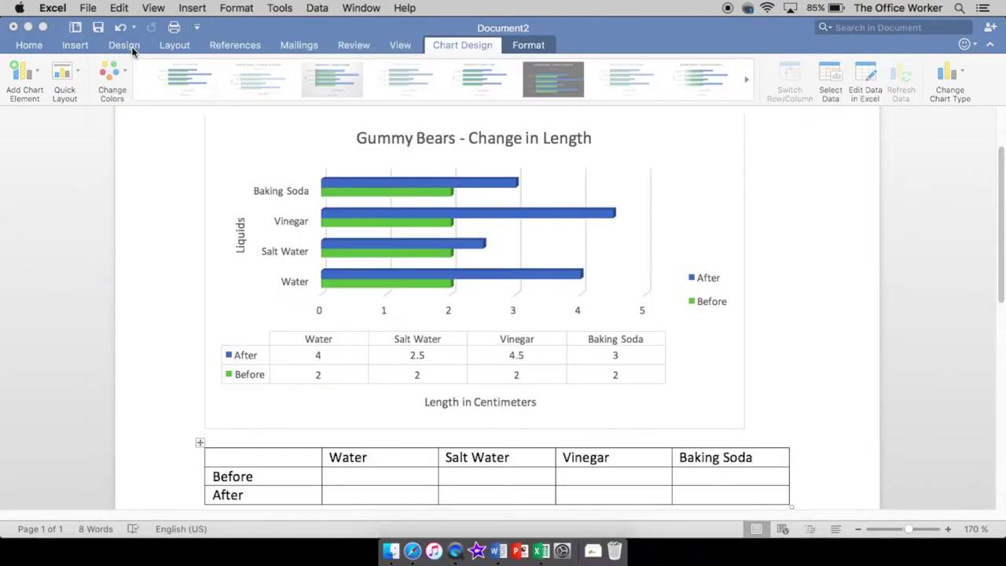
left_click(52, 9)
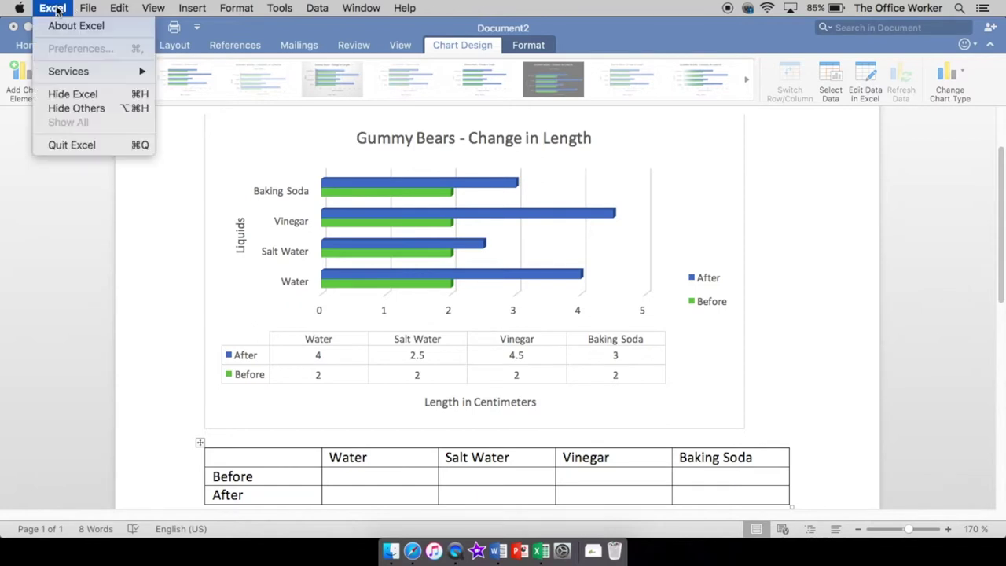
left_click(71, 145)
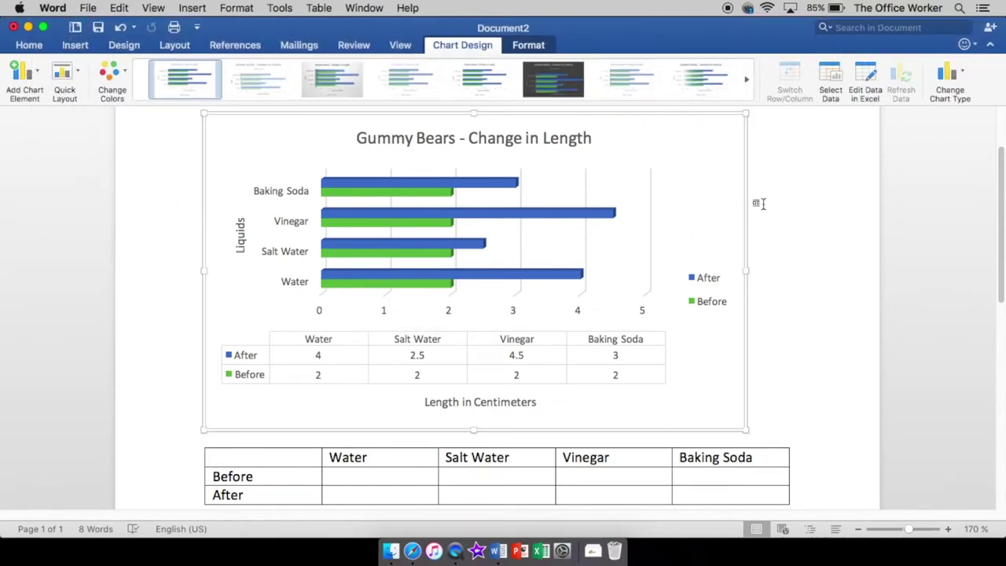
left_click(757, 209)
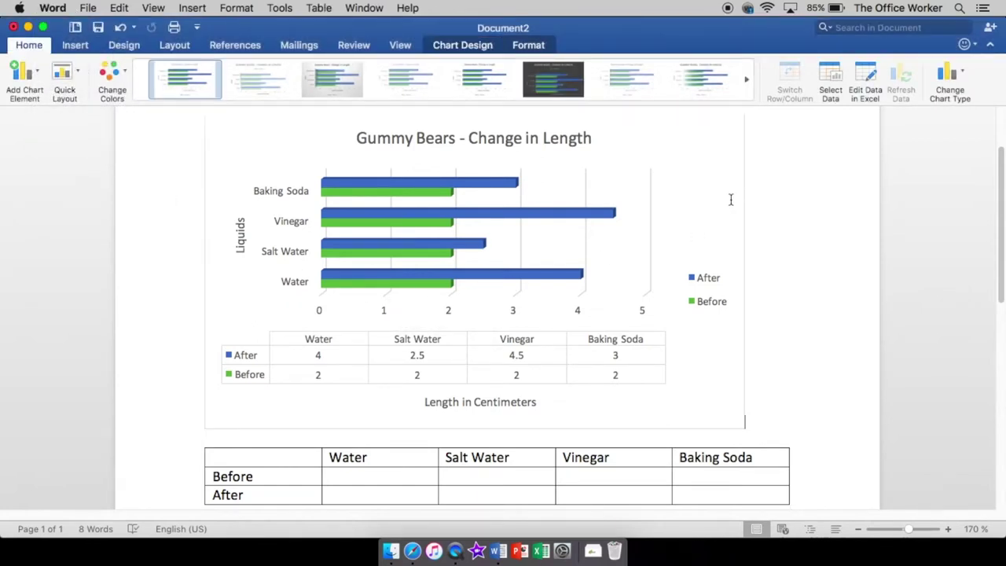
left_click(709, 162)
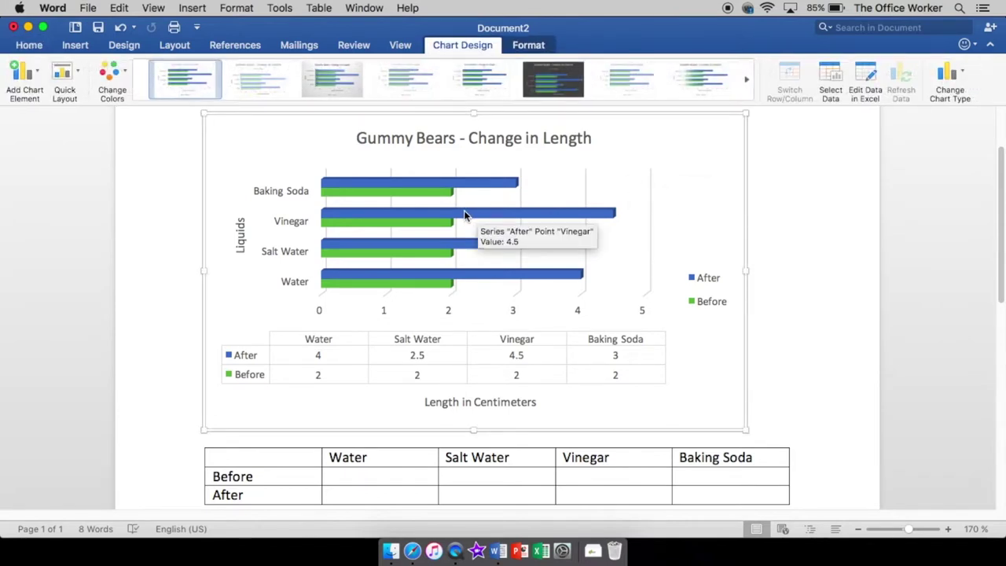
left_click(421, 357)
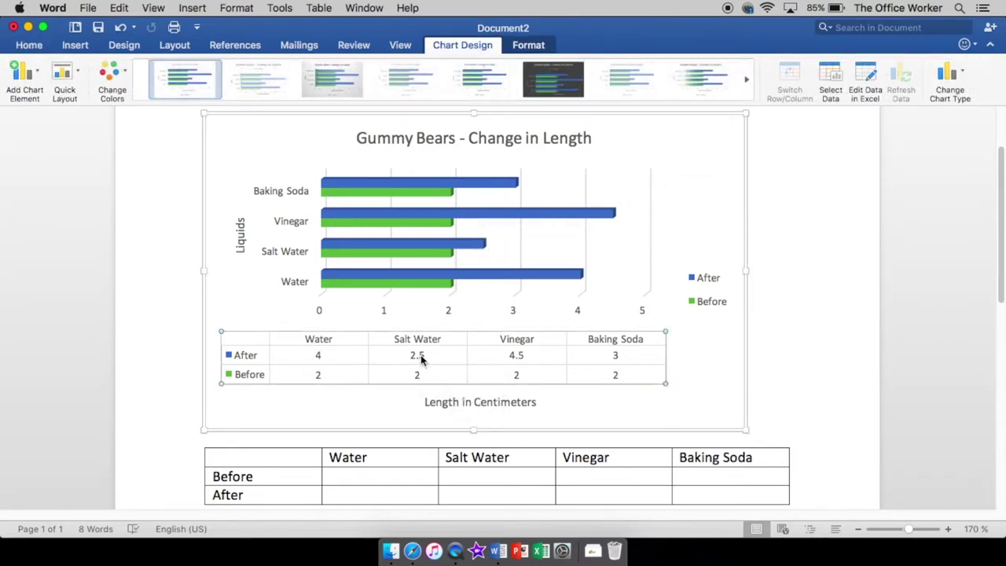
double_click(422, 358)
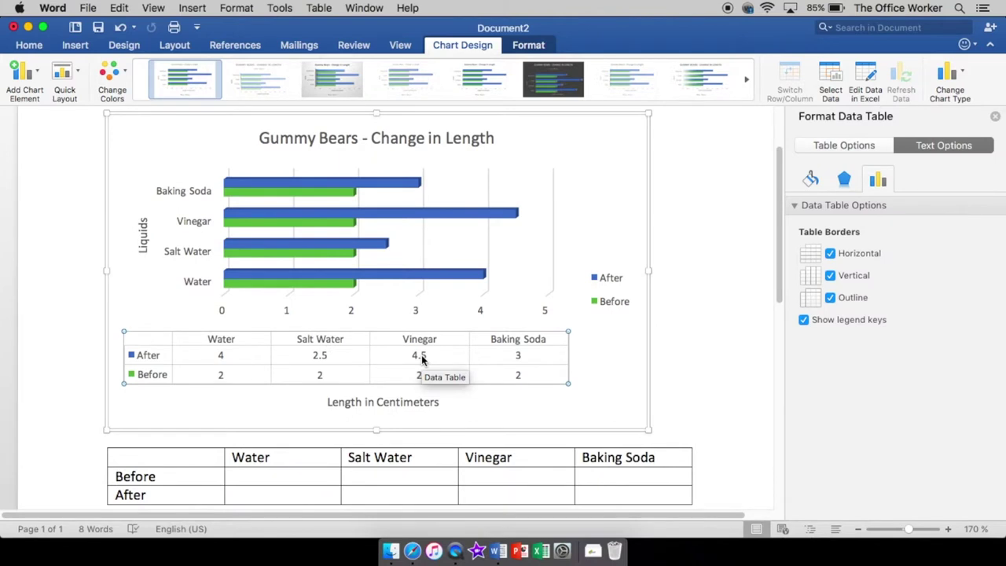
left_click(994, 115)
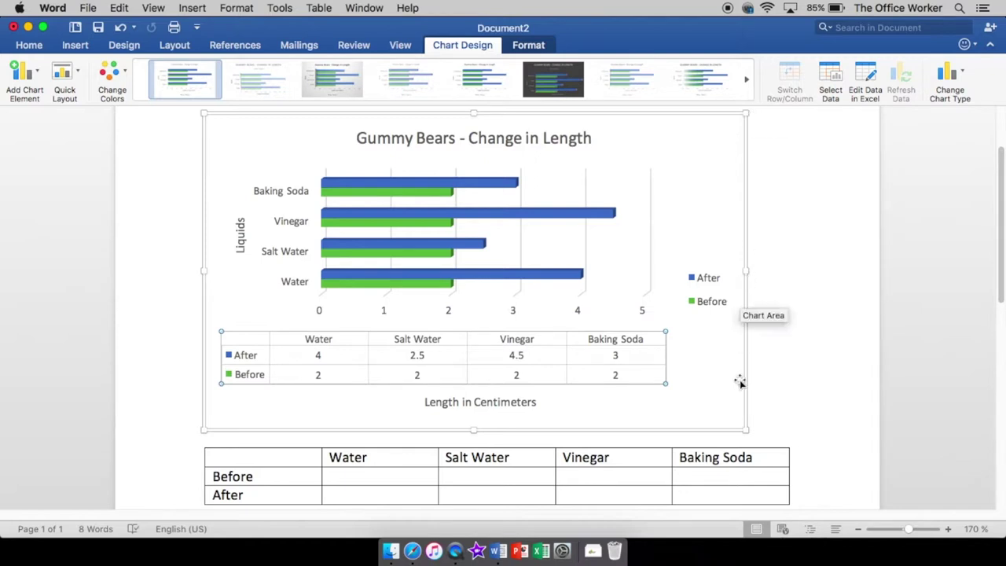
left_click(867, 83)
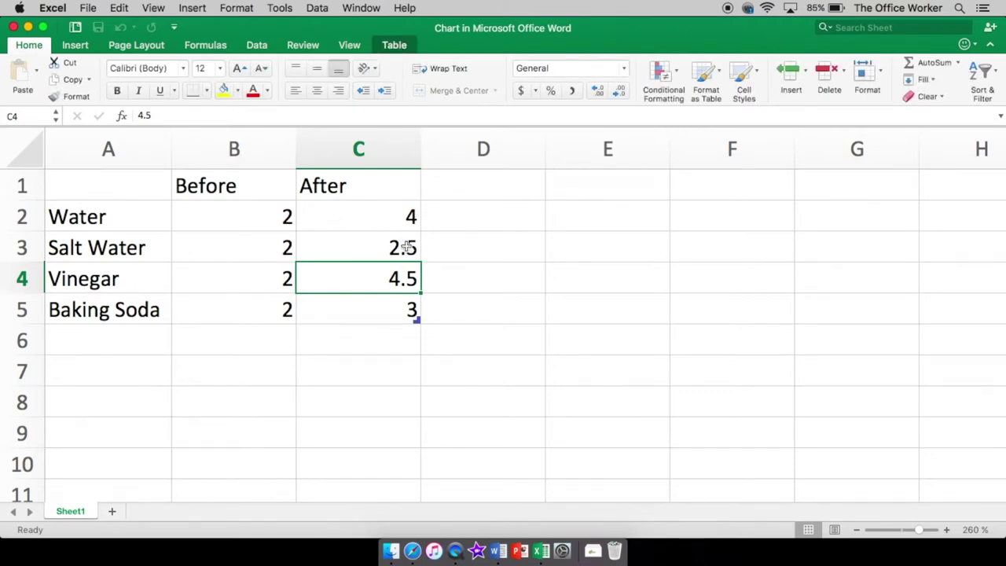
Set cell C5 (Baking Soda After) to 5 and return to Word
left_click(391, 315)
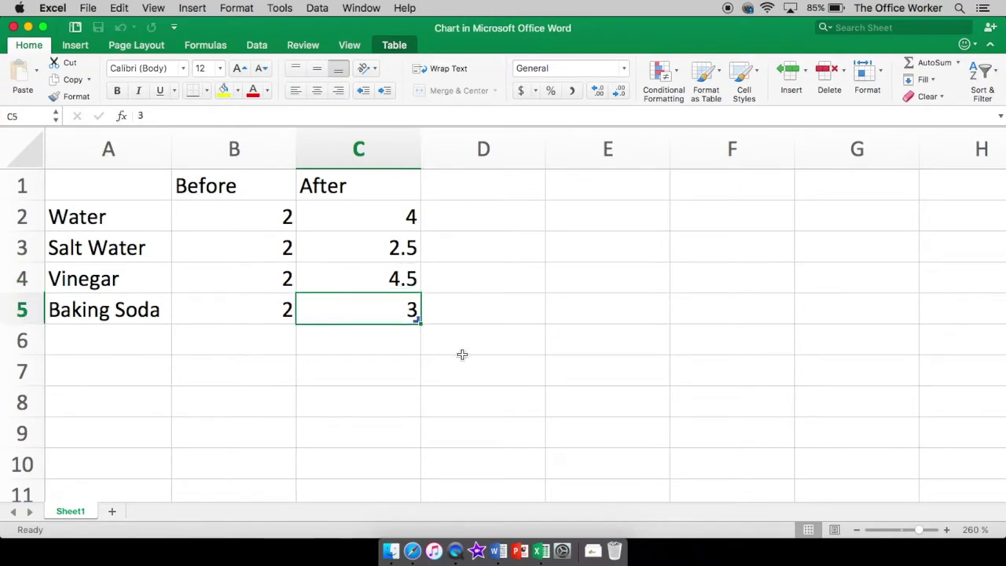
type("5")
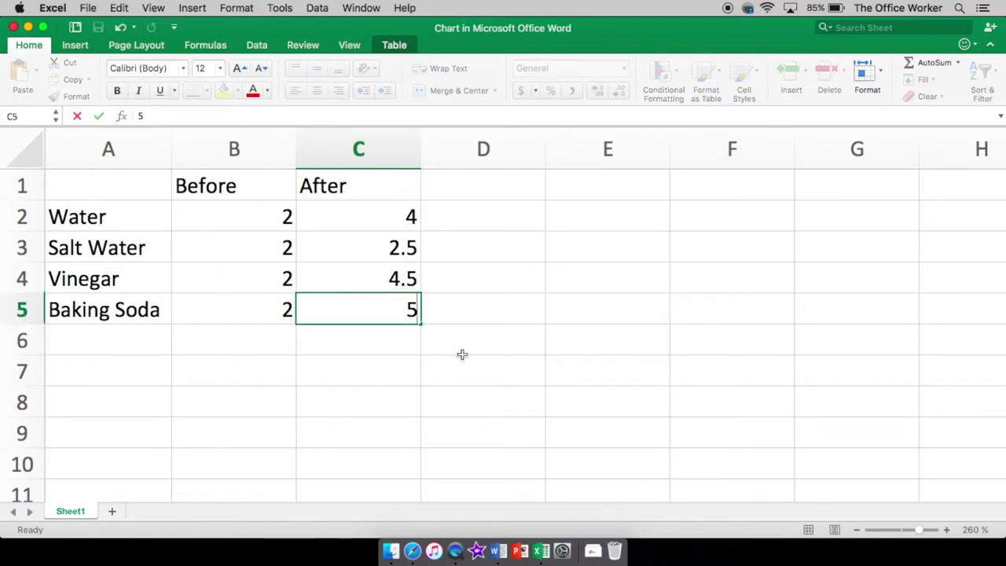
left_click(462, 359)
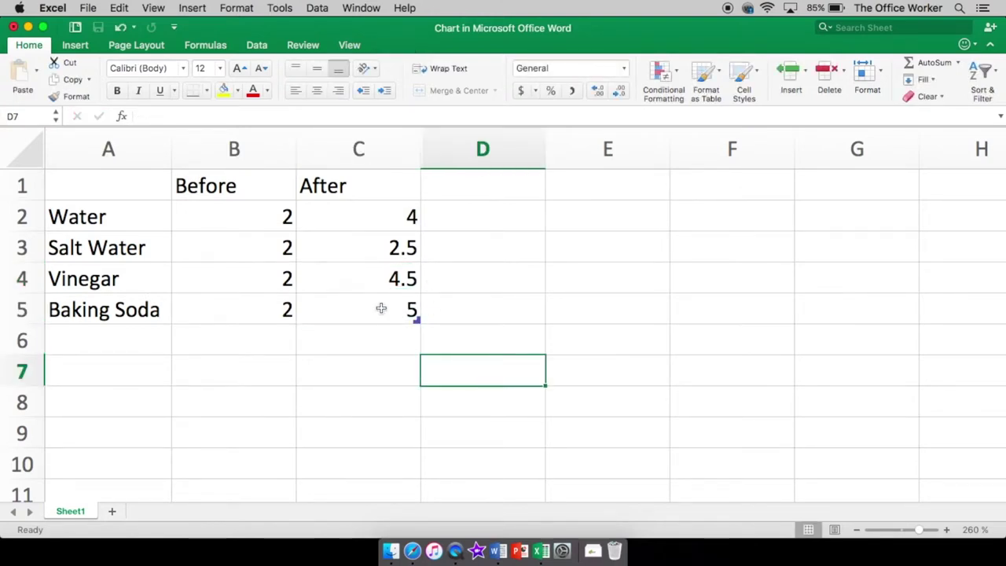
left_click(496, 554)
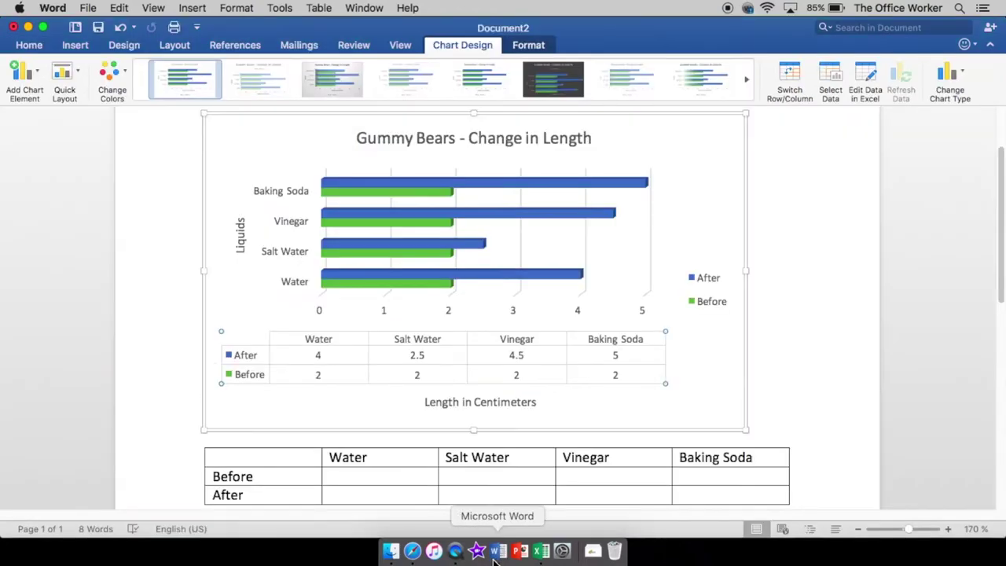
Select the chart's Legend on the Format tab
mouse_move(459, 189)
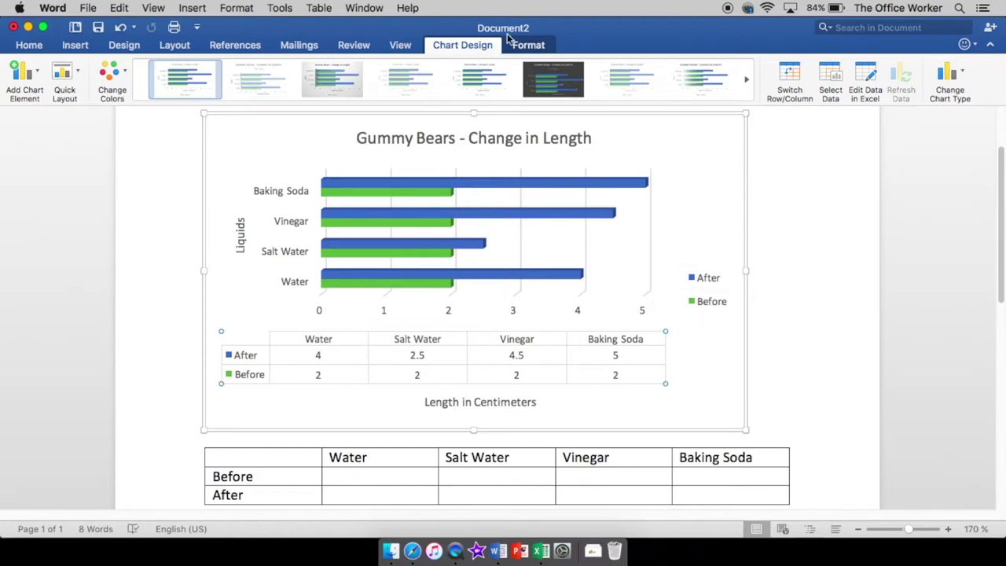
left_click(530, 47)
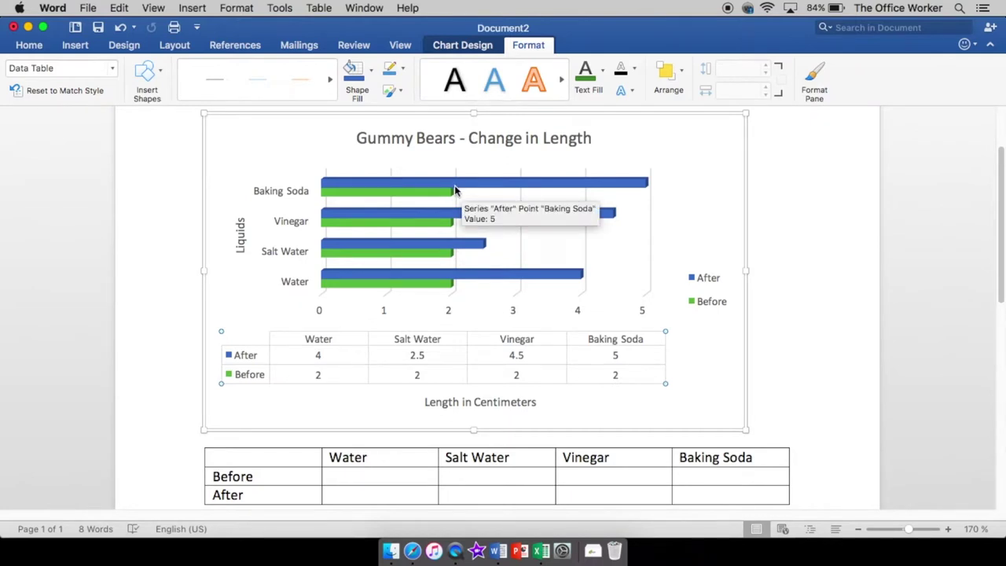
left_click(111, 71)
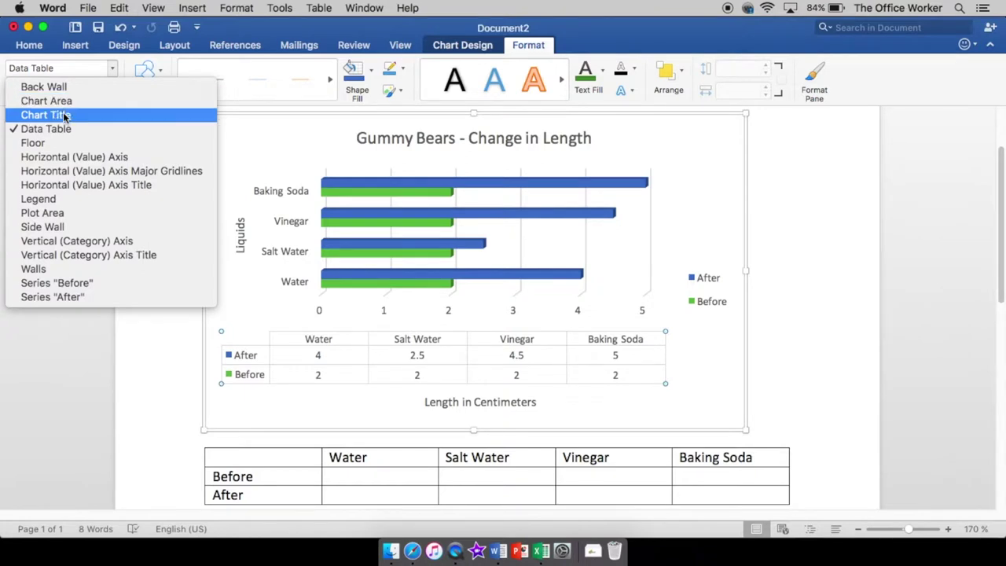
left_click(41, 201)
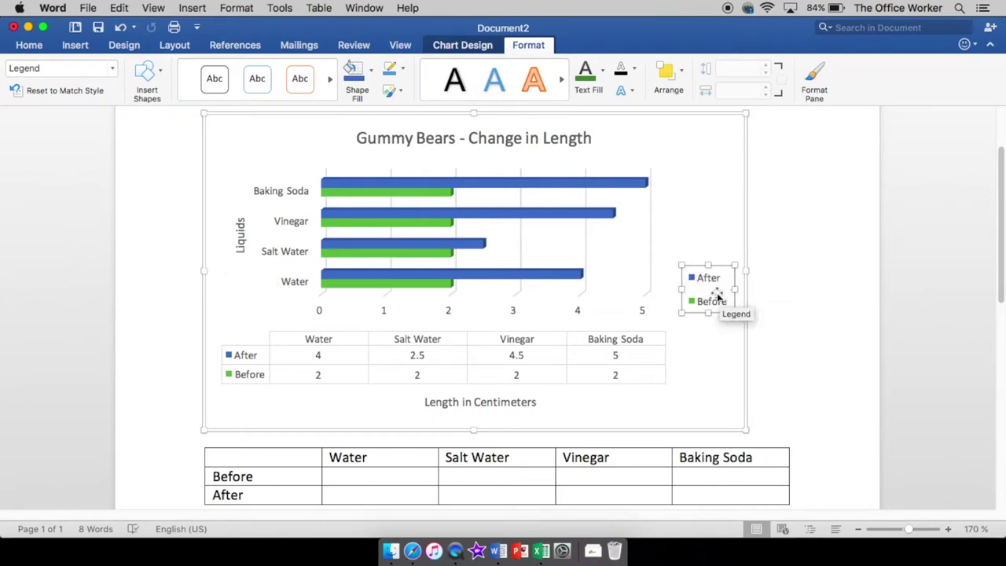
Give the legend a light blue fill and a gold outline
left_click(372, 72)
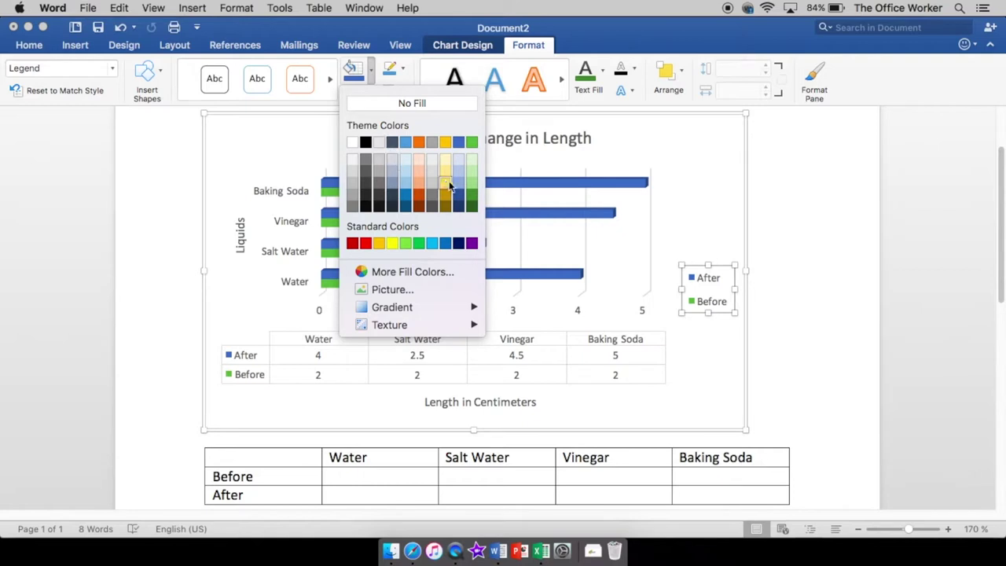
left_click(472, 200)
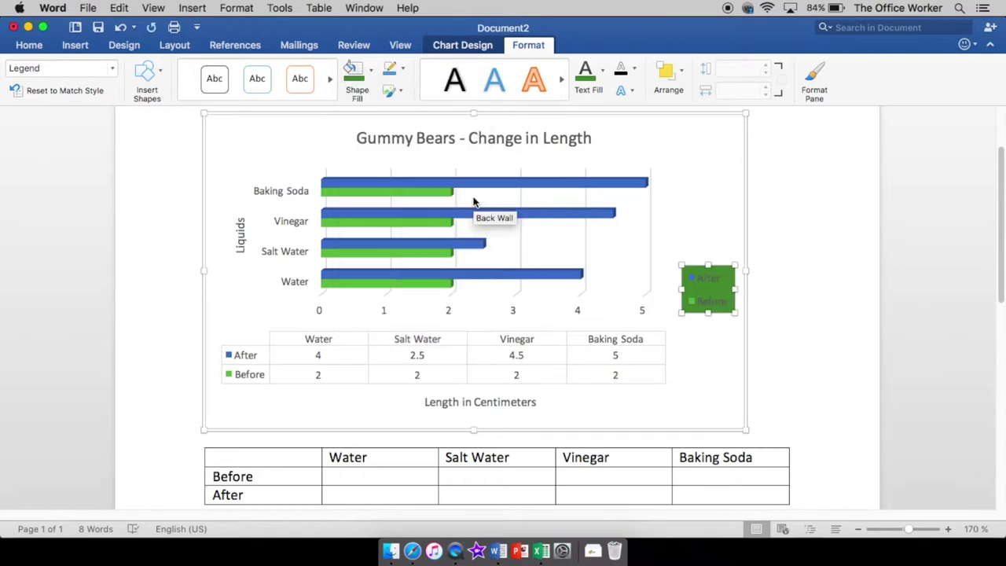
left_click(372, 71)
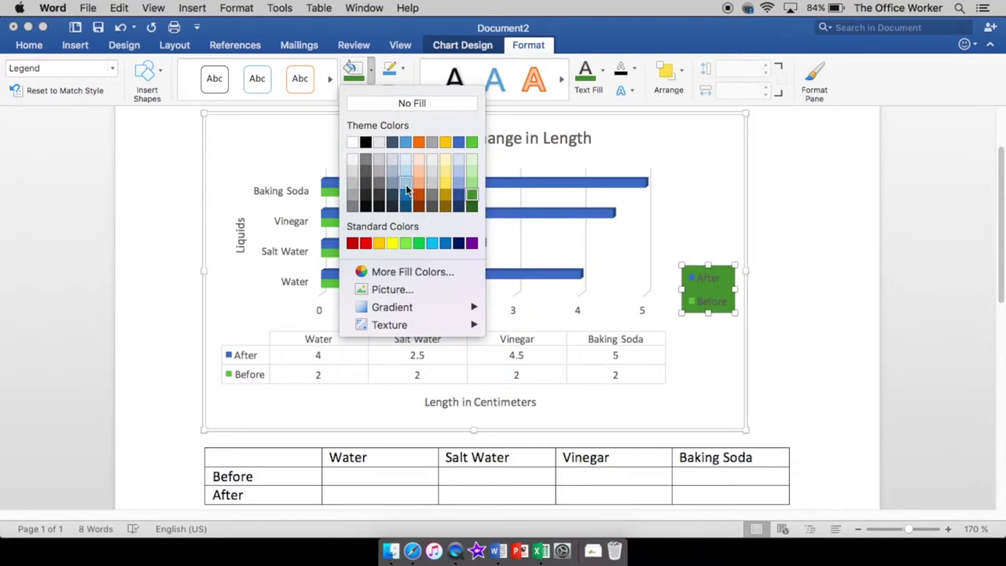
left_click(406, 188)
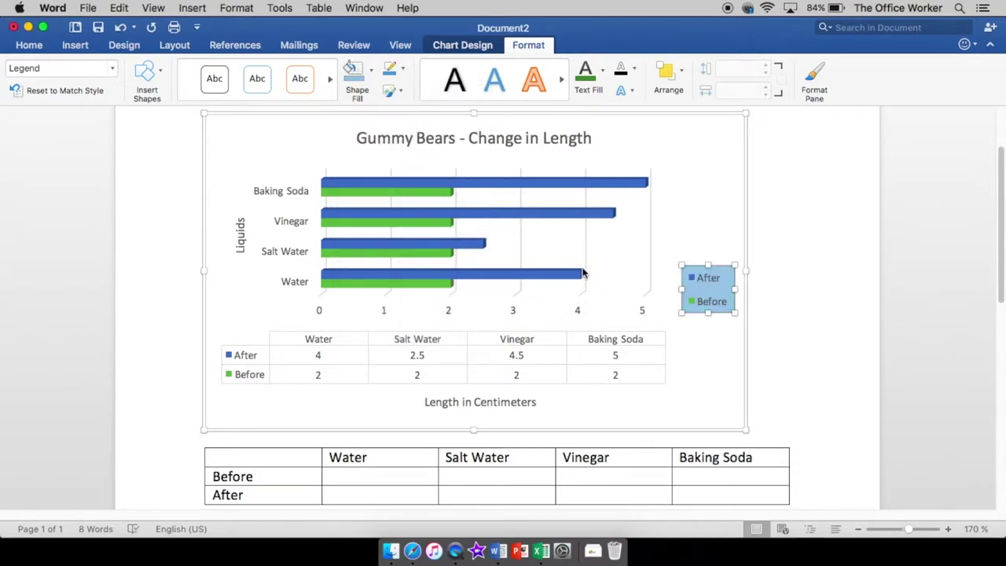
left_click(404, 70)
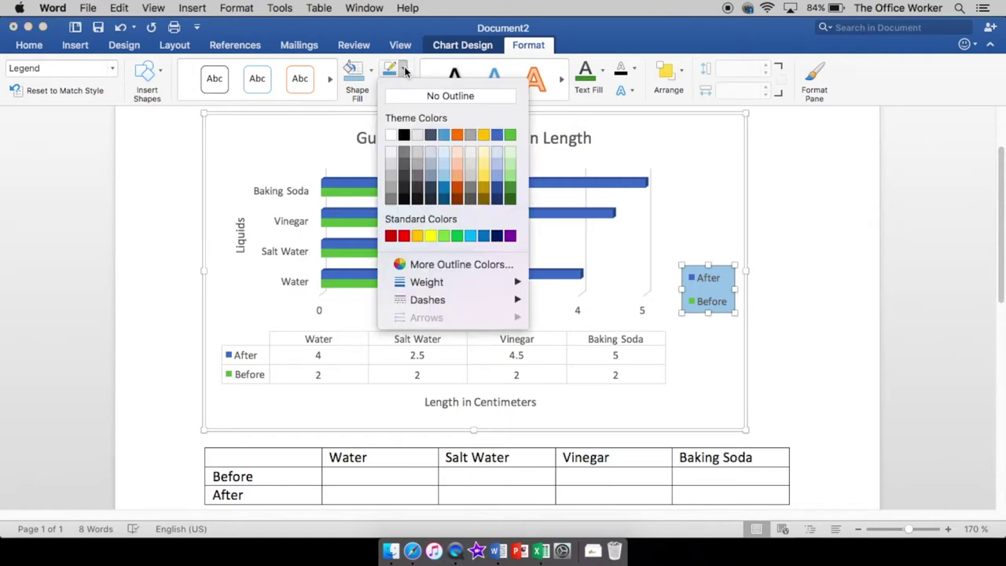
left_click(483, 179)
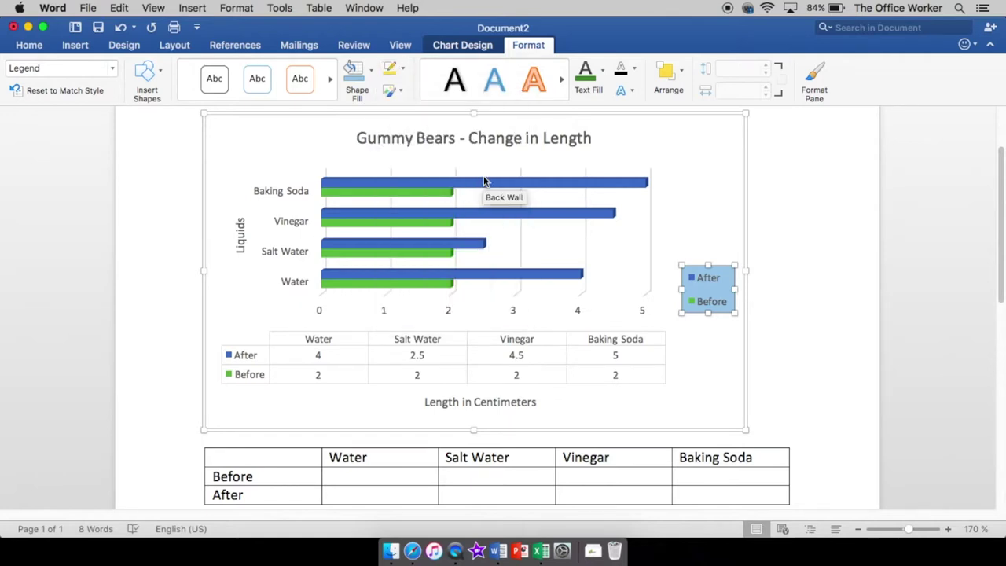
Zoom the page in to 220% and reselect the legend
left_click(691, 171)
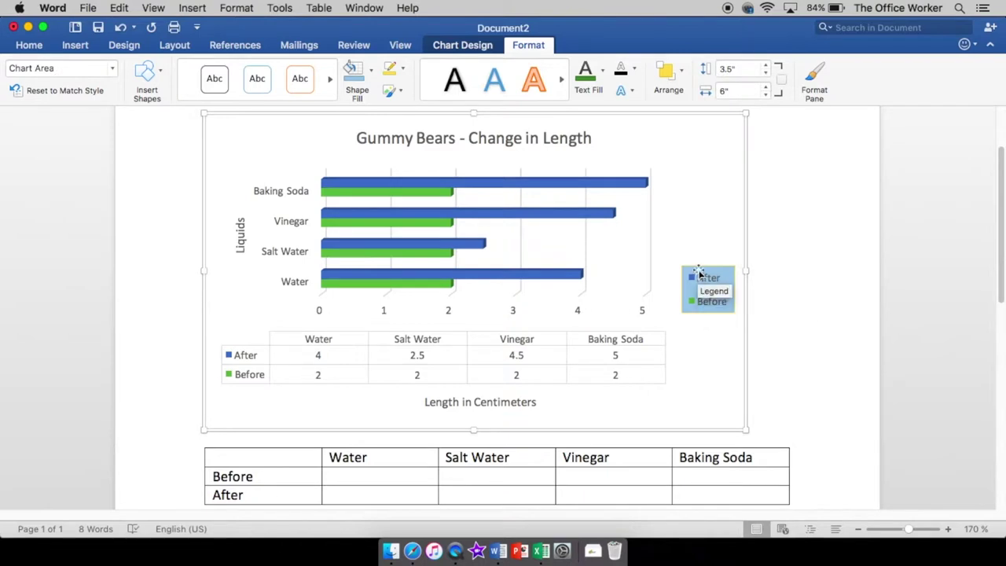
left_click(950, 531)
left_click(950, 531)
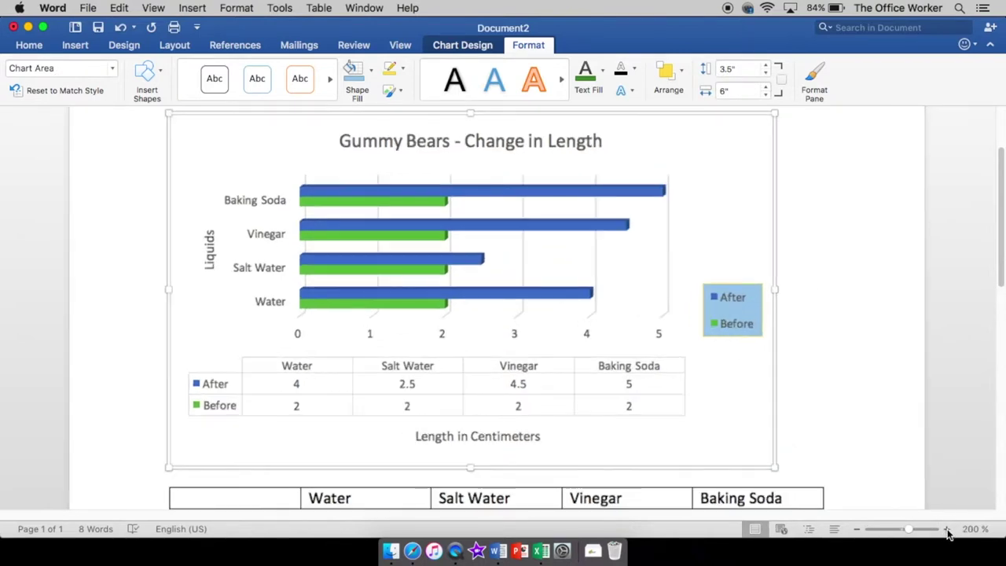
left_click(949, 530)
left_click(949, 530)
left_click(948, 531)
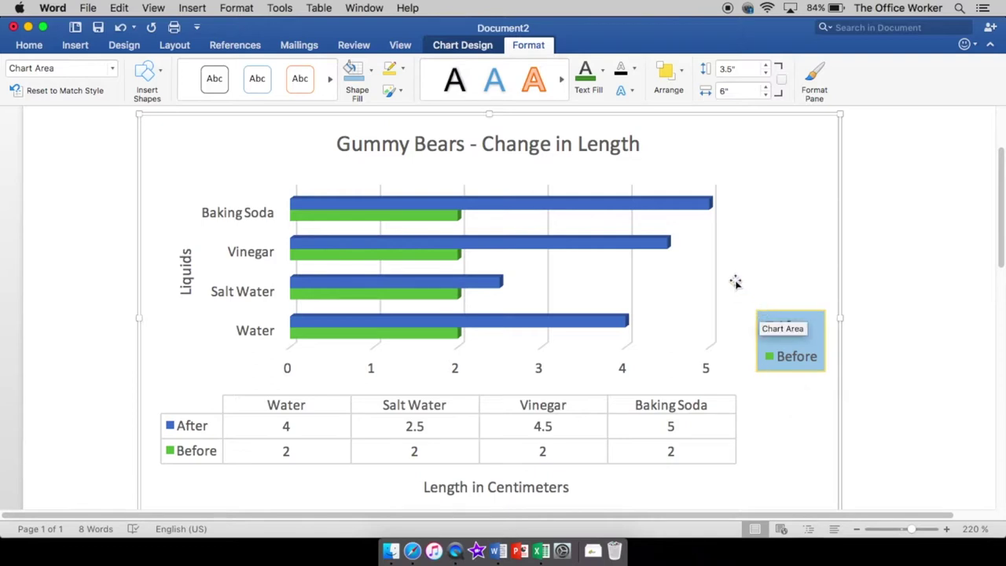
left_click(800, 344)
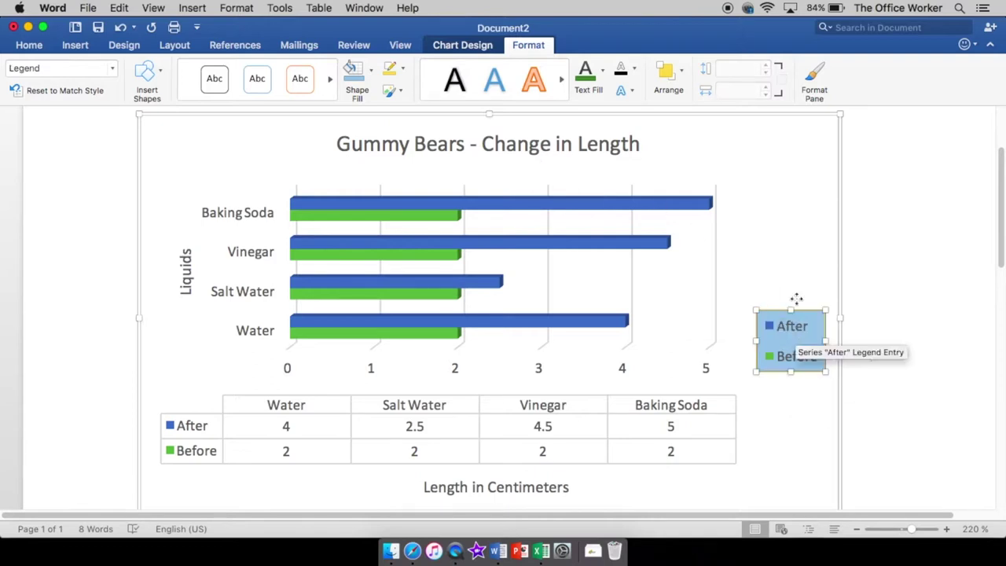
left_click(115, 70)
left_click(112, 71)
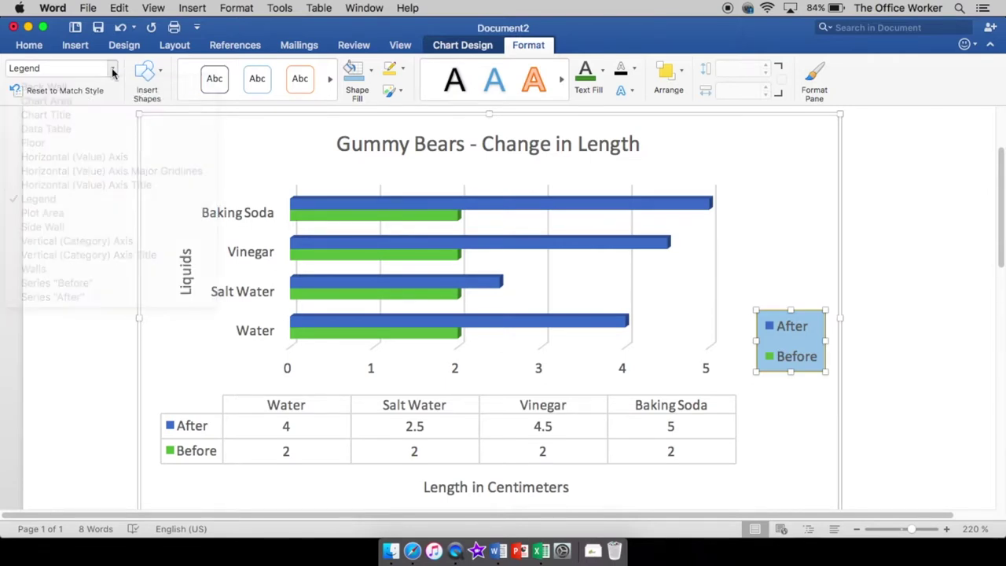
left_click(716, 314)
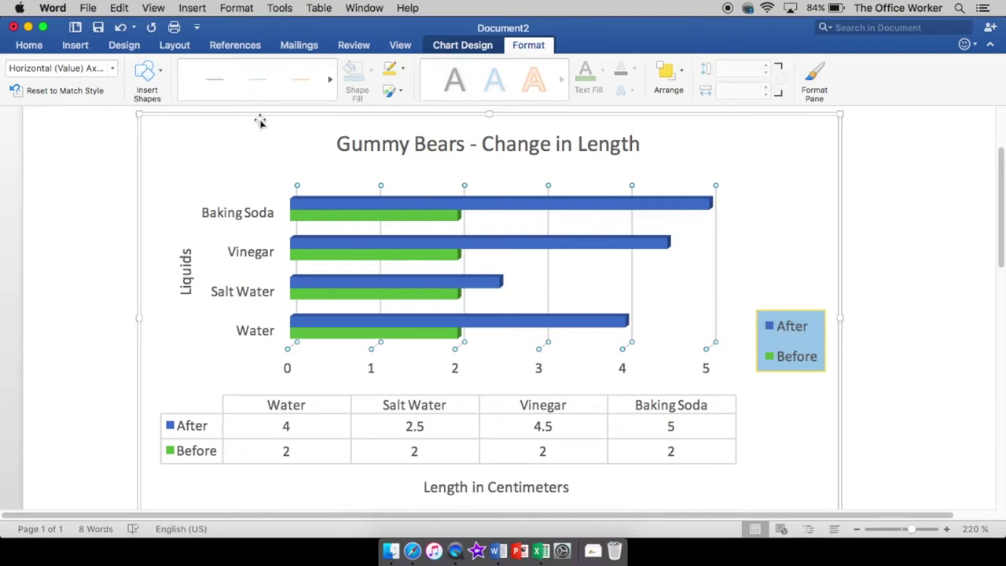
left_click(113, 69)
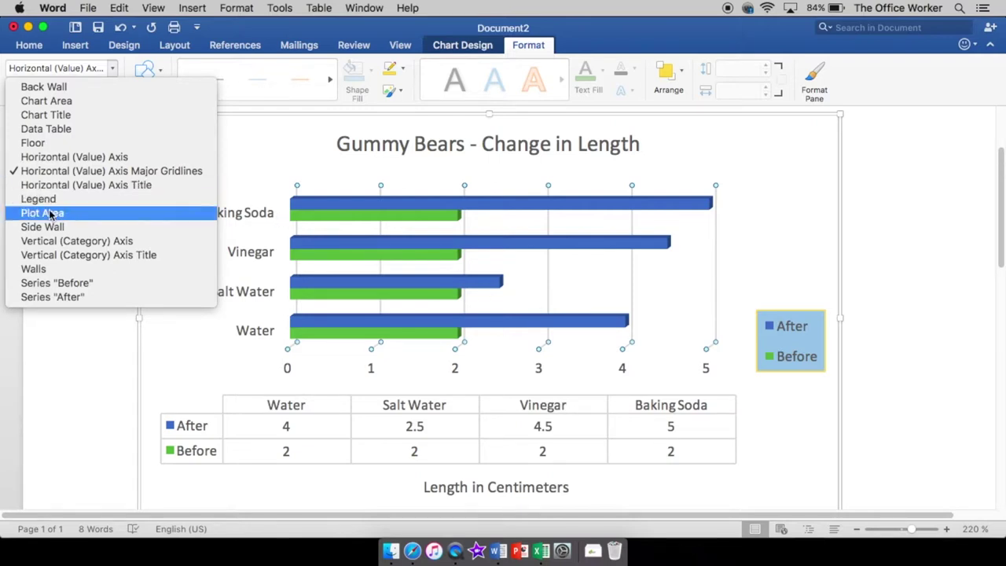
left_click(61, 101)
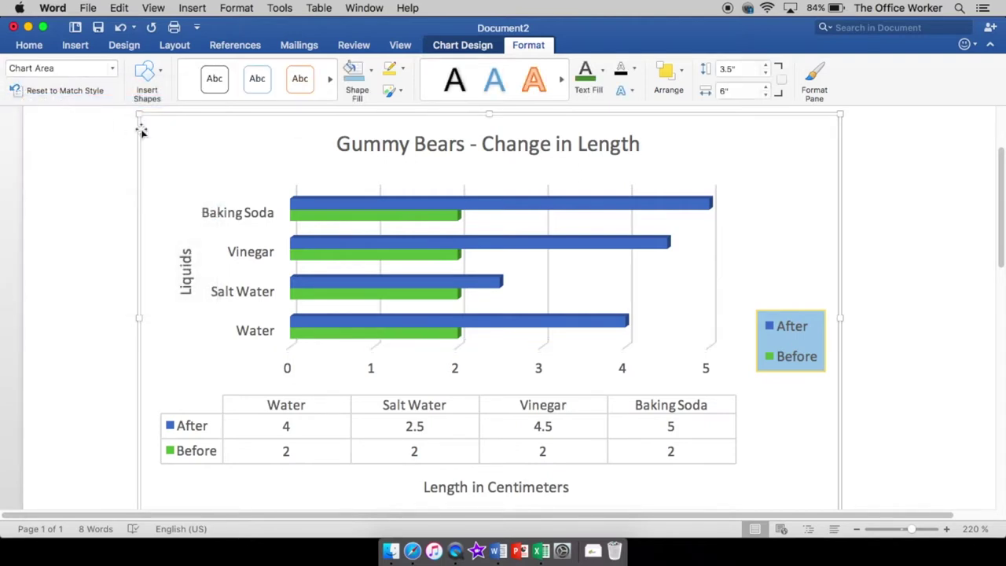
Give the chart area an orange glow effect
left_click(368, 75)
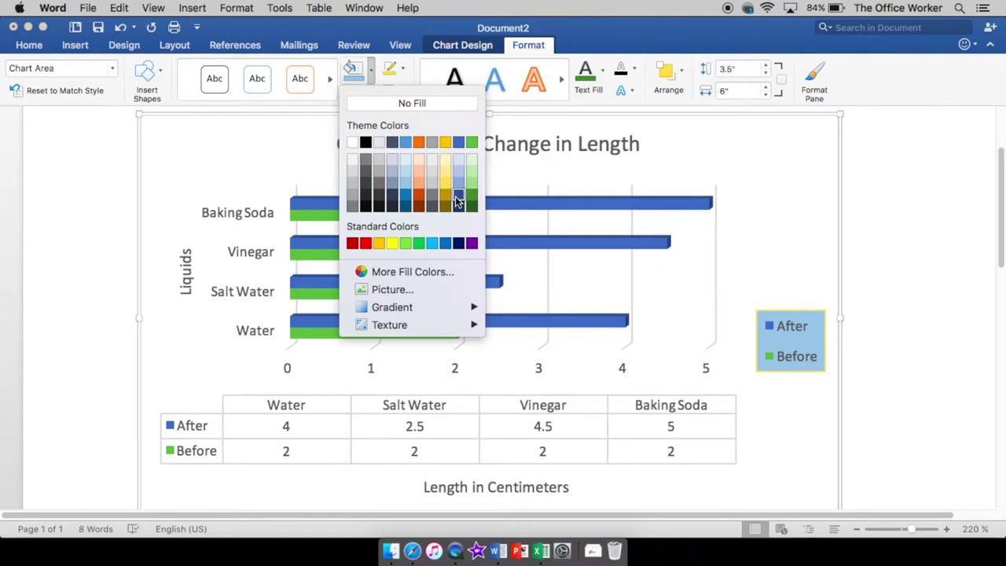
key("Escape")
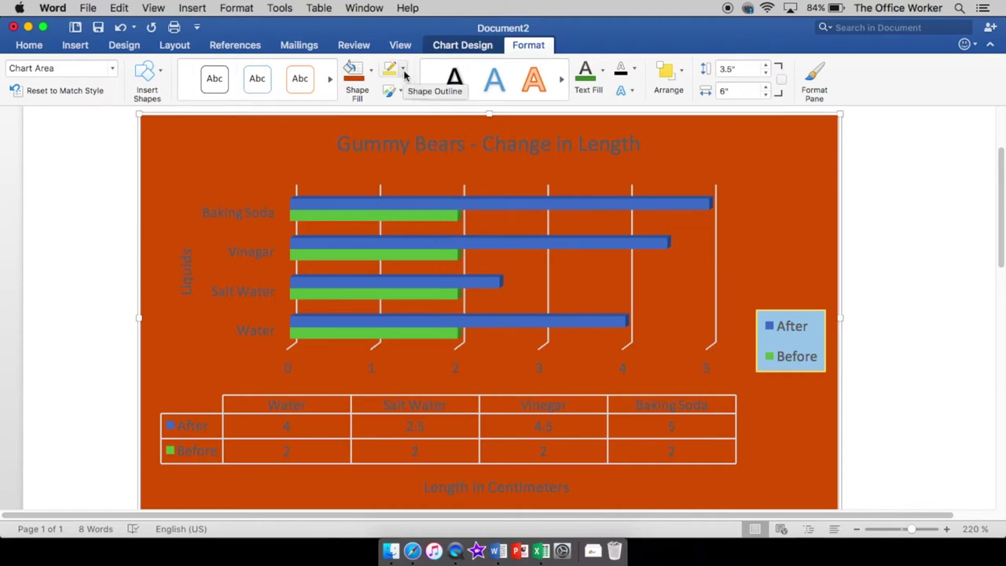
left_click(402, 91)
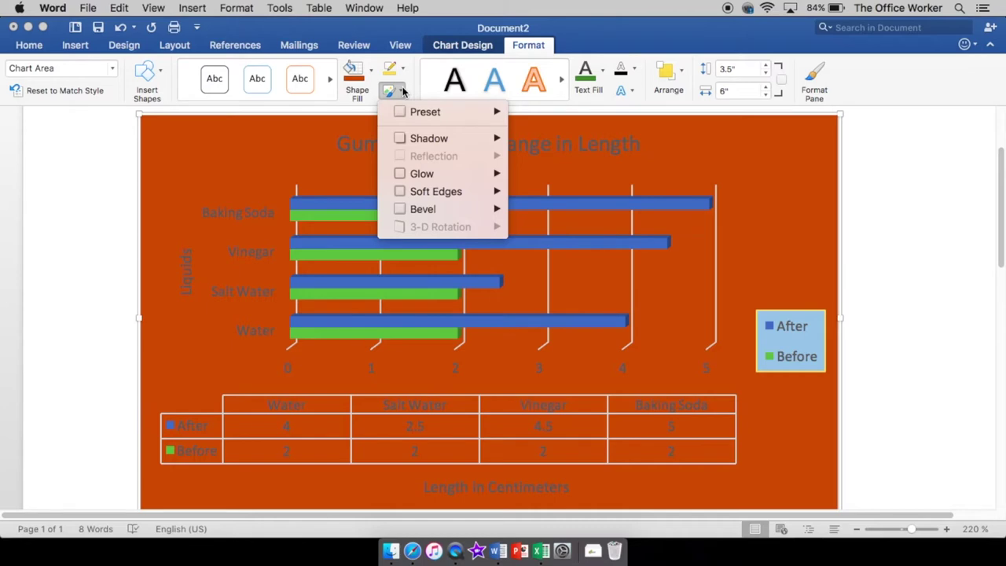
mouse_move(448, 176)
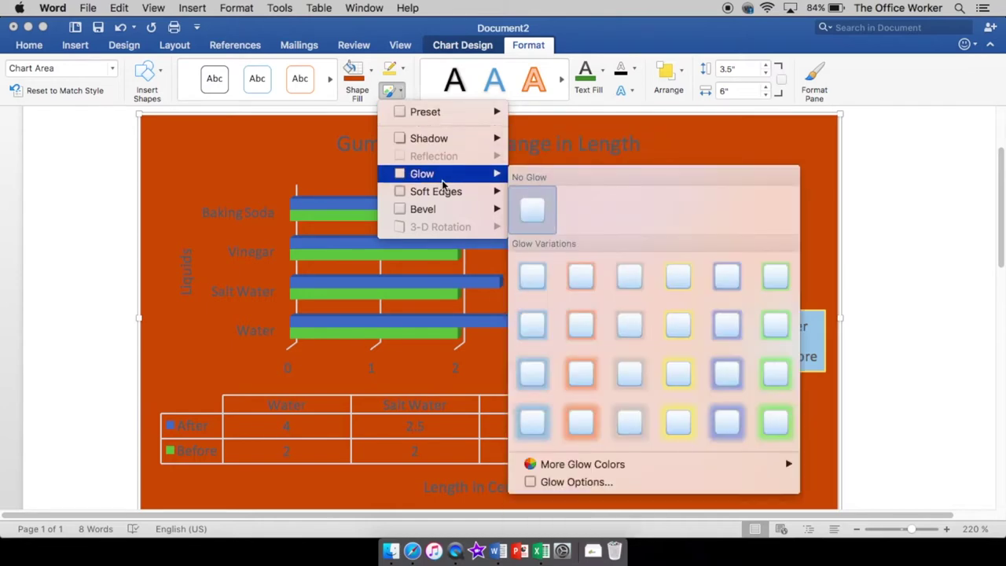
left_click(584, 283)
left_click(114, 220)
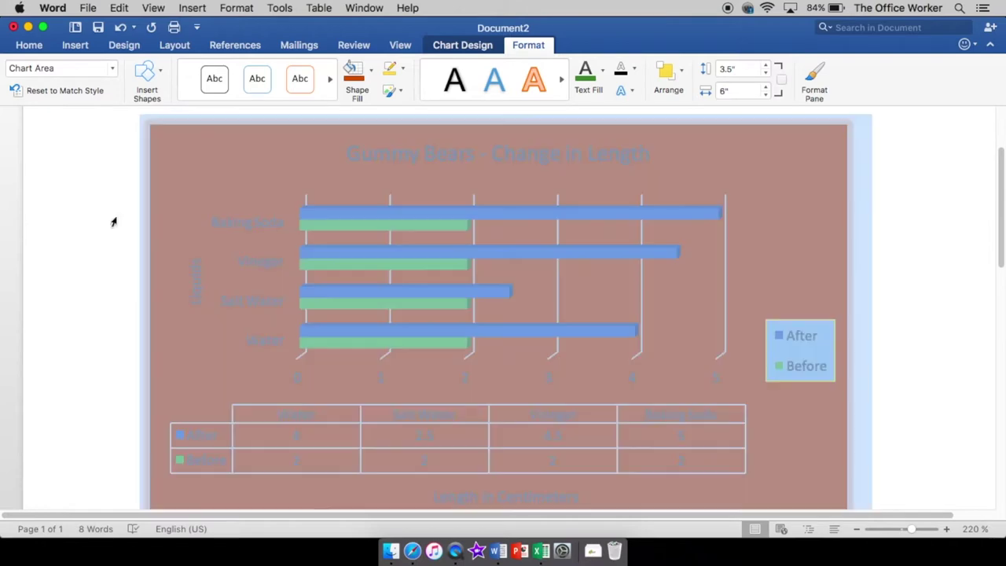
Set the chart area fill back to white
scroll(918, 285, "down", 2)
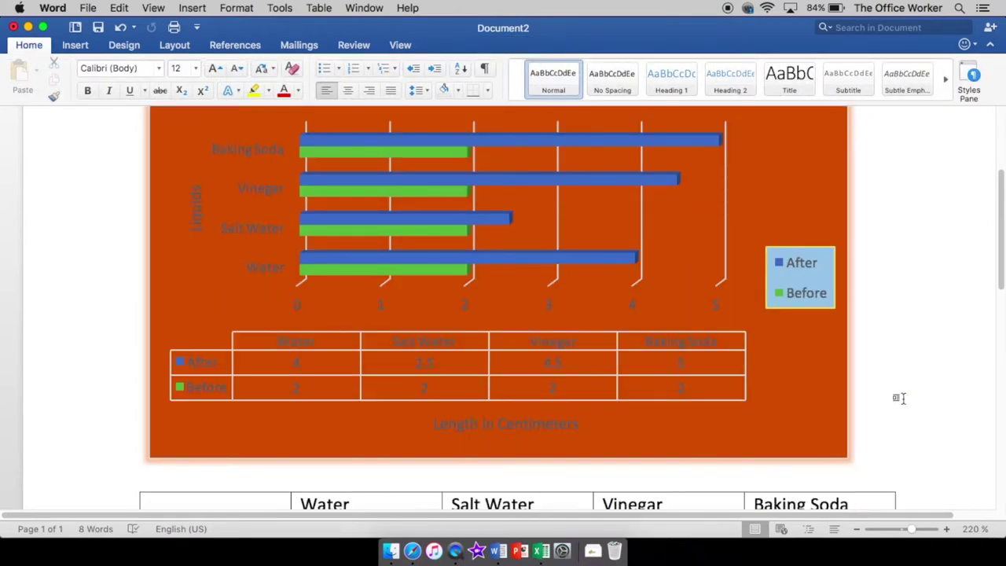
scroll(799, 408, "up", 1)
scroll(793, 409, "up", 3)
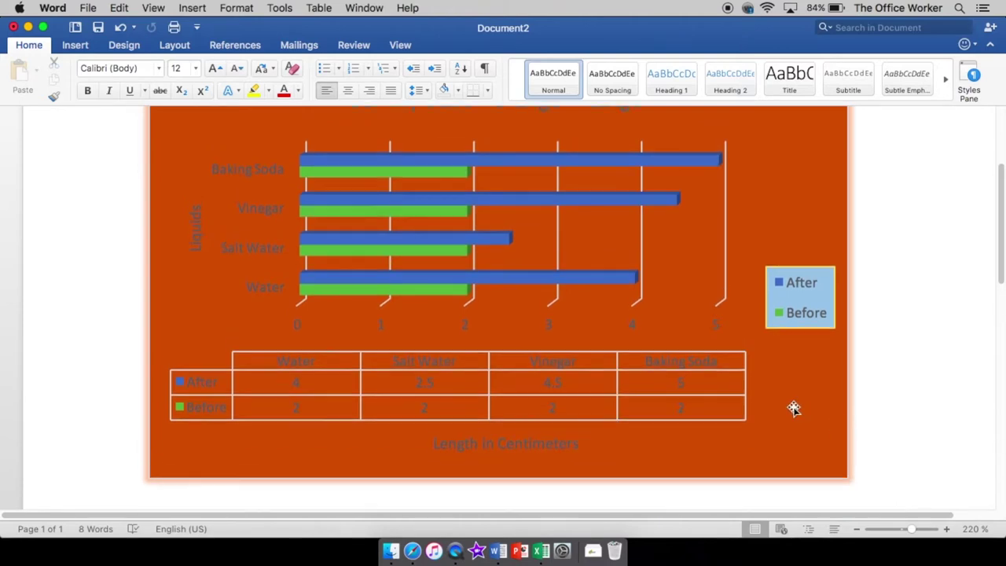
left_click(767, 233)
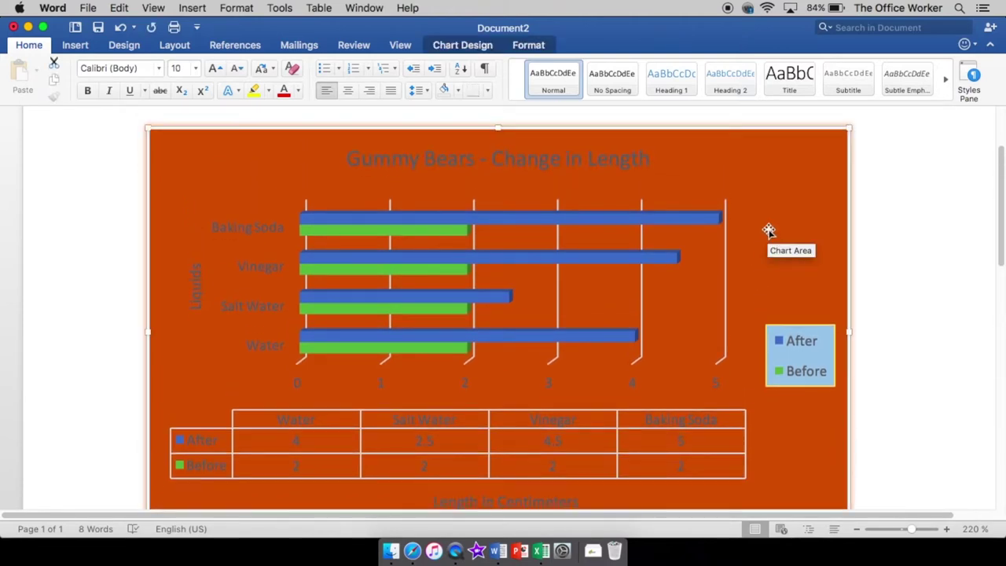
left_click(448, 45)
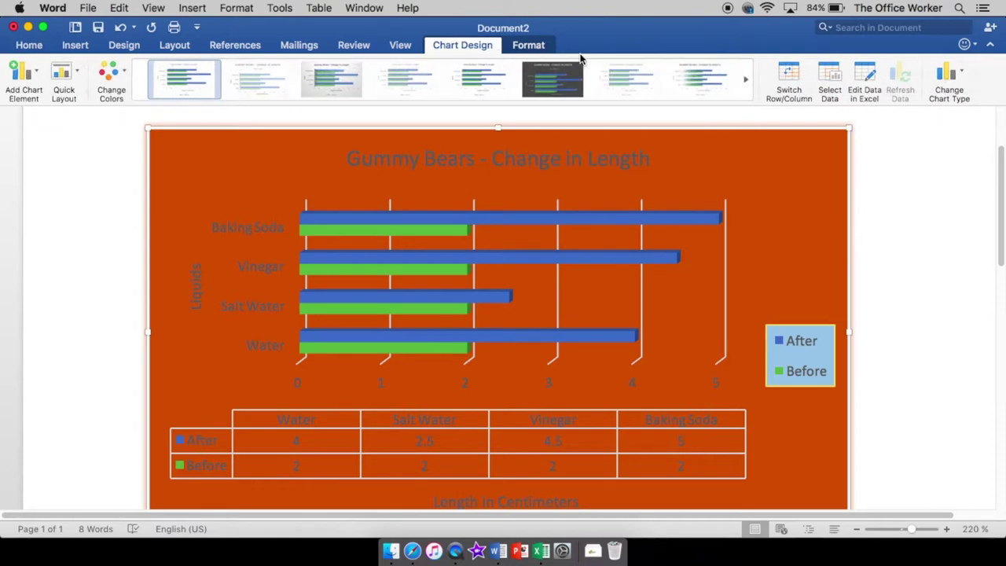
left_click(539, 43)
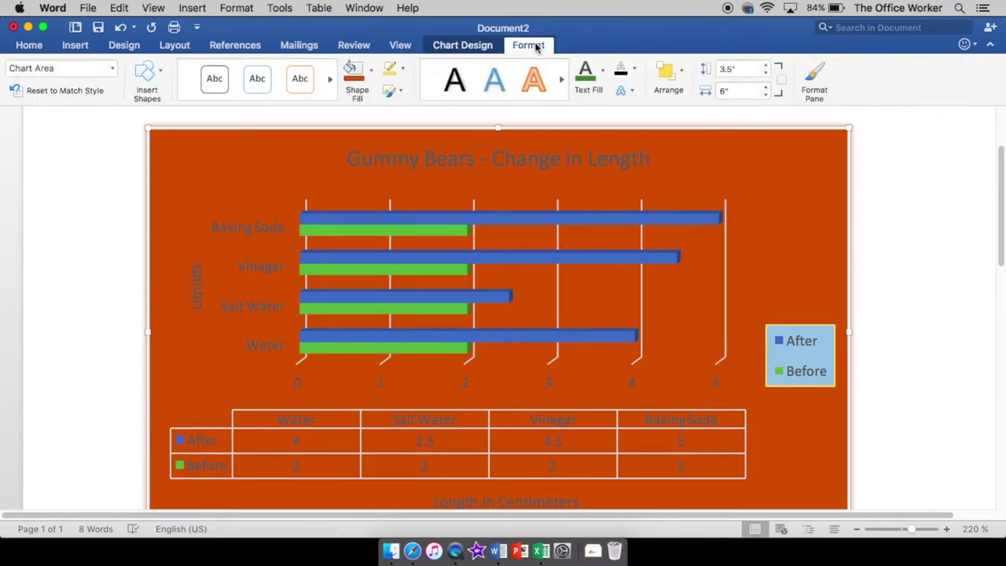
left_click(371, 69)
left_click(357, 142)
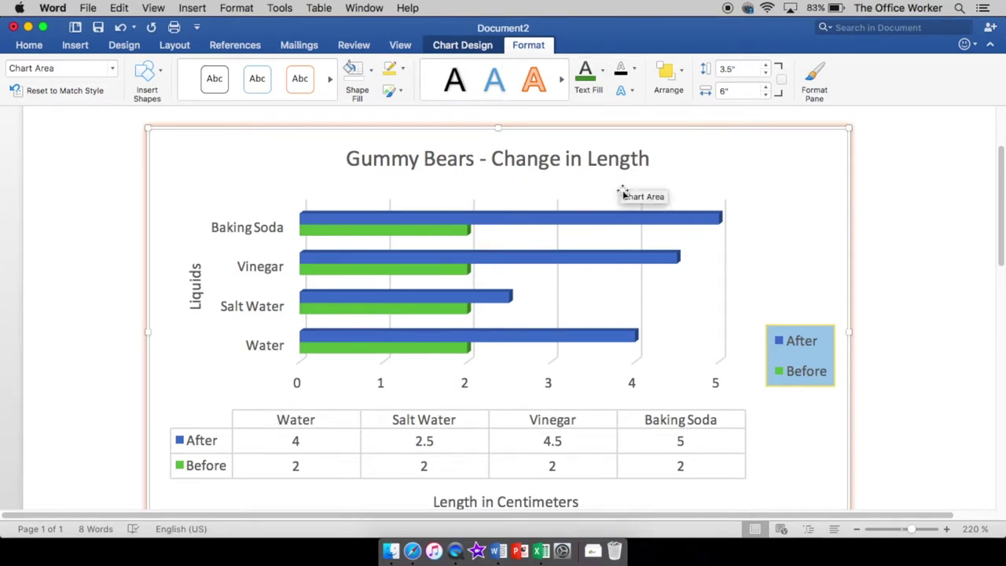
Give the chart title a light blue fill and orange text
left_click(583, 160)
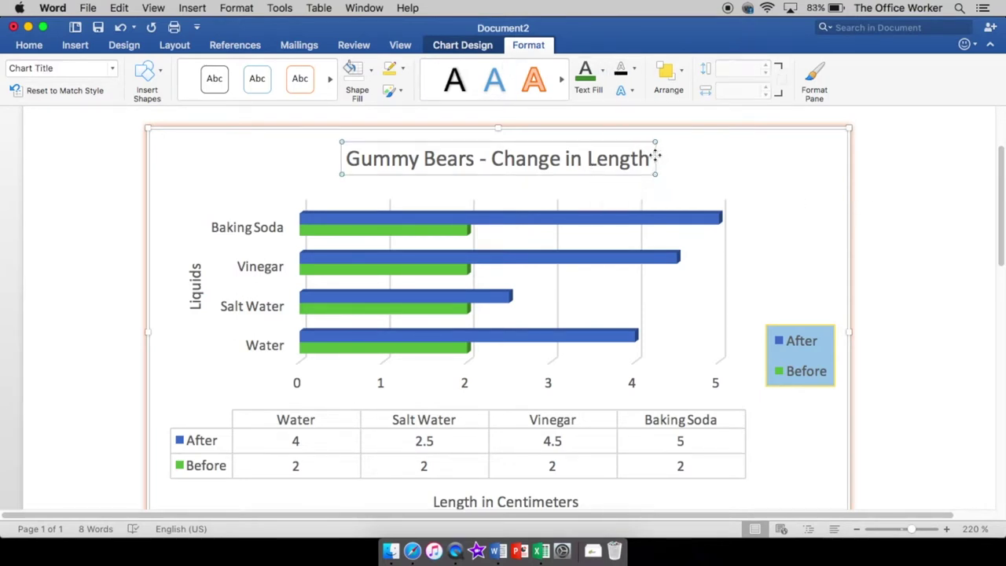
left_click(603, 71)
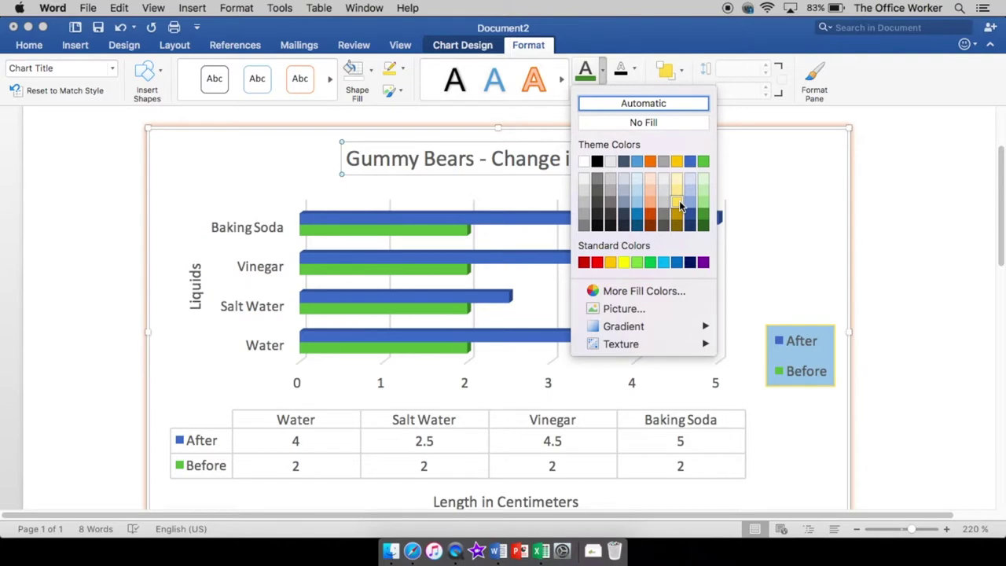
left_click(677, 202)
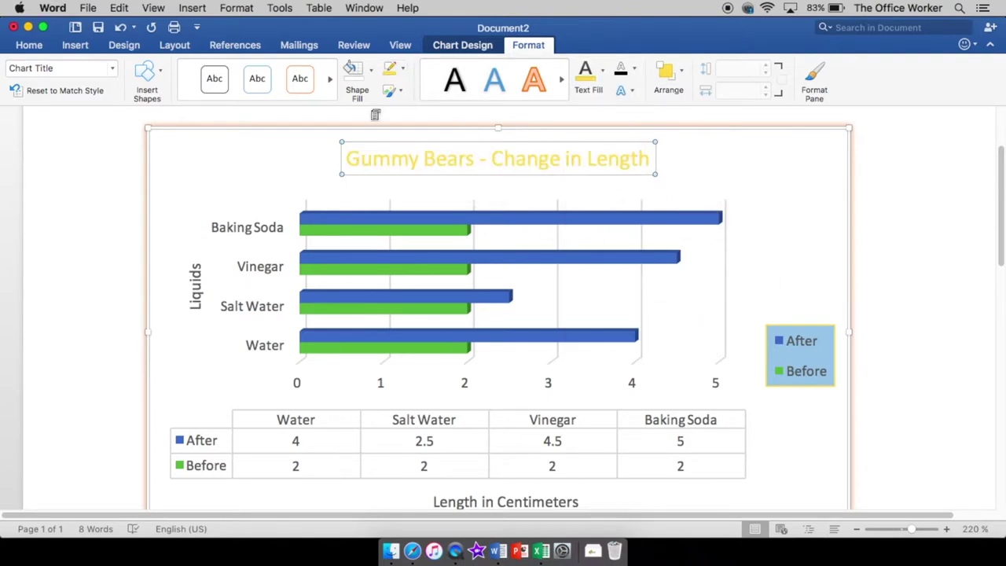
left_click(371, 71)
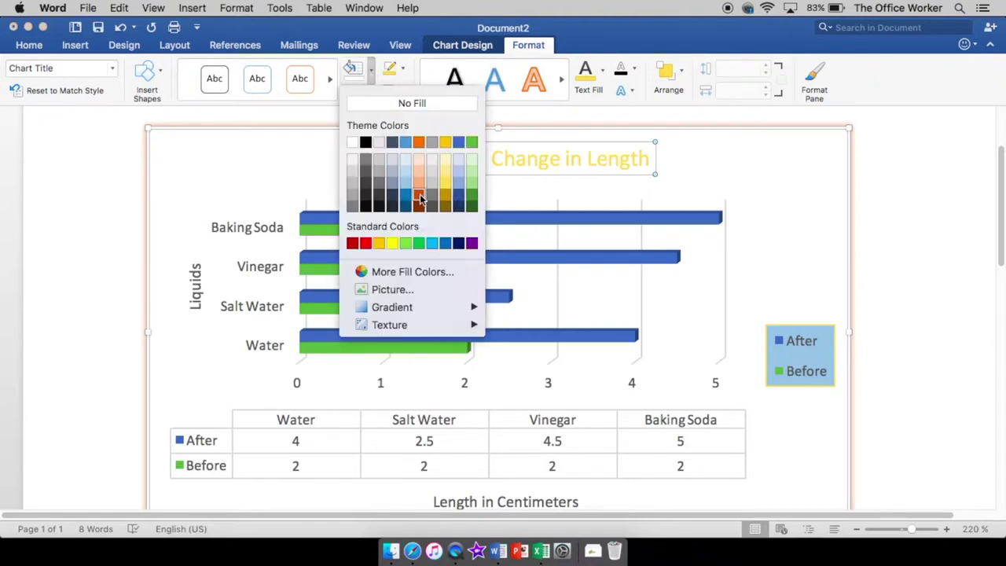
left_click(404, 168)
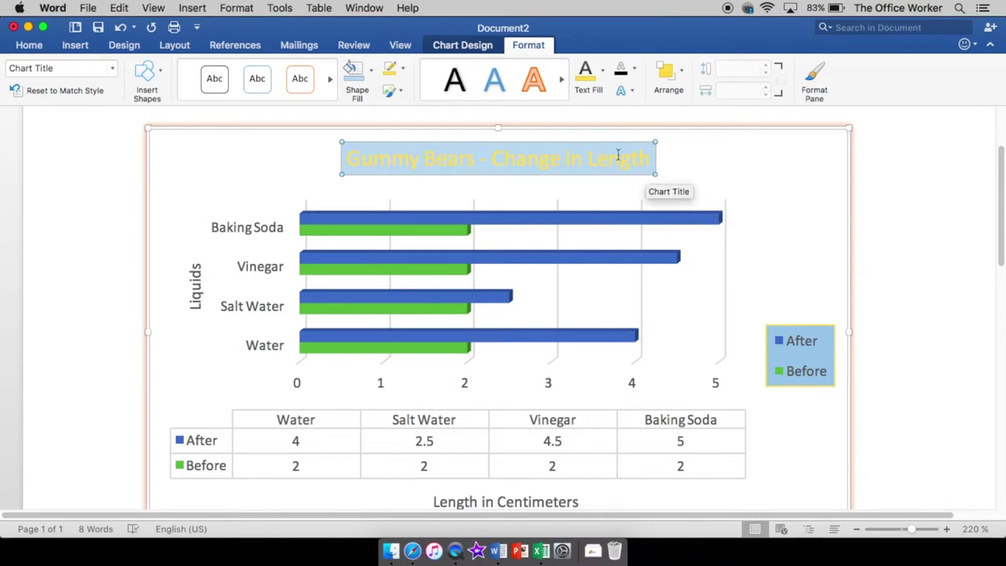
left_click(603, 70)
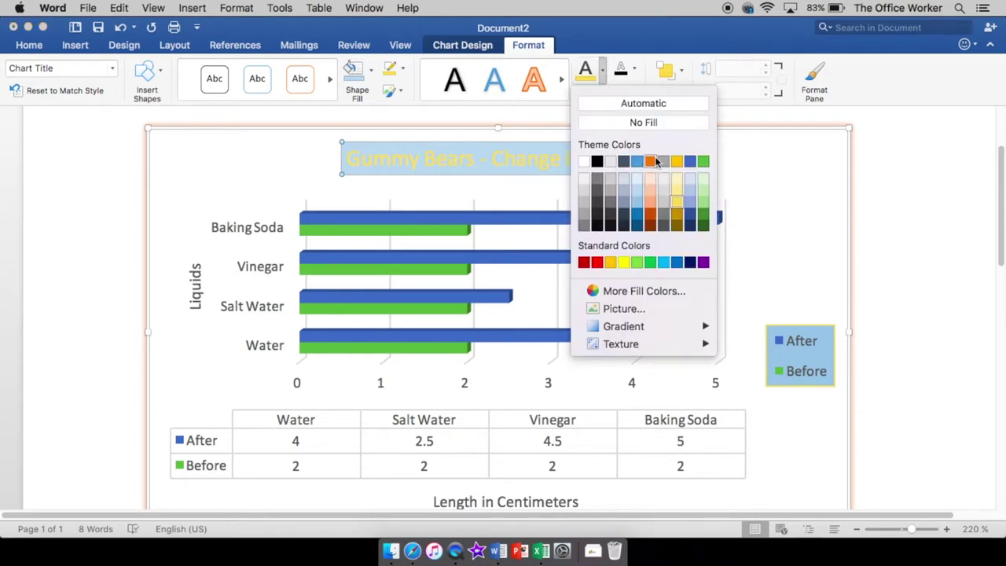
left_click(651, 161)
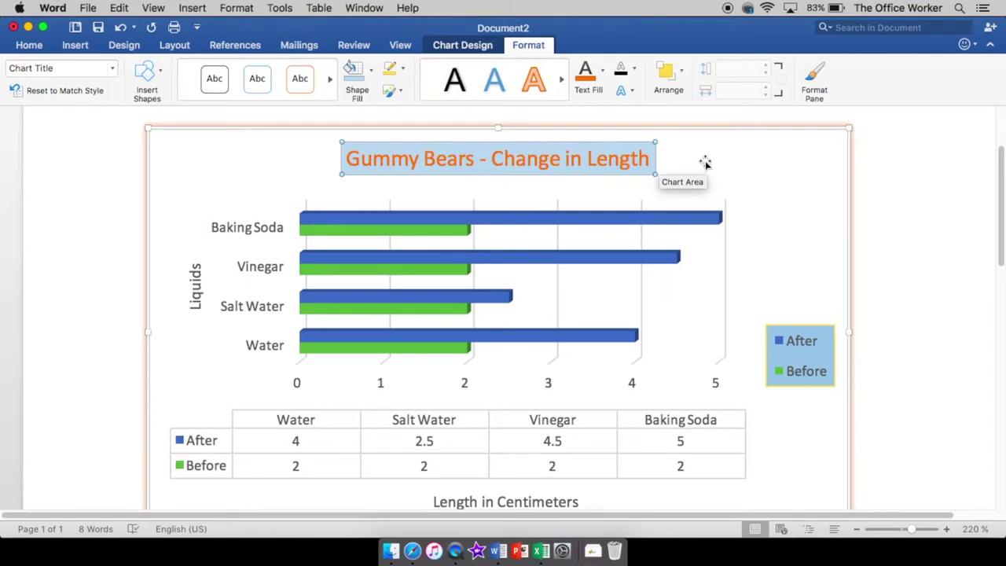
left_click(705, 162)
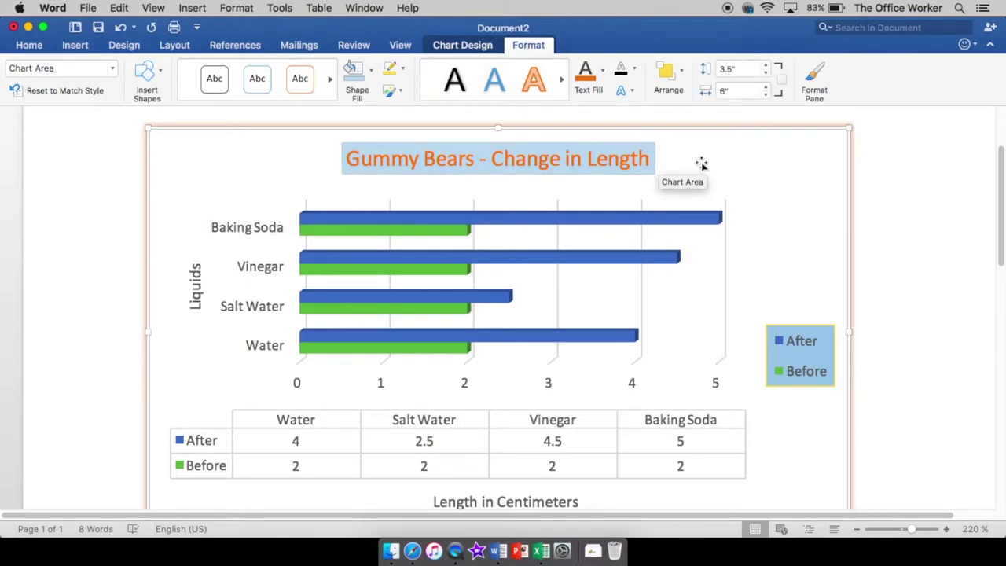
Add a blue glow Text Effect to the chart title text
left_click(628, 155)
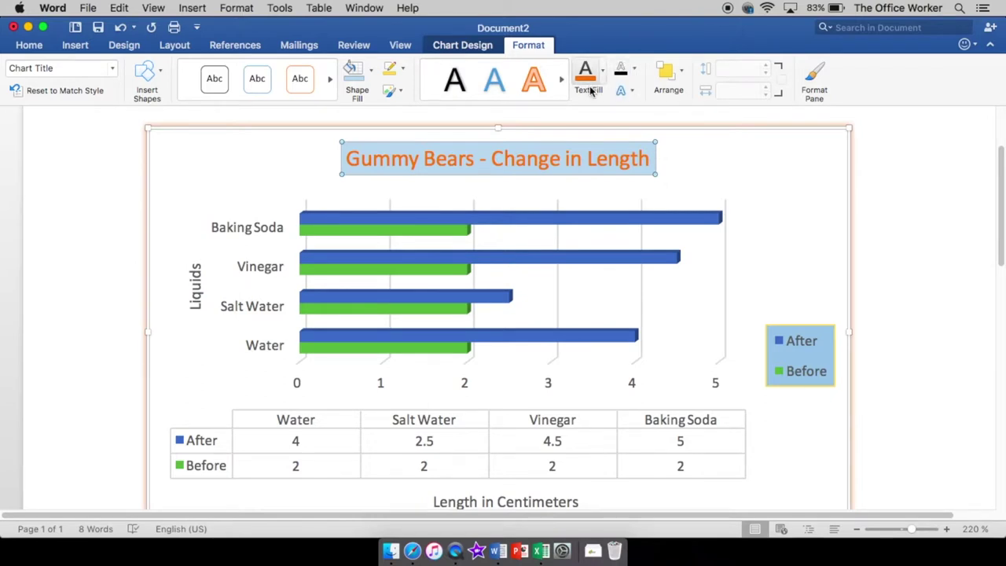
left_click(633, 93)
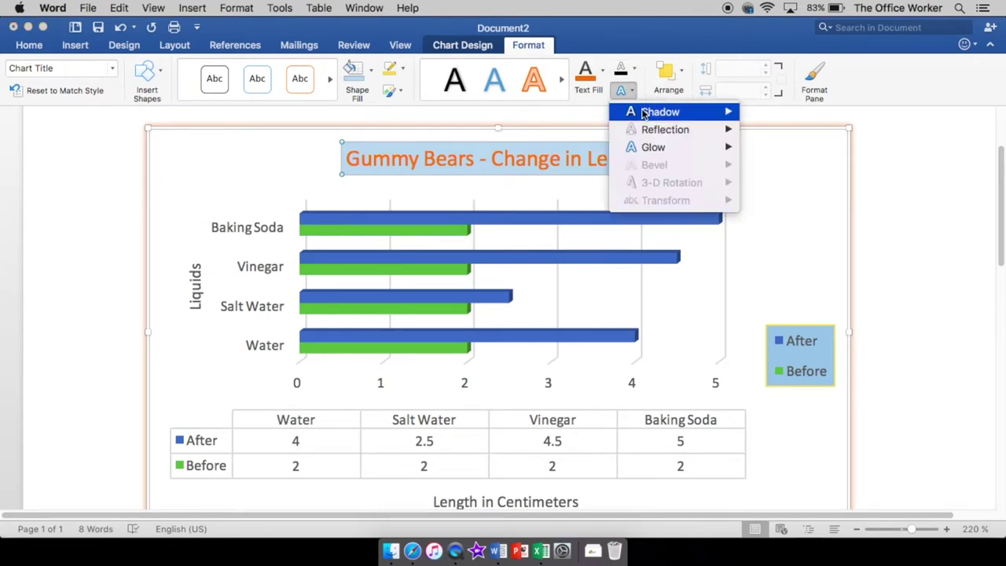
mouse_move(674, 147)
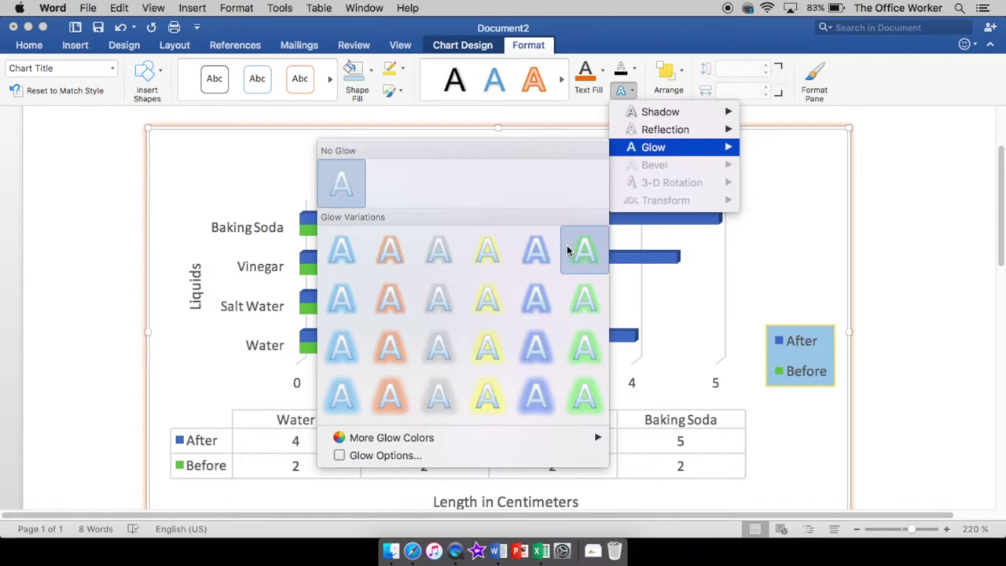
left_click(543, 254)
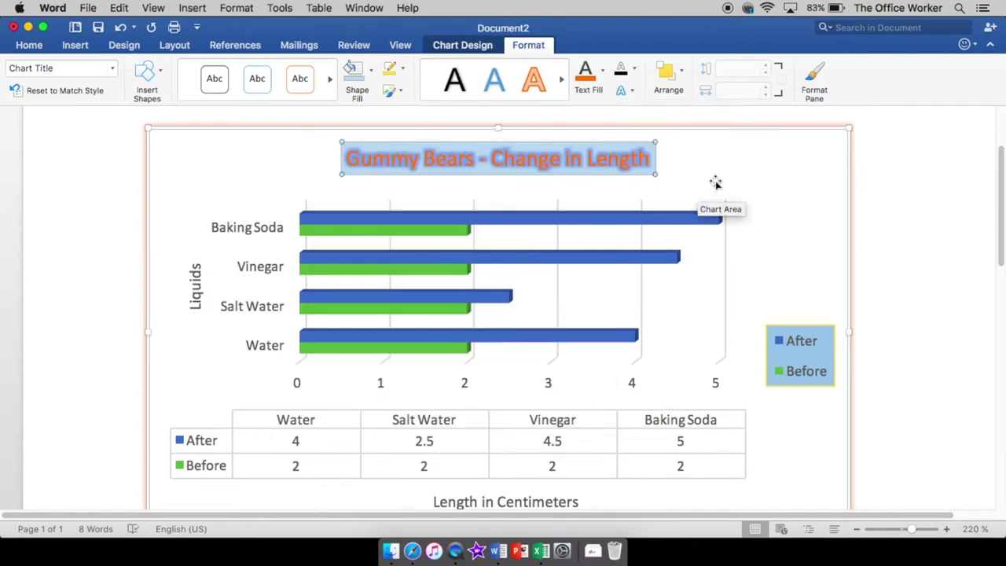
left_click(714, 183)
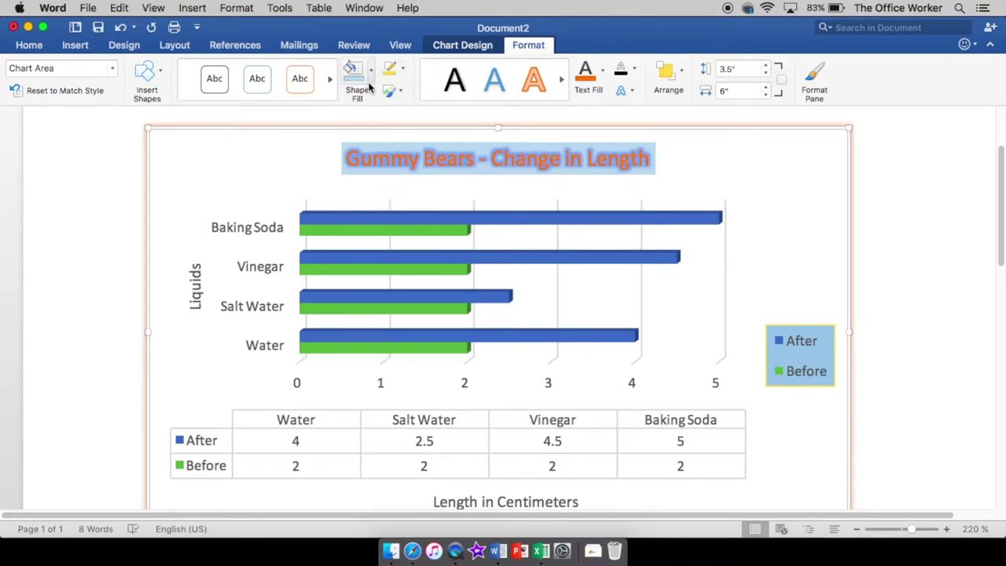
left_click(561, 78)
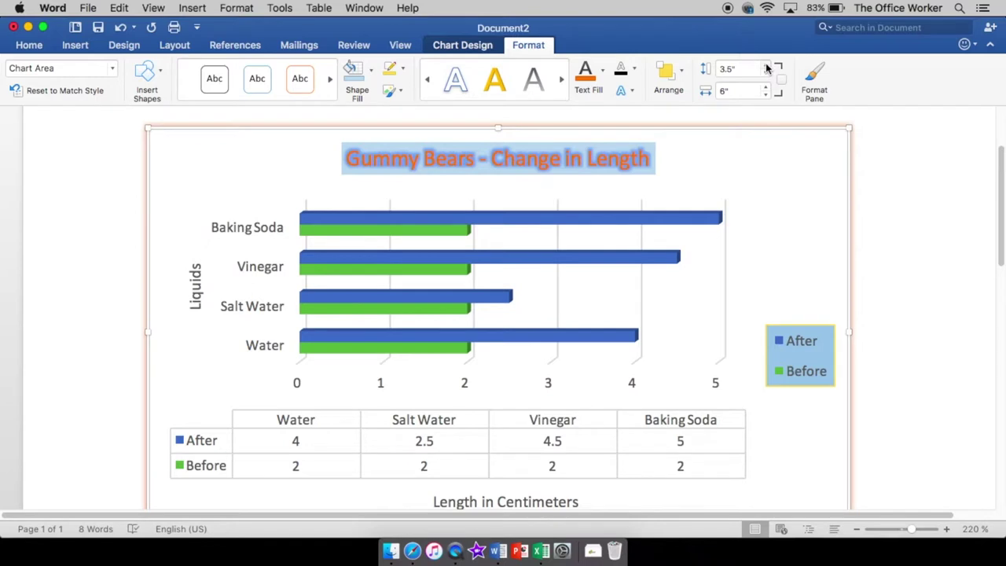
Raise the chart height to 3.8" and width to 6.3" on the Chart Format tab
left_click(766, 68)
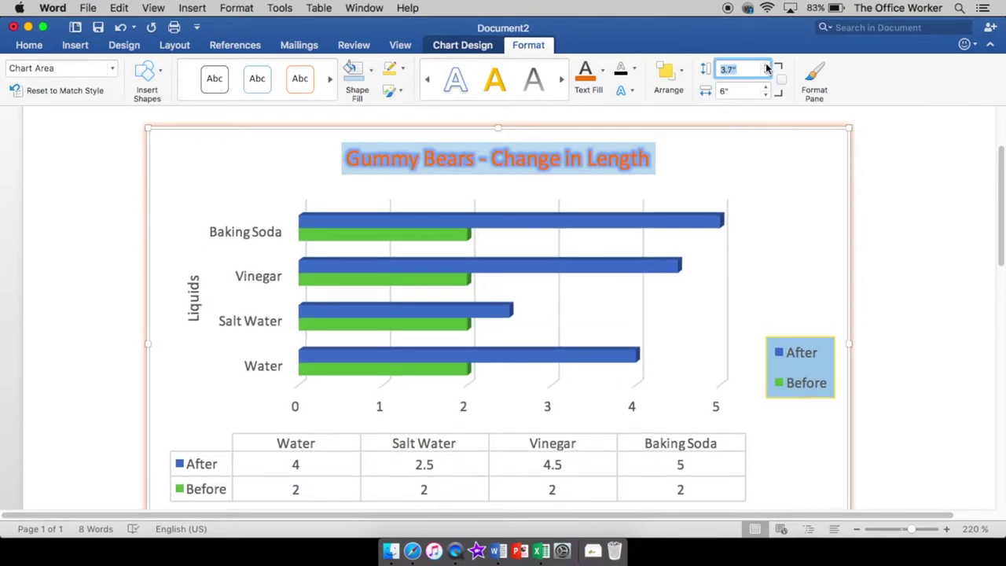
left_click(766, 68)
left_click(766, 88)
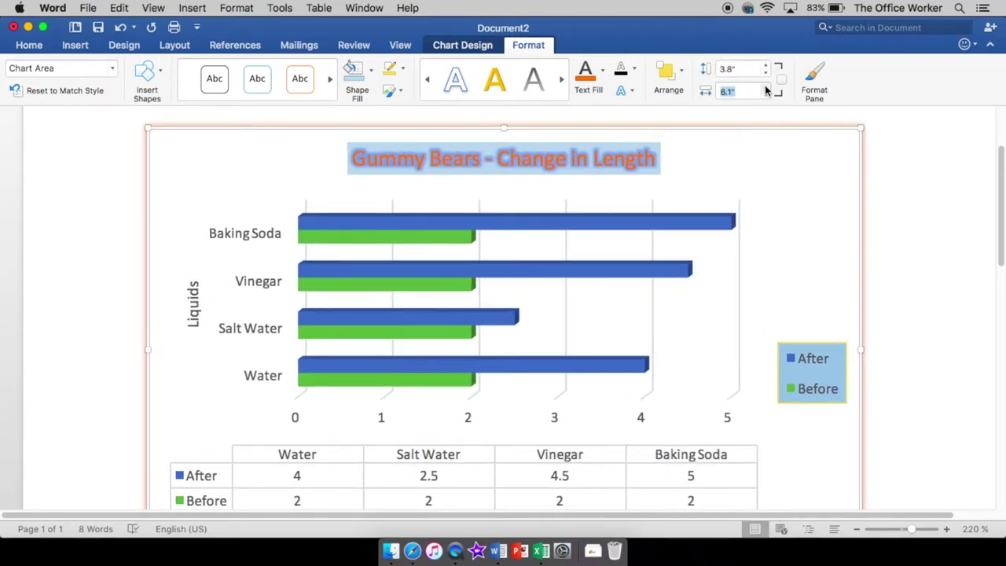
left_click(766, 88)
left_click(766, 88)
Drag the chart's corner to resize it to 3.5" × 5.72", then click below the table
scroll(797, 202, "down", 3)
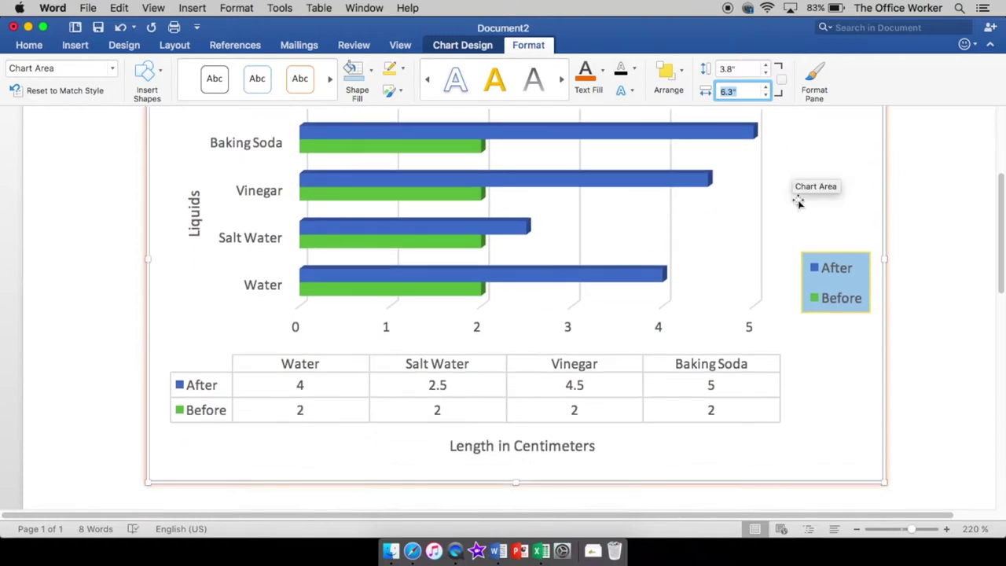
scroll(798, 202, "up", 5)
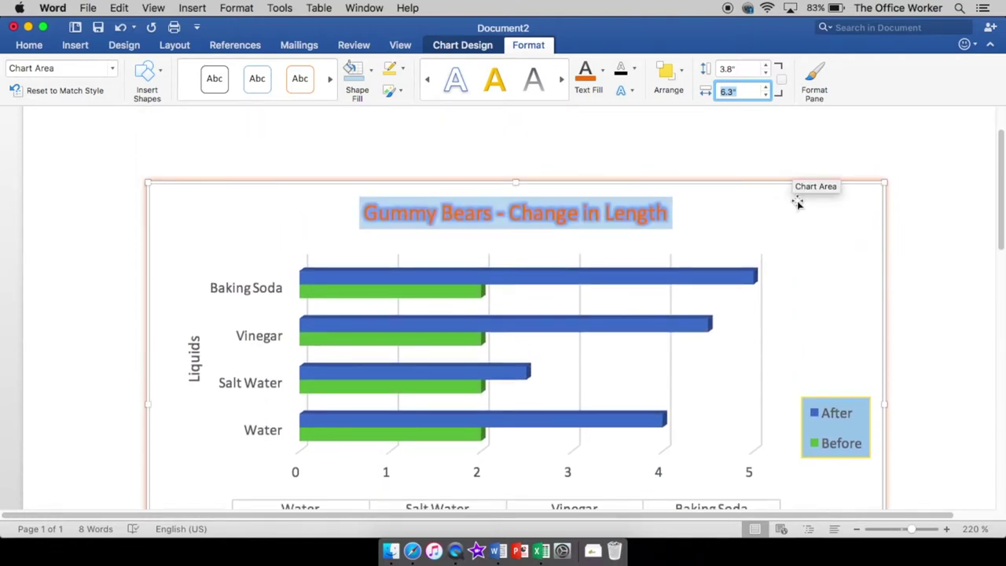
scroll(798, 202, "down", 1)
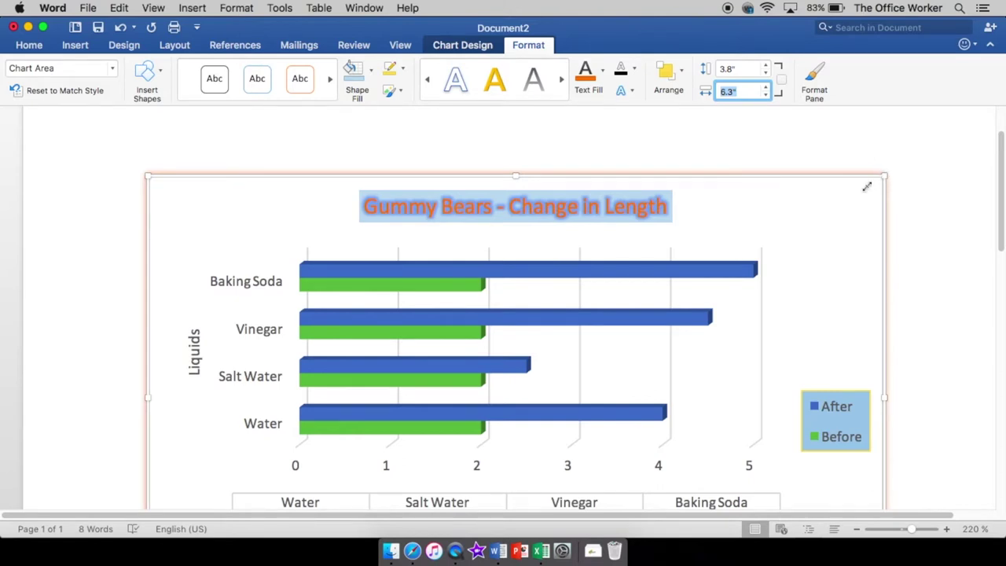
left_click_drag(866, 186, 812, 216)
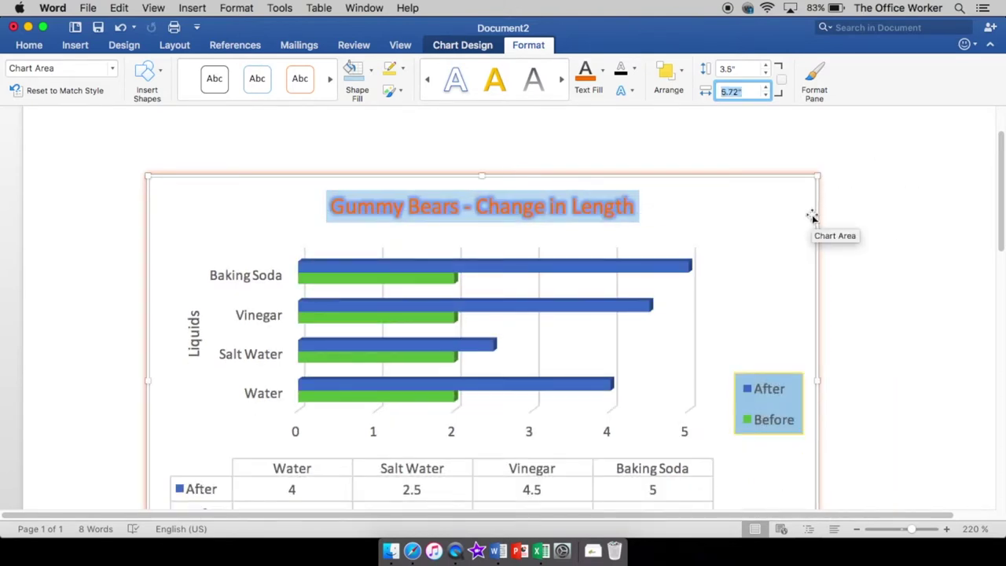
scroll(812, 217, "down", 4)
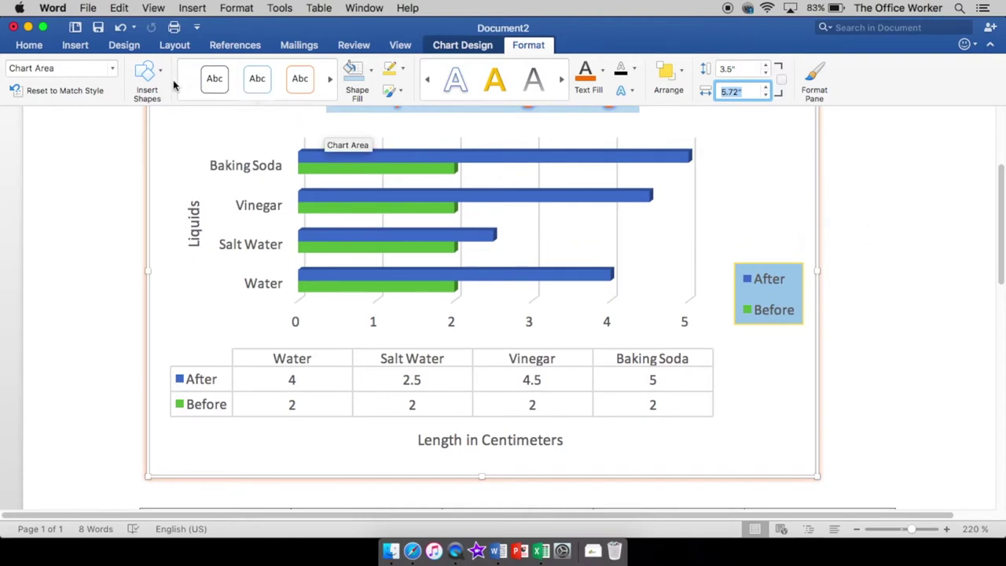
left_click(488, 45)
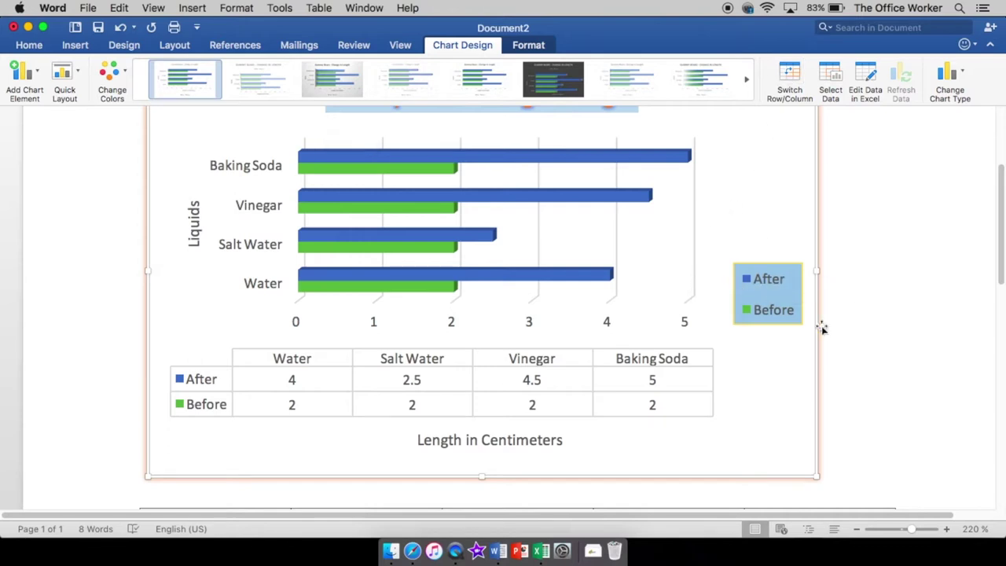
scroll(846, 385, "down", 10)
left_click(522, 380)
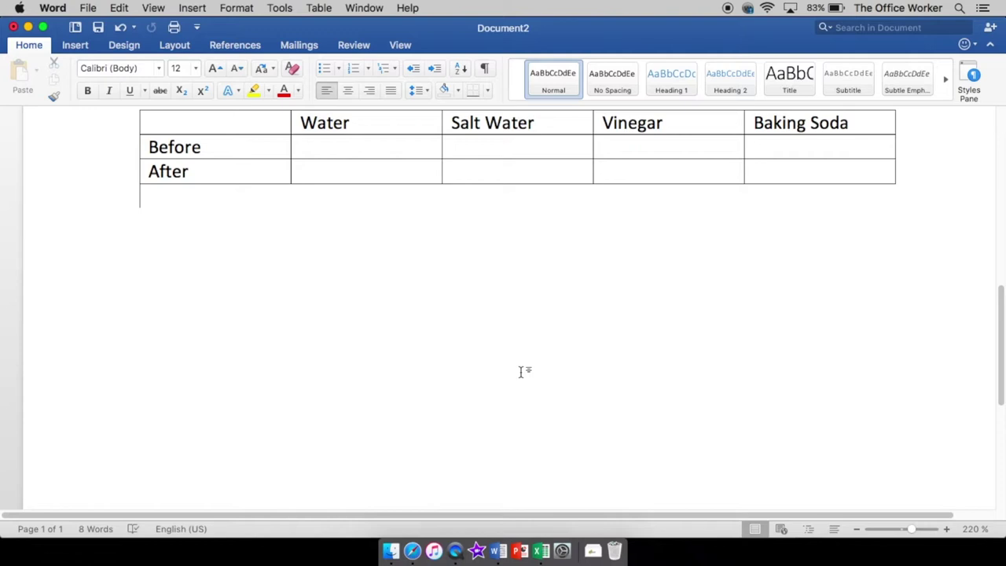
Add a blank line and a page break below the table to start page two
key("Return")
key("super+Return")
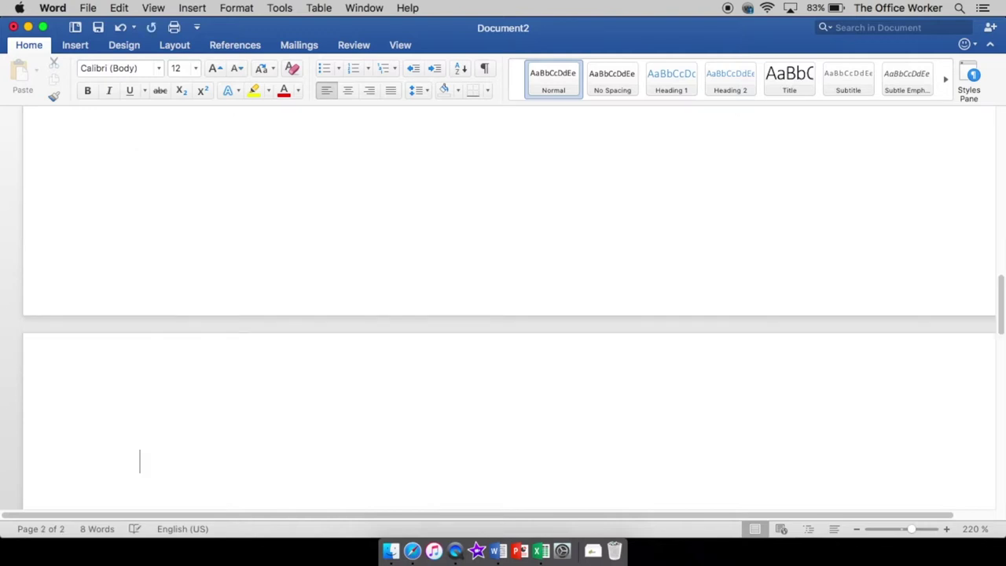
scroll(514, 374, "down", 3)
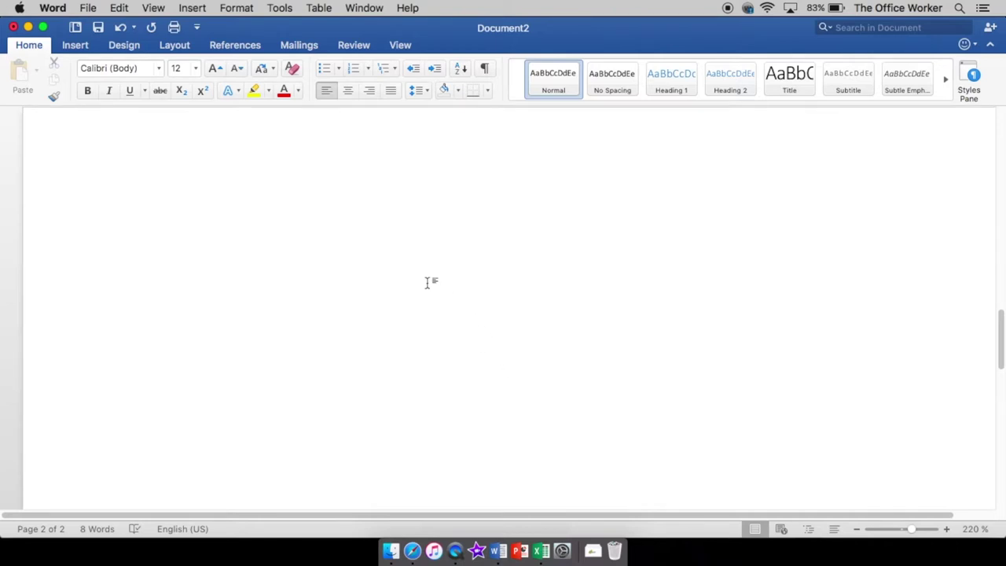
Open Insert > Chart and browse to the Pie chart types
left_click(76, 46)
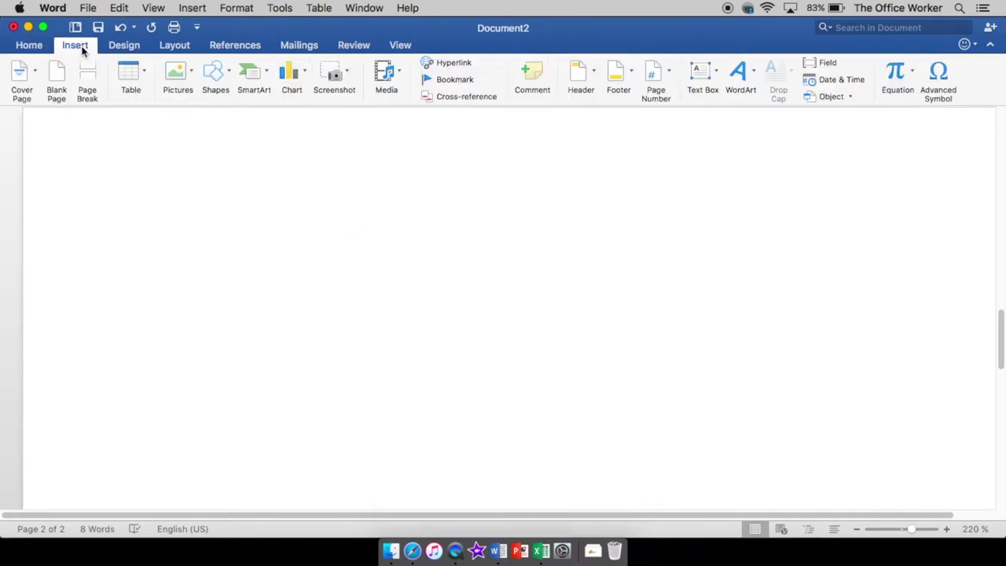
left_click(297, 81)
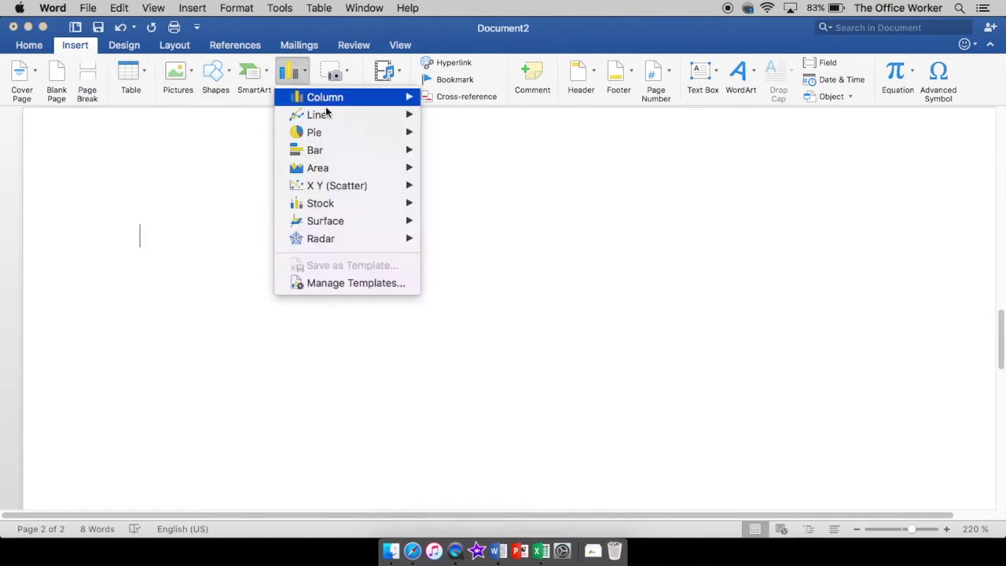
mouse_move(331, 133)
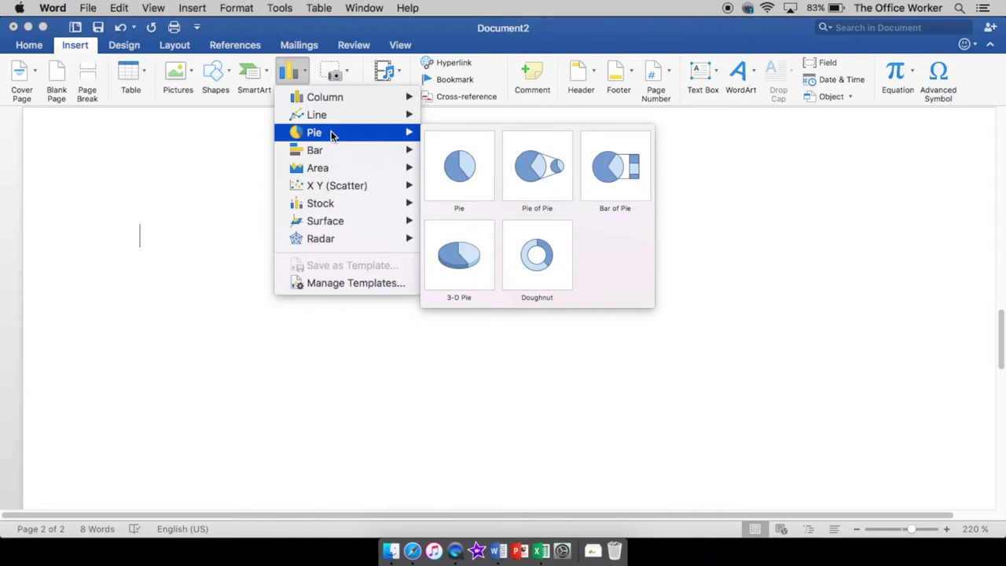
mouse_move(334, 102)
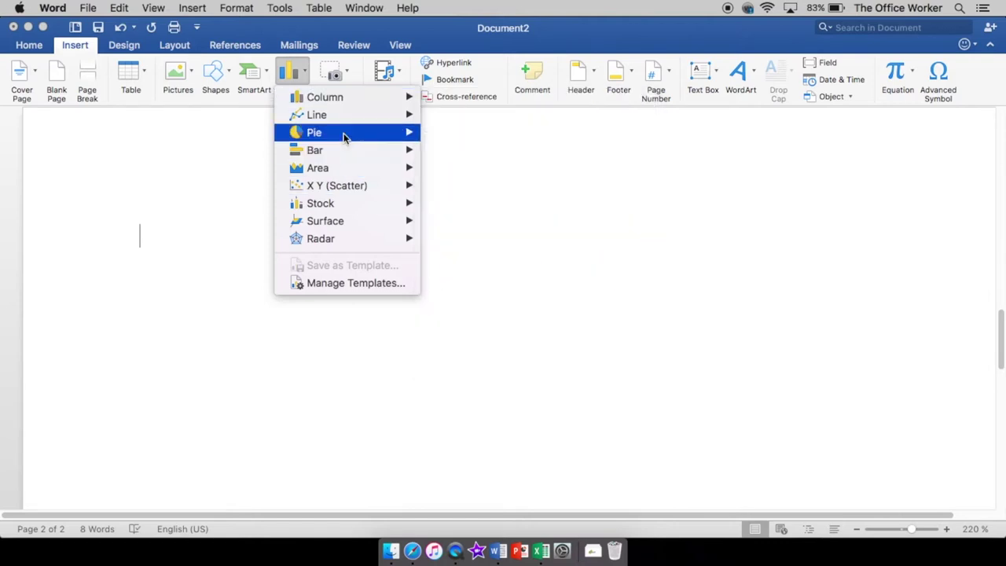
mouse_move(346, 133)
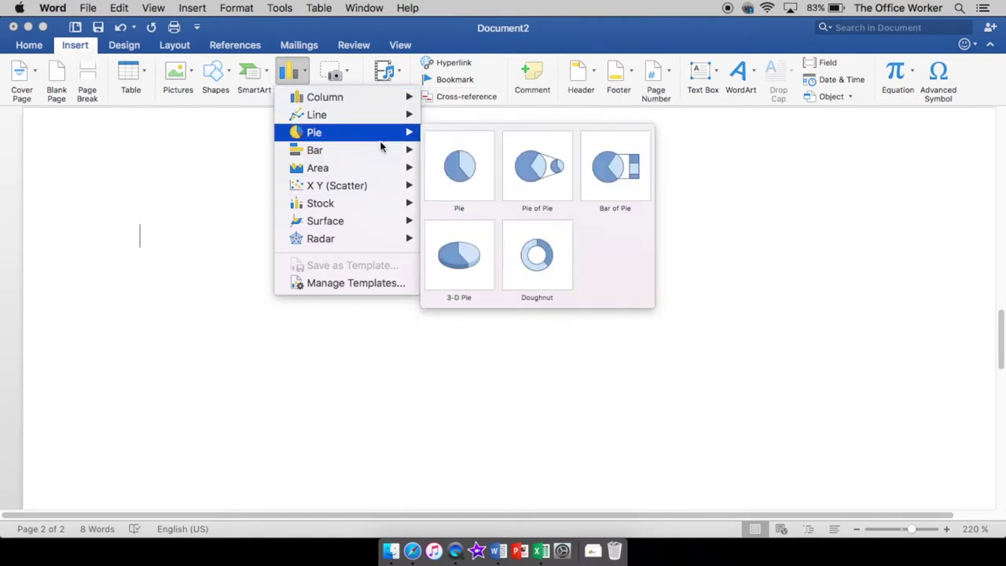
Insert a basic pie chart and zoom in on its Excel data sheet
left_click(464, 183)
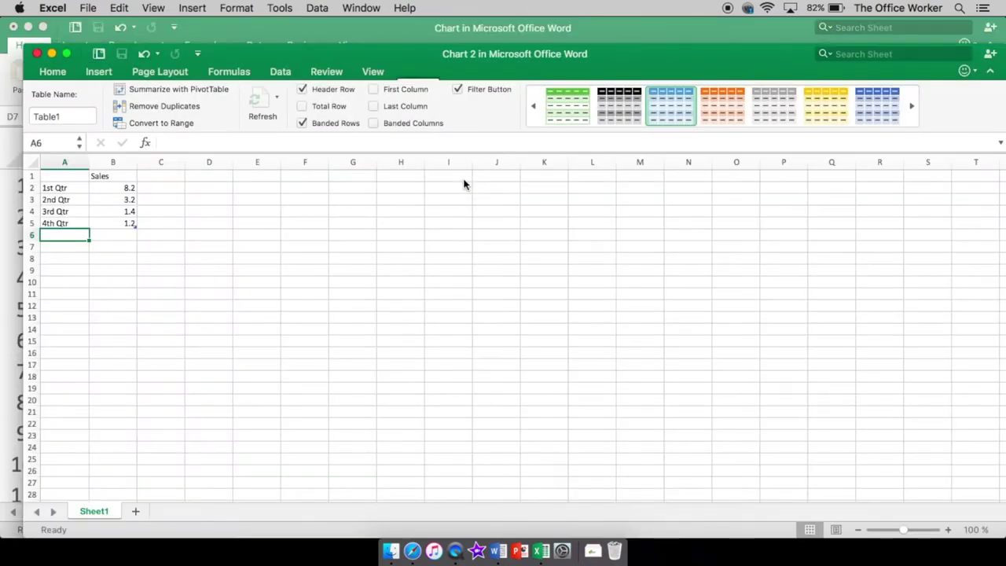
left_click(948, 532)
left_click(948, 532)
left_click(948, 532)
left_click(948, 532)
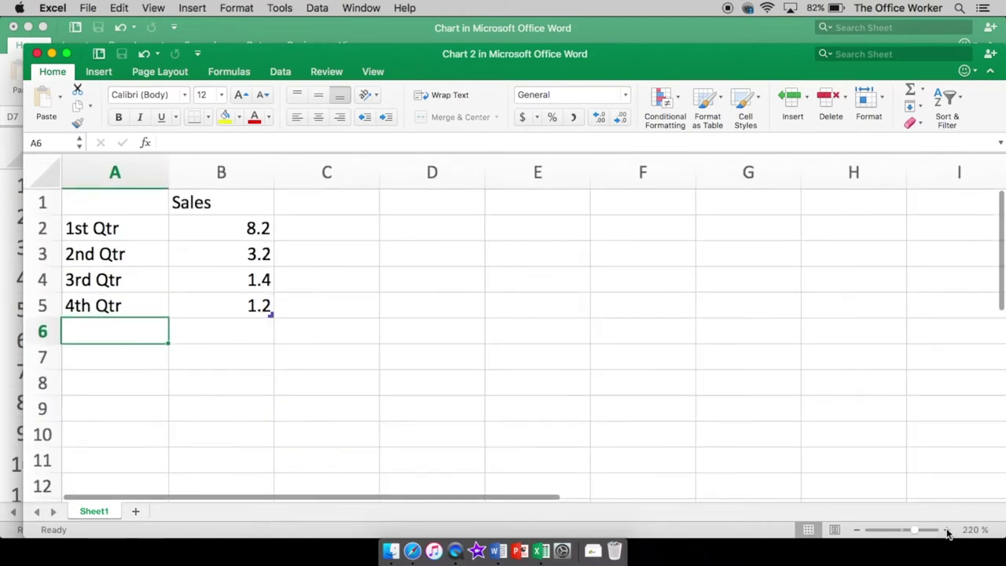
left_click(949, 532)
Rename the Sales series header in B1 to the student's name
left_click(212, 210)
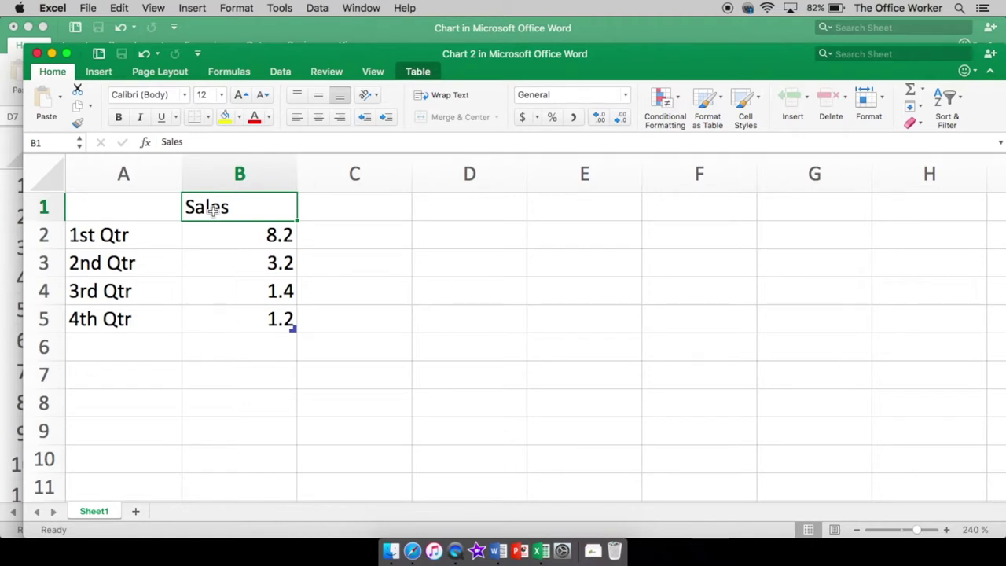
double_click(212, 210)
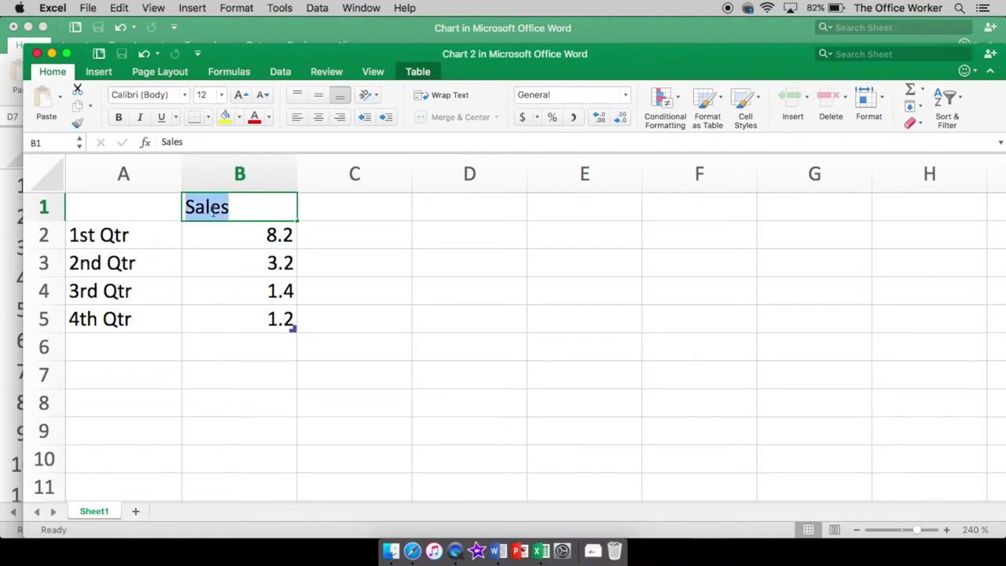
type("Rosa")
key("Return")
key("Left")
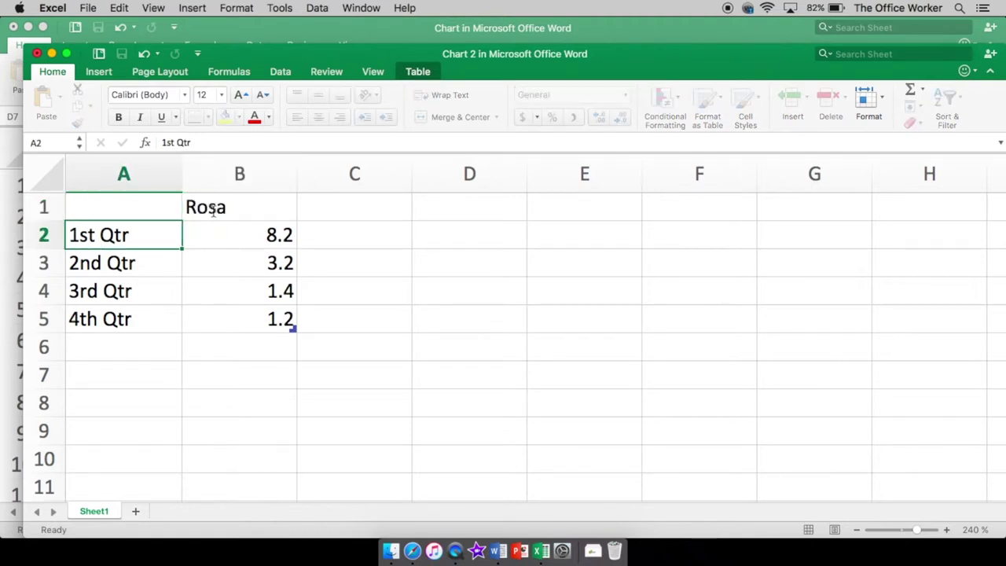
key("Down")
key("Down")
key("Down")
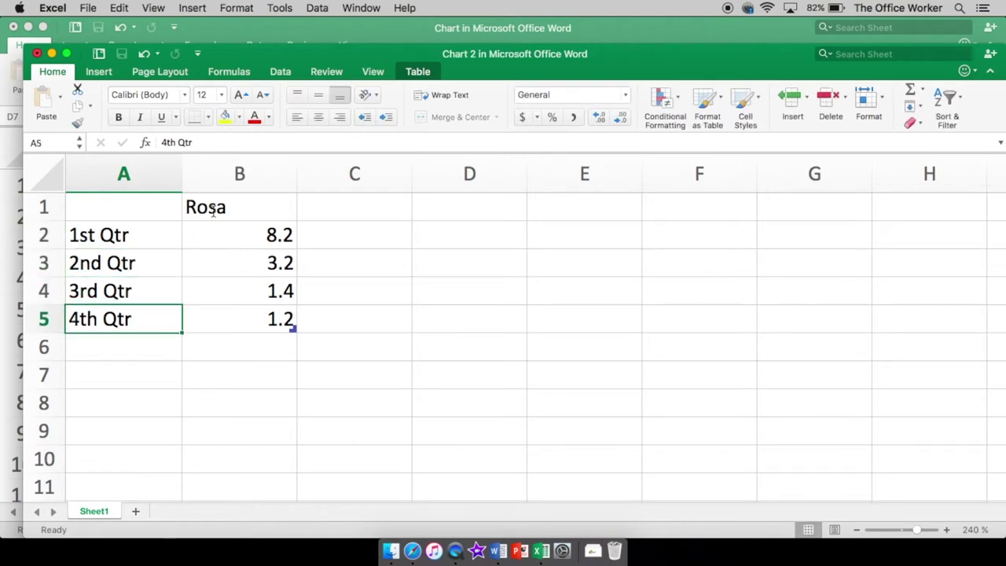
key("Right")
key("Up")
key("Up")
key("Up")
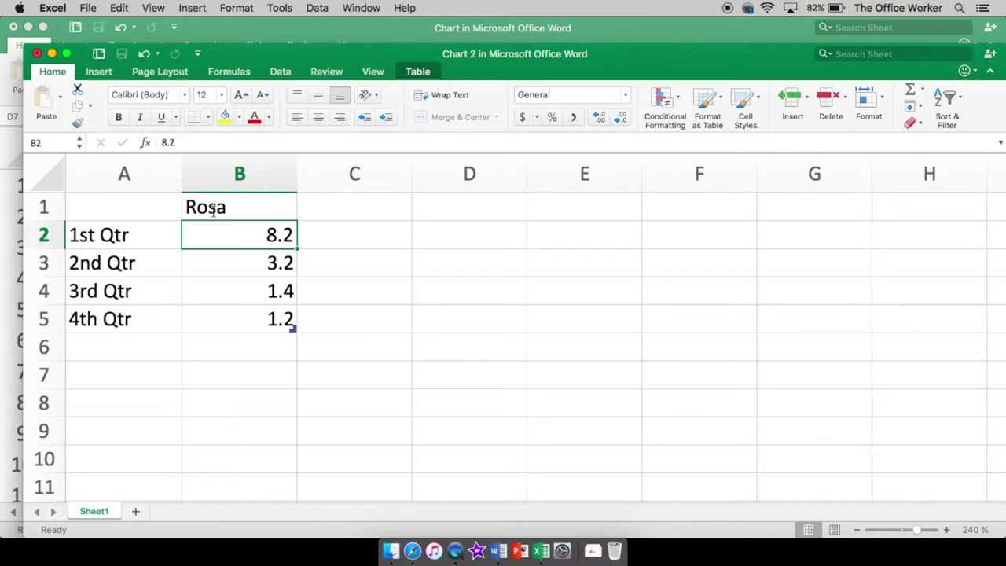
Enter 65, 80, 88 and 95 as the 1st–4th Qtr values in B2:B5
type("65")
key("Return")
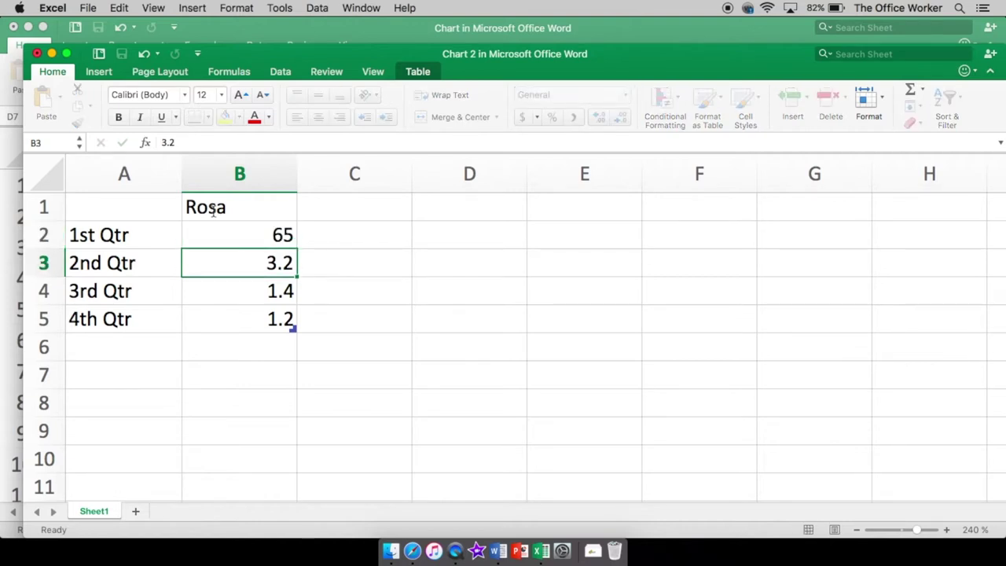
type("80")
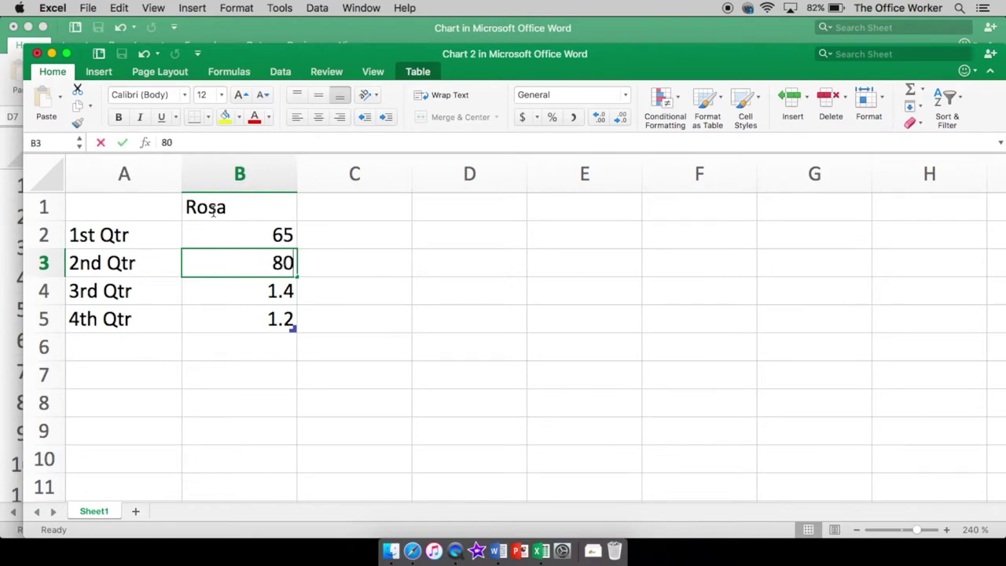
key("Return")
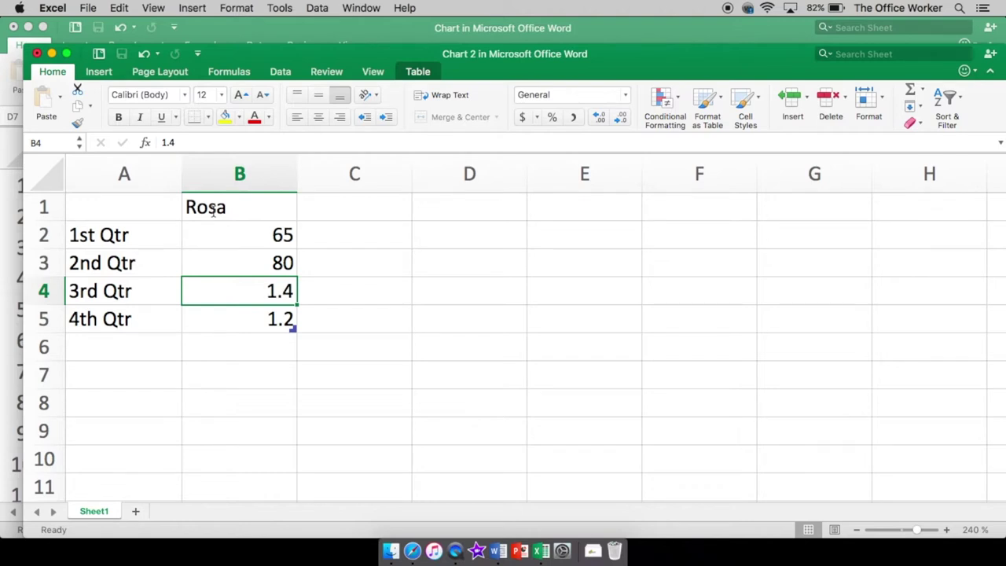
type("88")
key("Return")
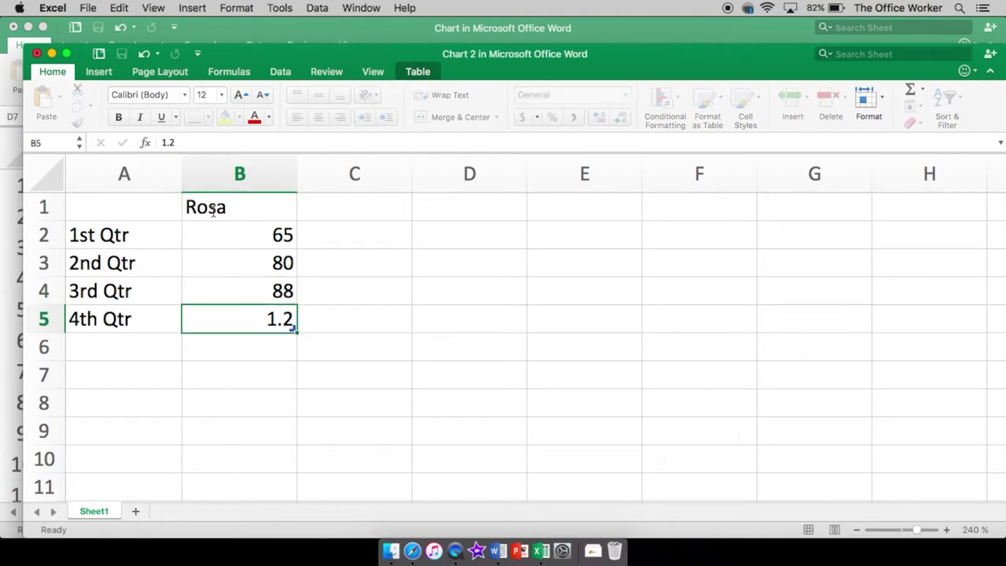
type("95")
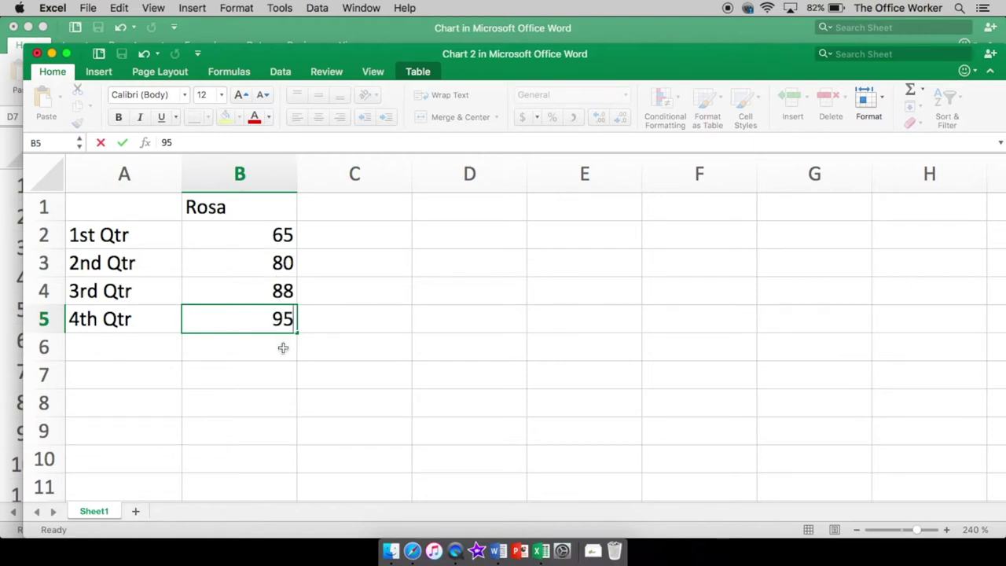
key("Return")
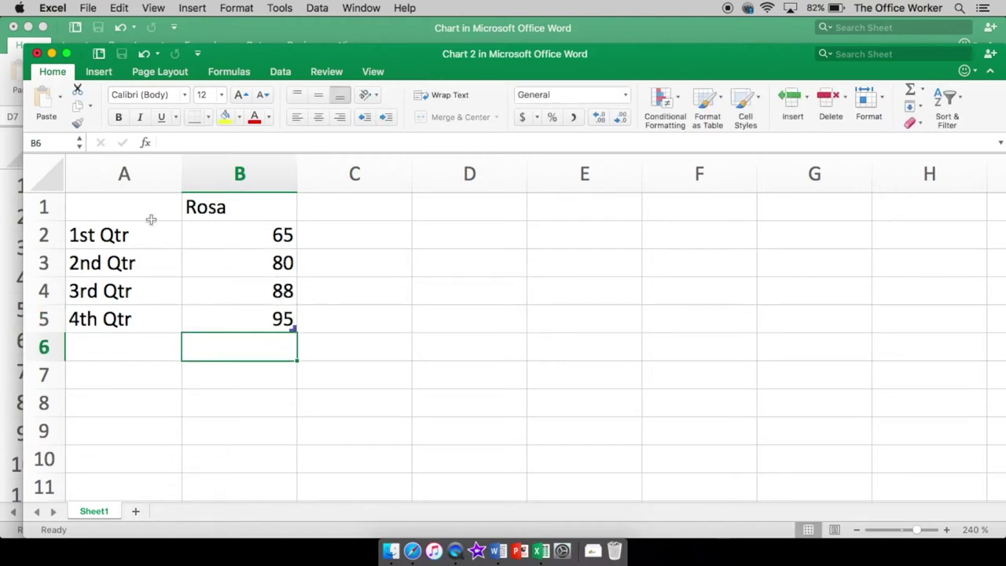
Zoom out and apply the fourth Colorful palette (green, blue, yellow, dark green) to the pie
left_click(498, 552)
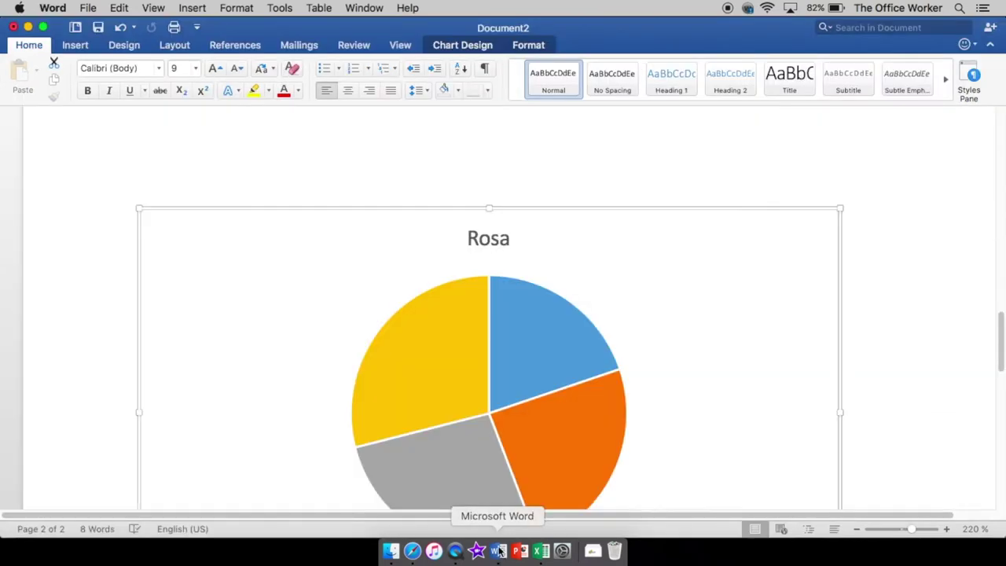
scroll(573, 470, "down", 4)
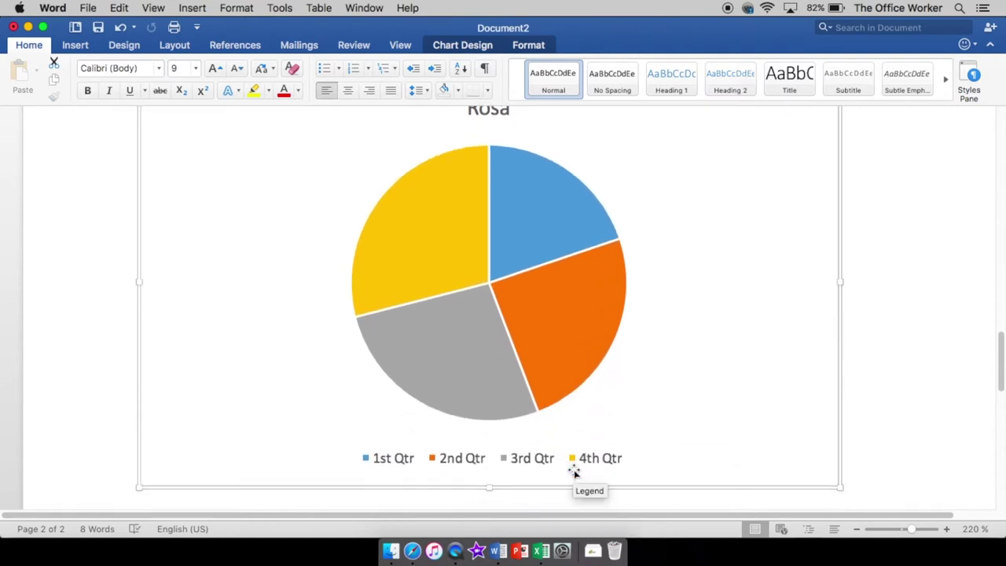
scroll(624, 448, "up", 1)
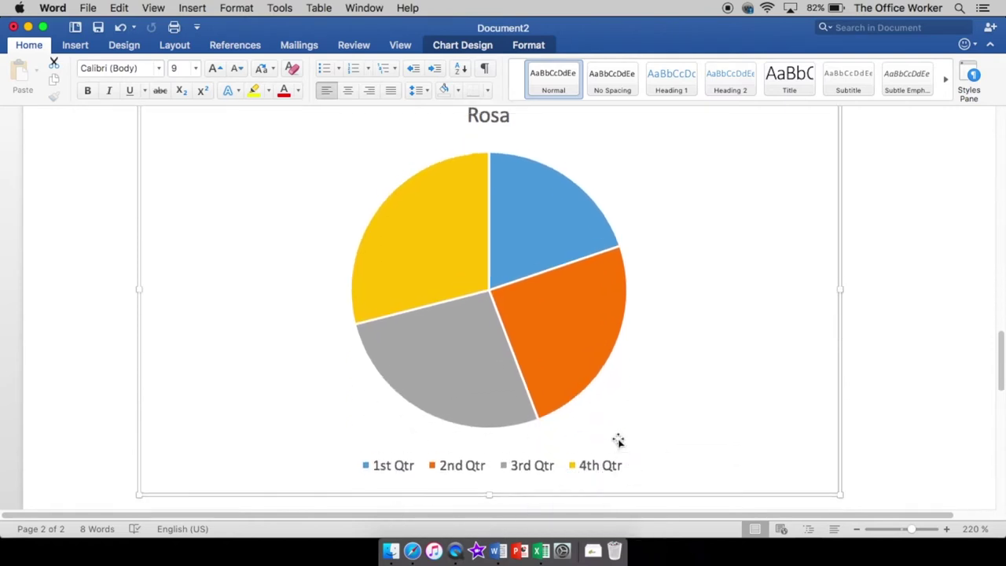
left_click(858, 530)
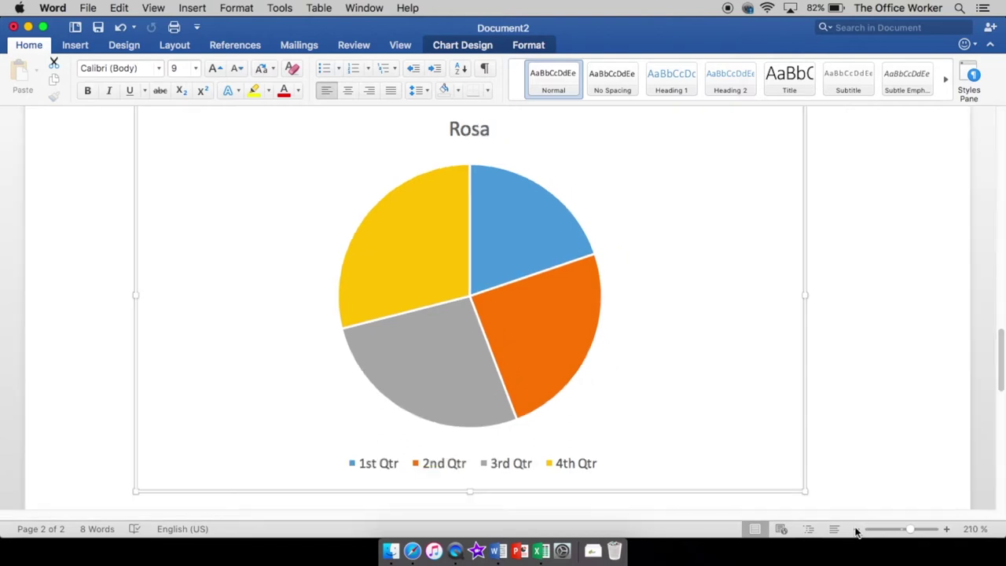
left_click(857, 530)
scroll(726, 457, "up", 1)
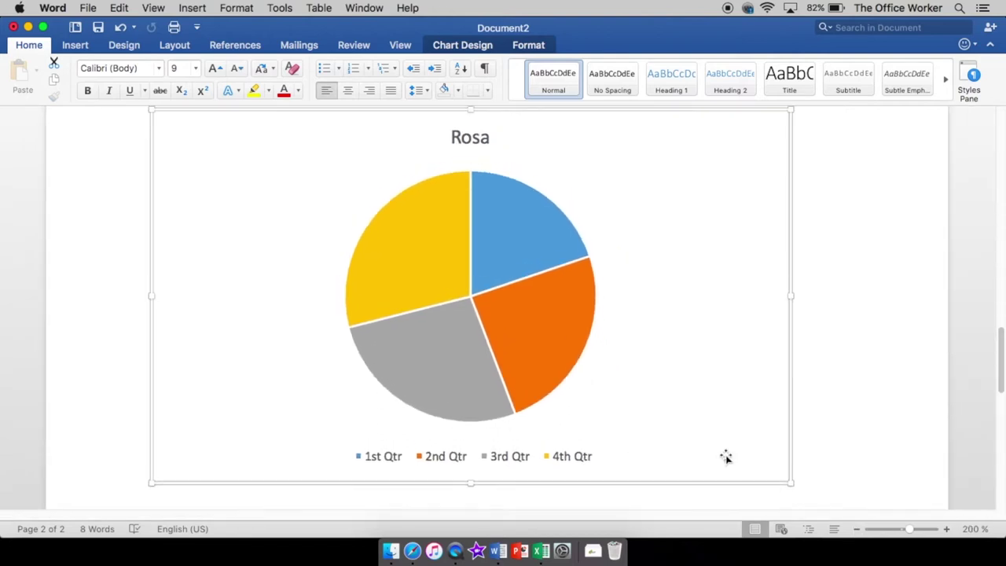
left_click(464, 45)
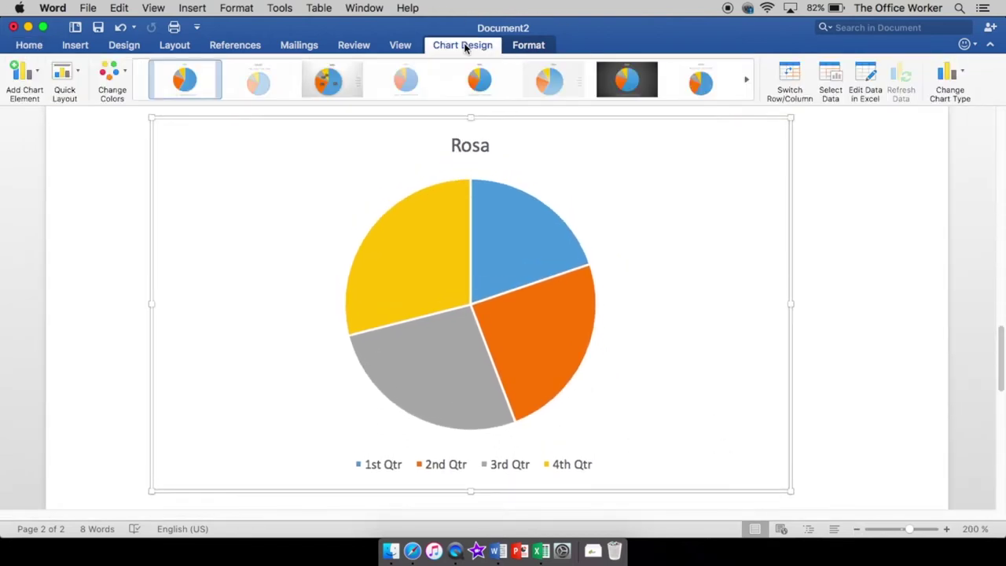
left_click(126, 74)
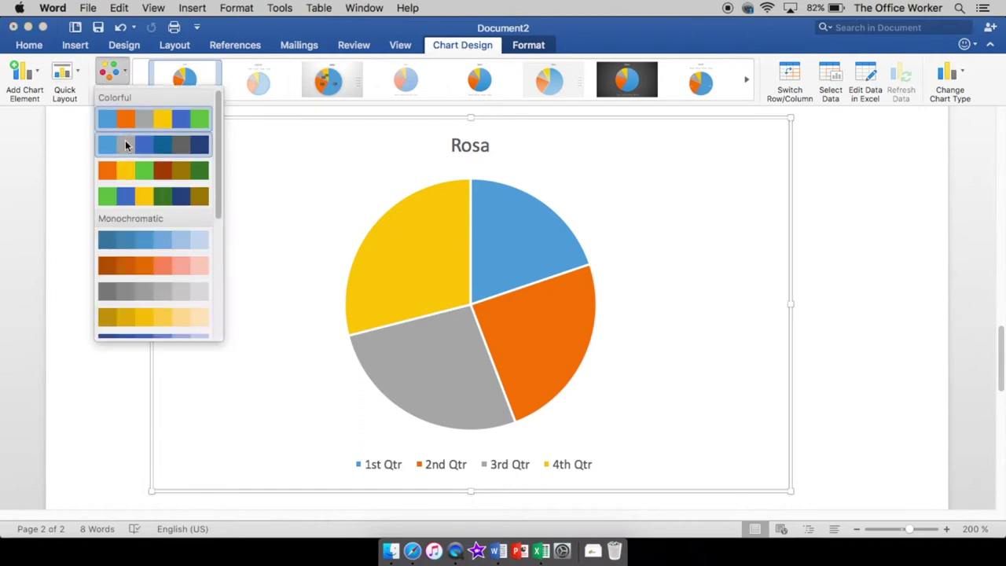
left_click(134, 197)
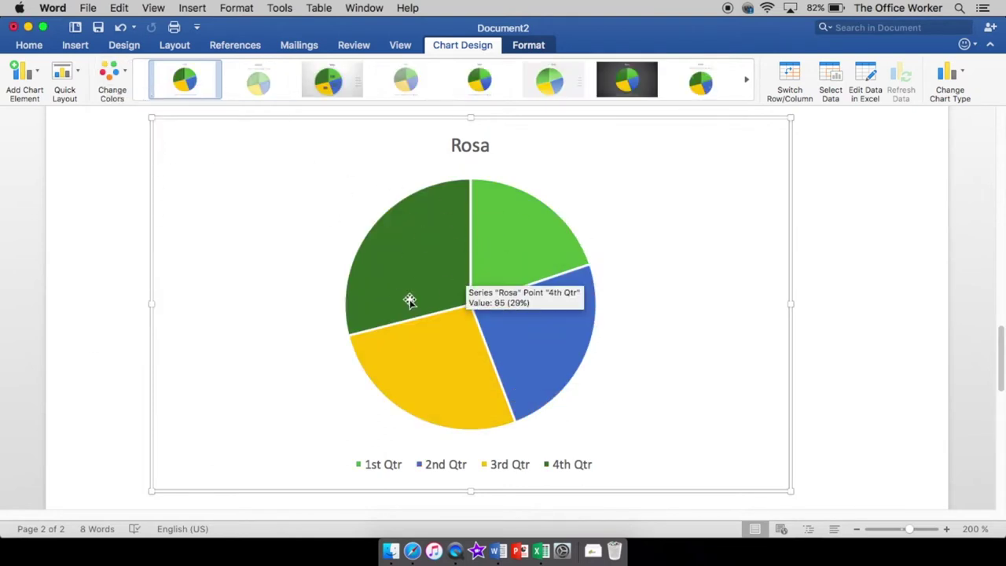
mouse_move(489, 260)
mouse_move(446, 261)
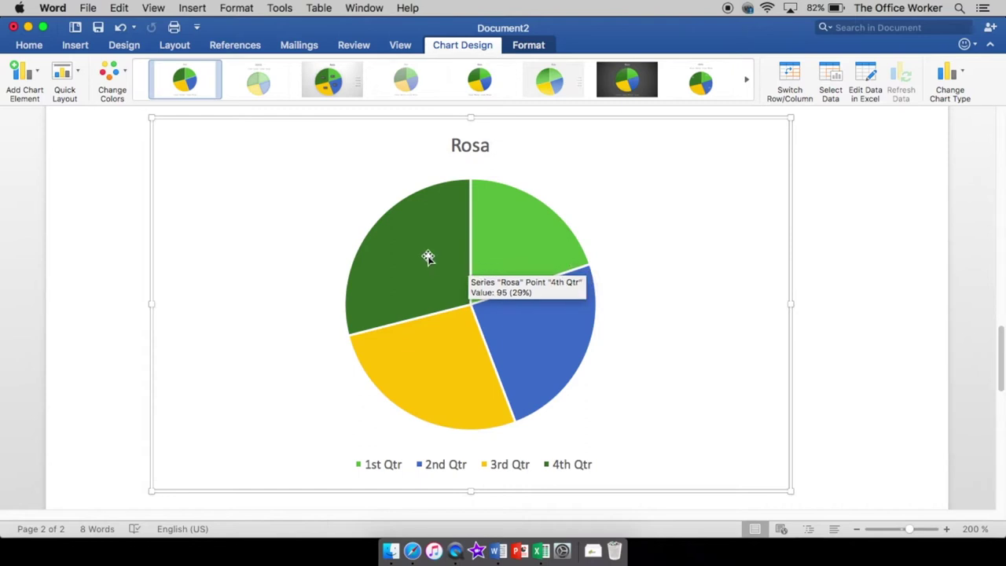
left_click(425, 254)
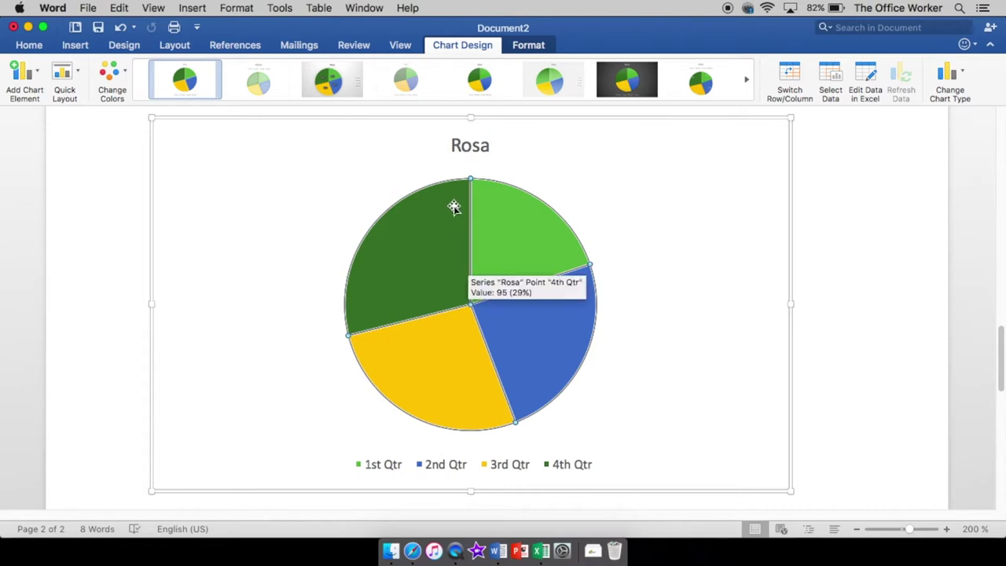
mouse_move(585, 270)
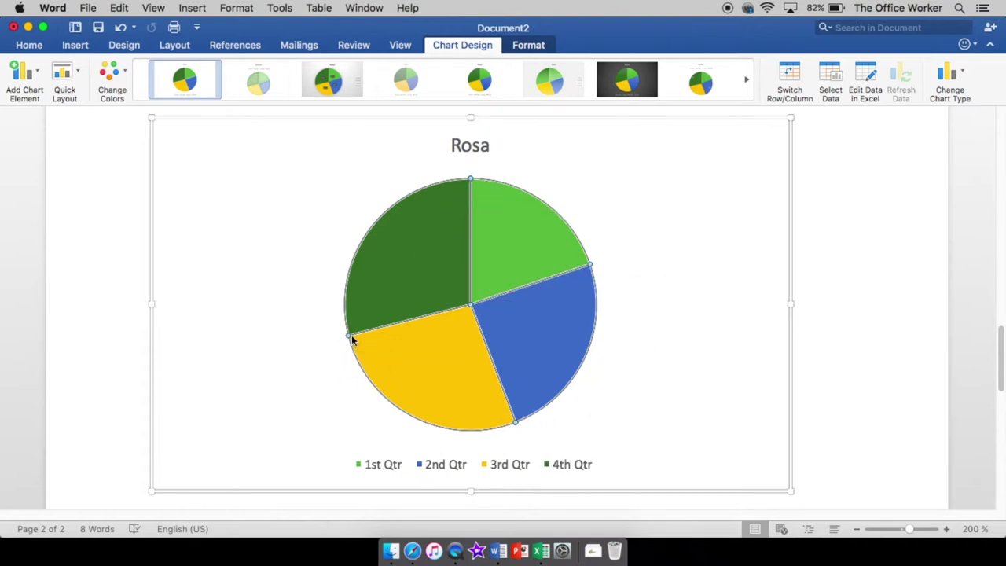
mouse_move(534, 238)
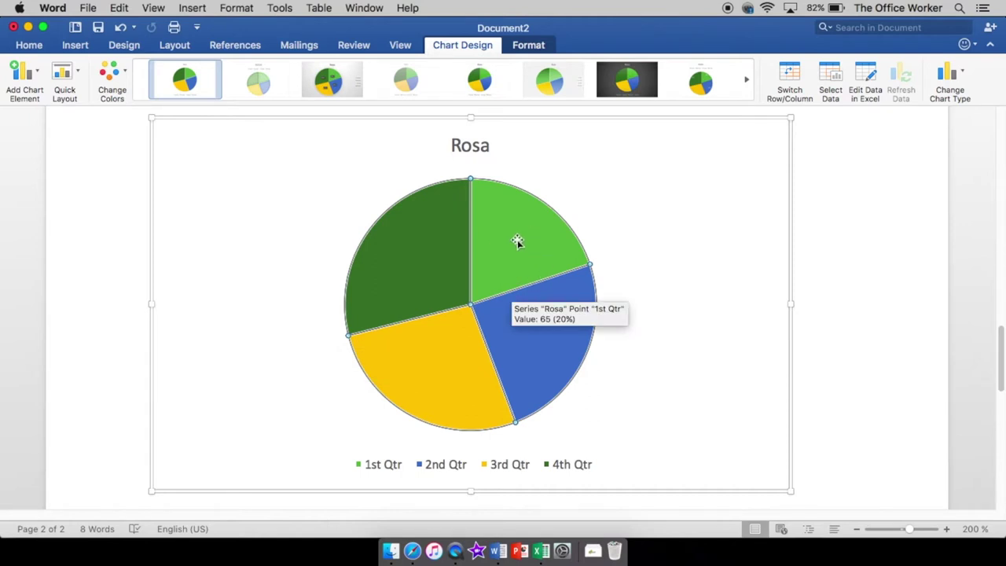
left_click(517, 241)
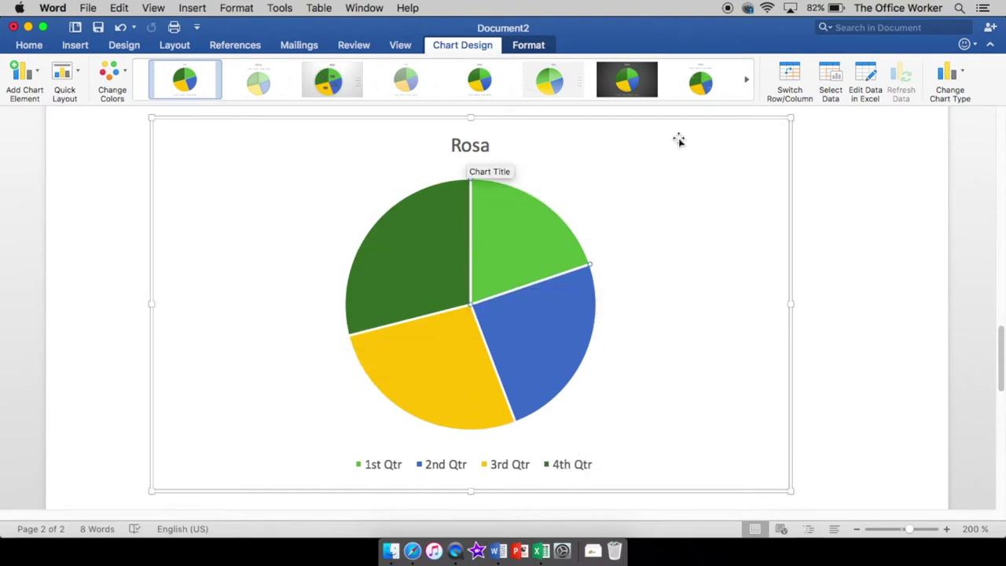
left_click(530, 46)
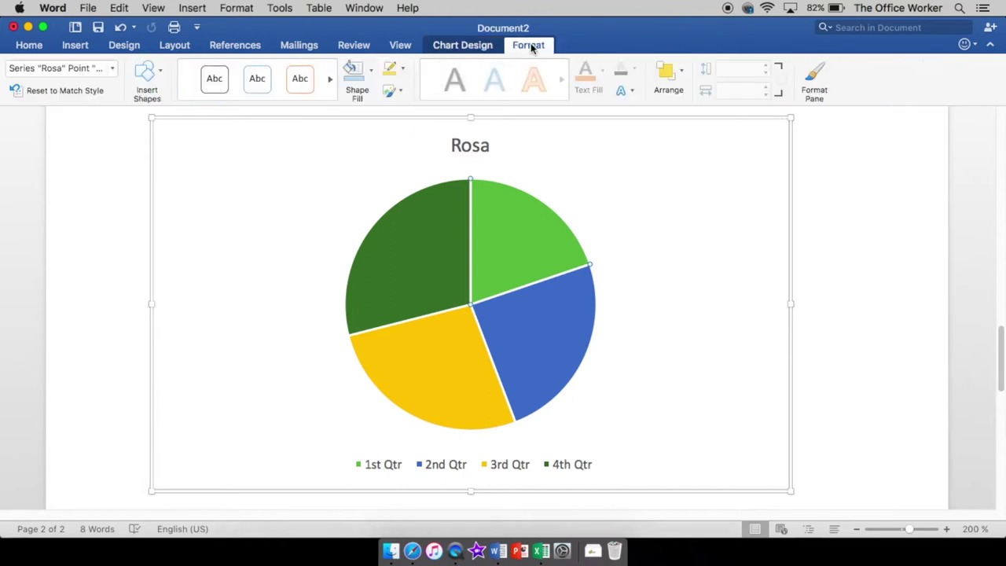
left_click(371, 70)
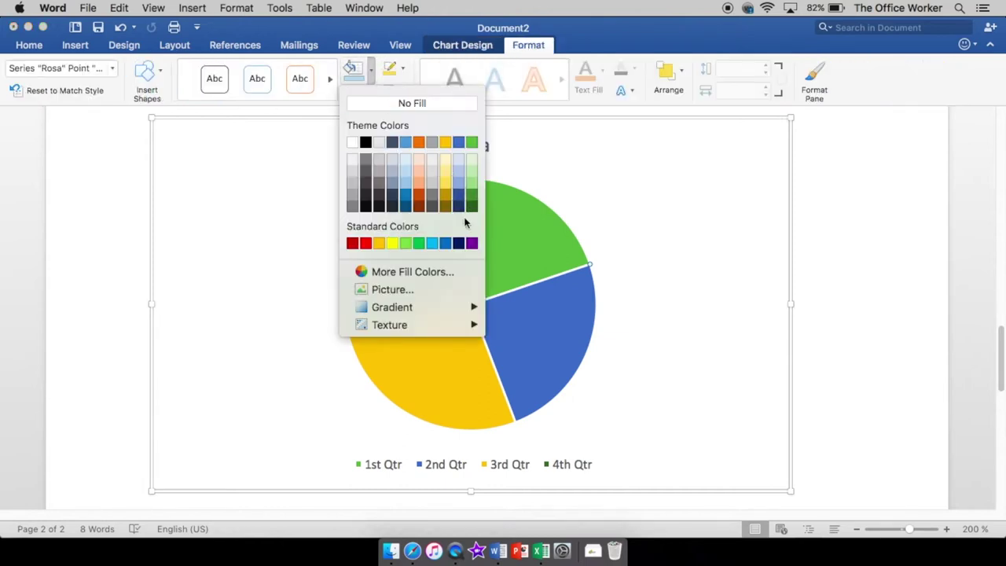
left_click(471, 243)
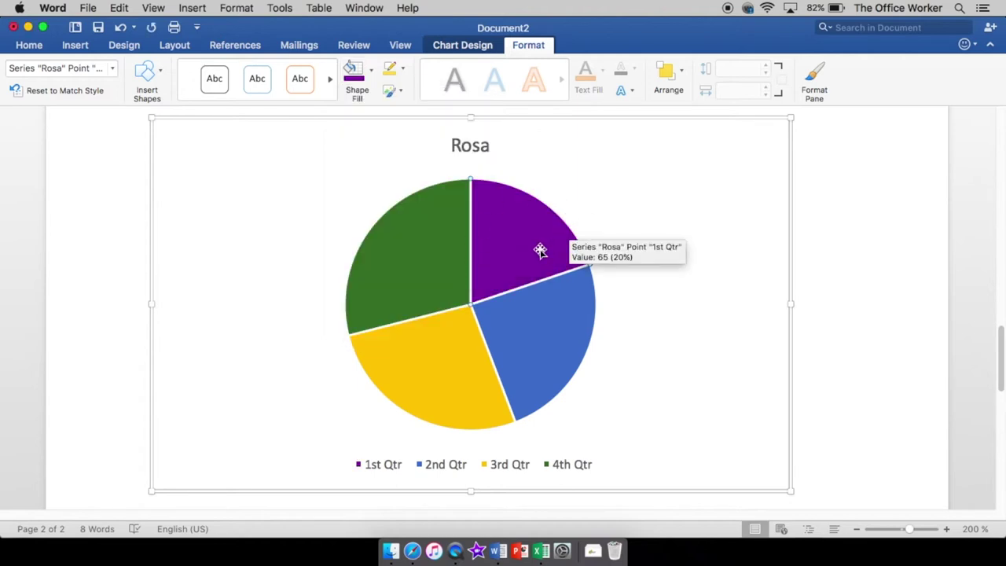
left_click(652, 179)
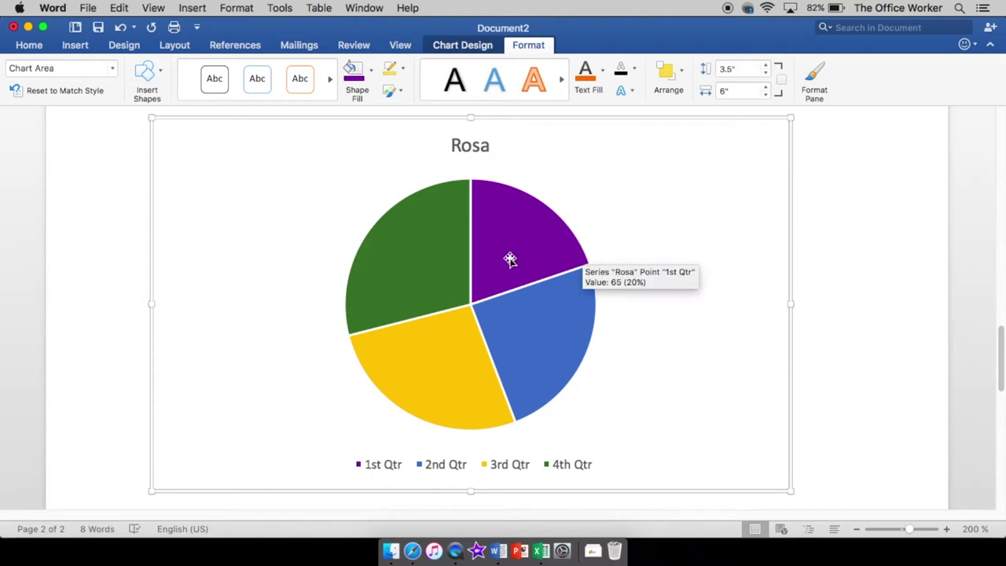
left_click(487, 268)
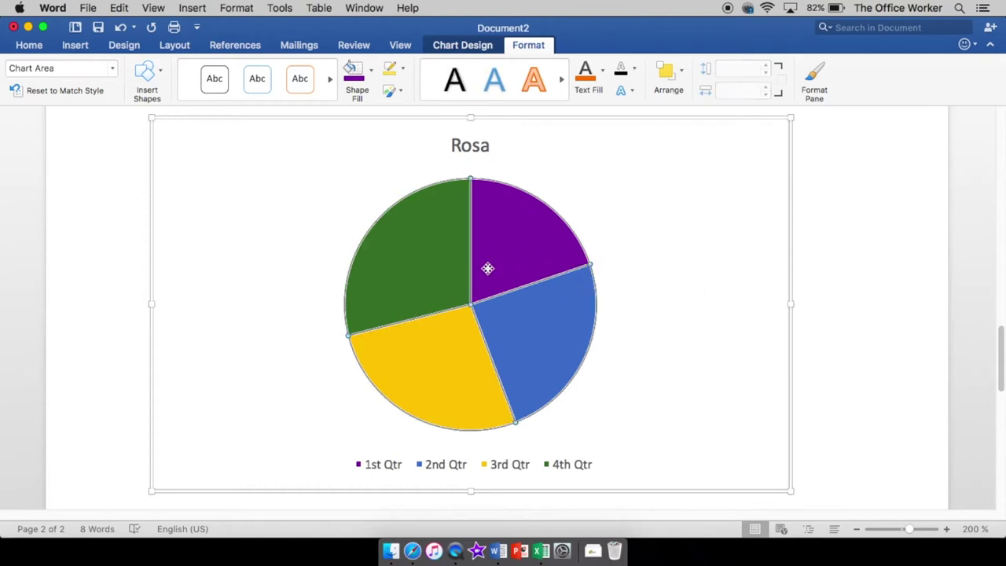
left_click(371, 70)
left_click(404, 201)
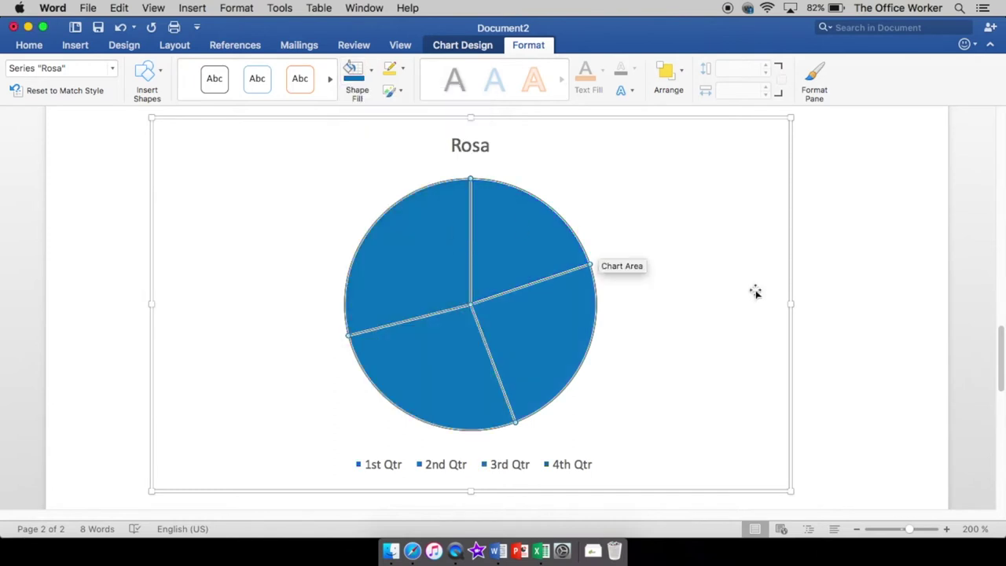
left_click(444, 235)
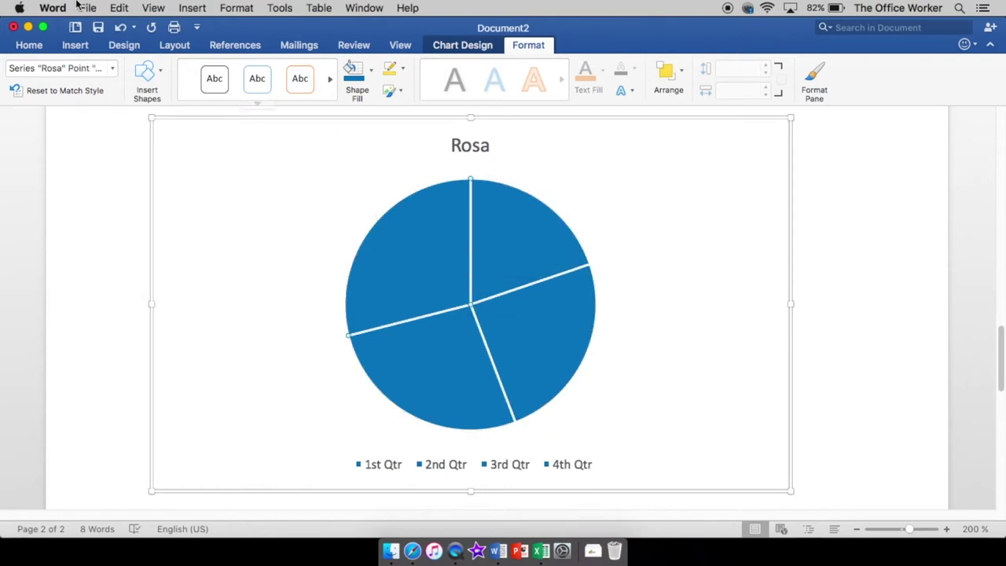
left_click(120, 27)
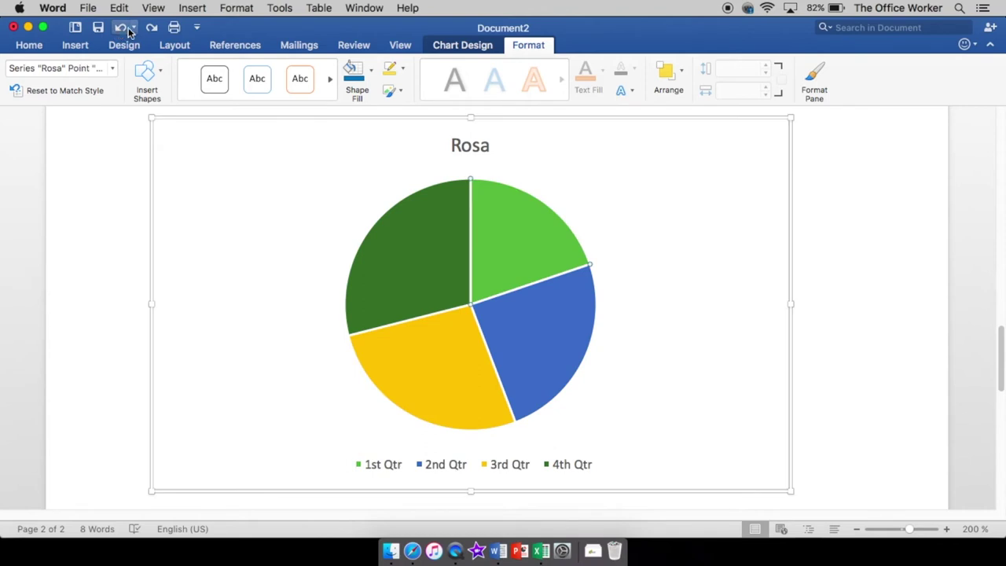
Select the 4th Qtr slice on its own and fill it purple
left_click(435, 225)
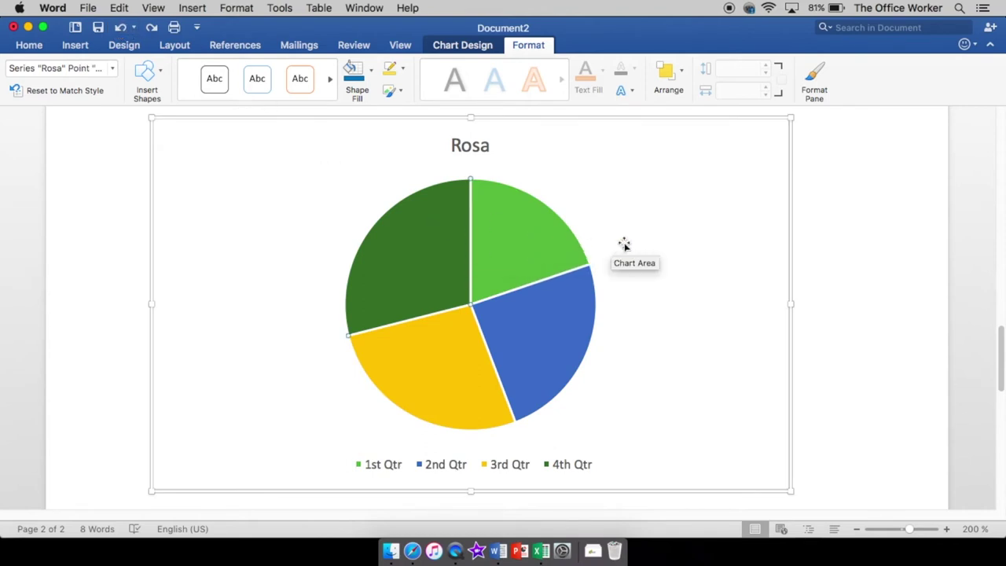
left_click(661, 238)
double_click(512, 252)
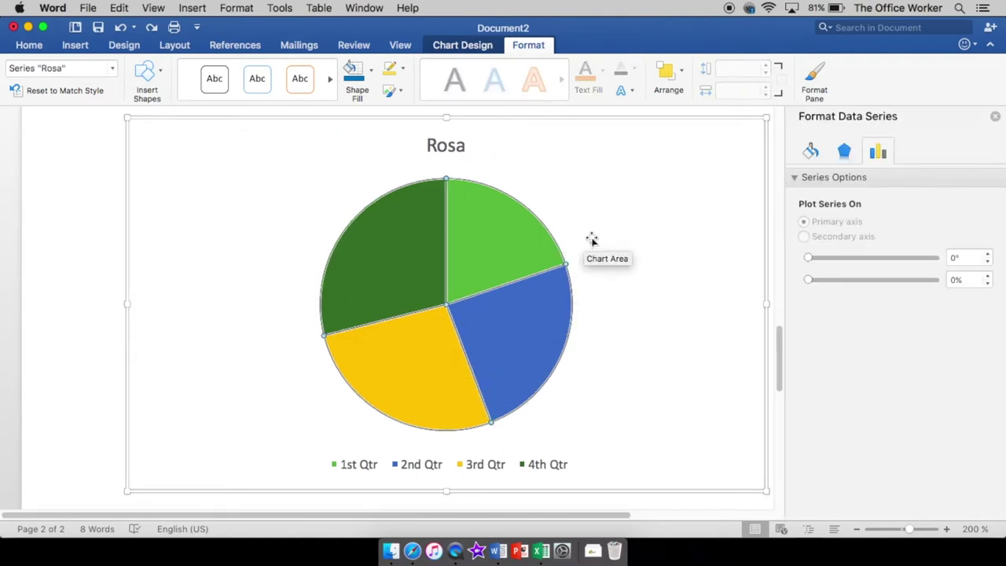
left_click(631, 195)
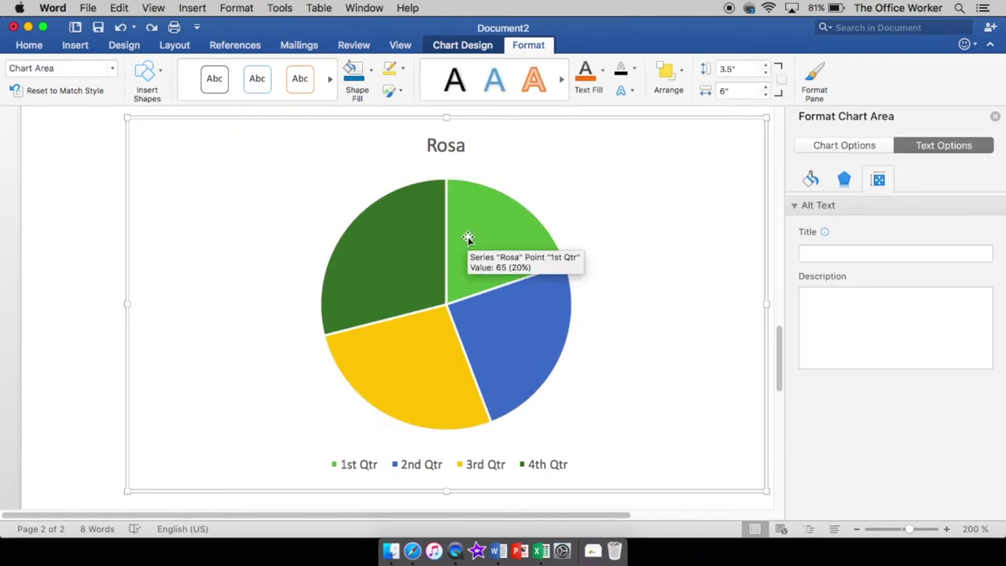
left_click(467, 238)
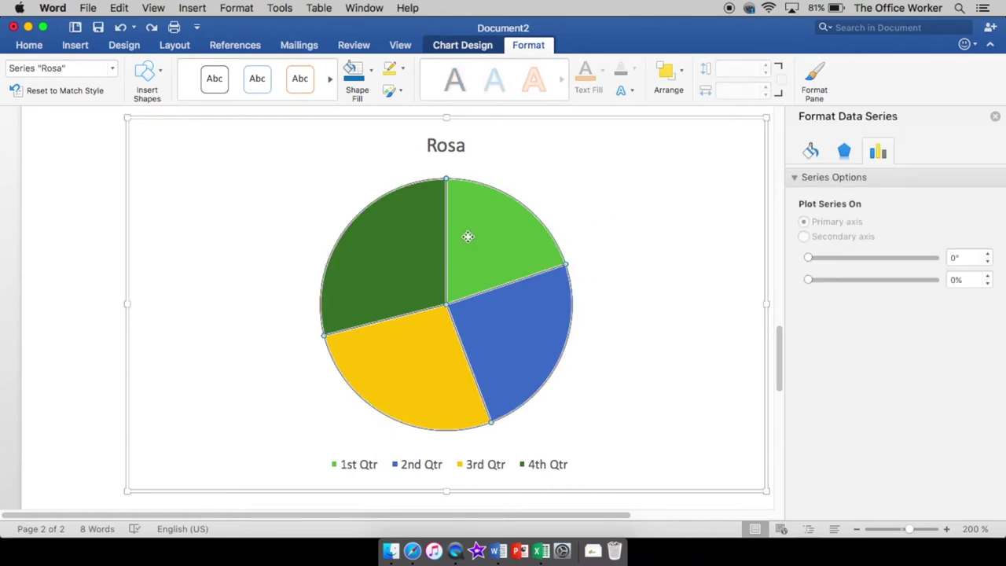
left_click(402, 241)
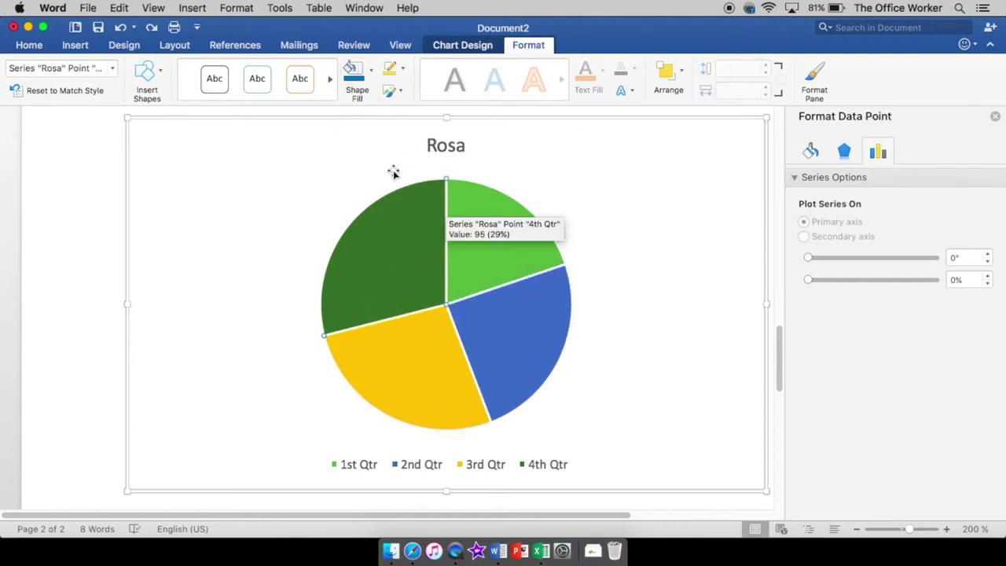
left_click(373, 70)
left_click(472, 242)
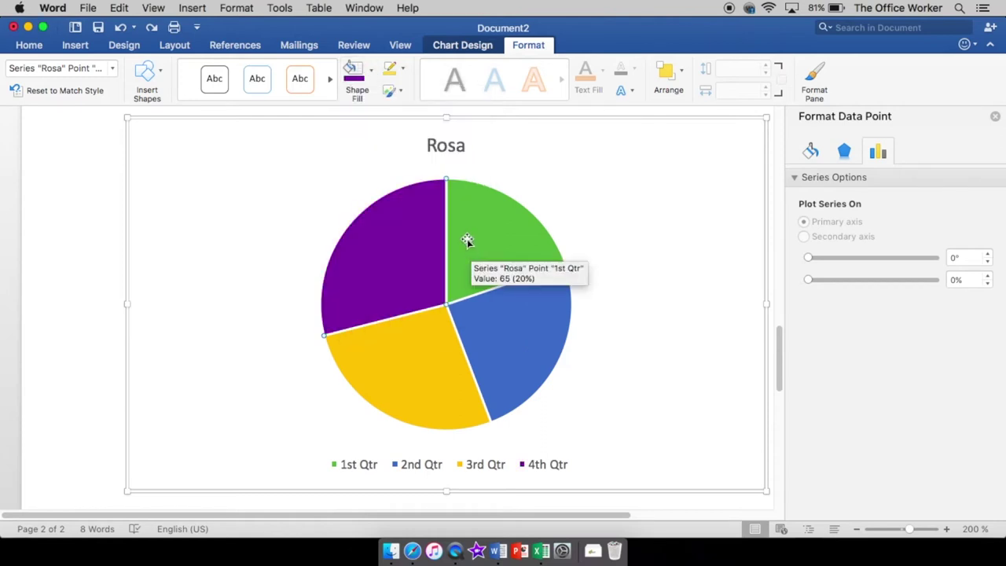
Fill the 1st Qtr slice light orange, the 2nd Qtr green and the 3rd Qtr red
left_click(481, 234)
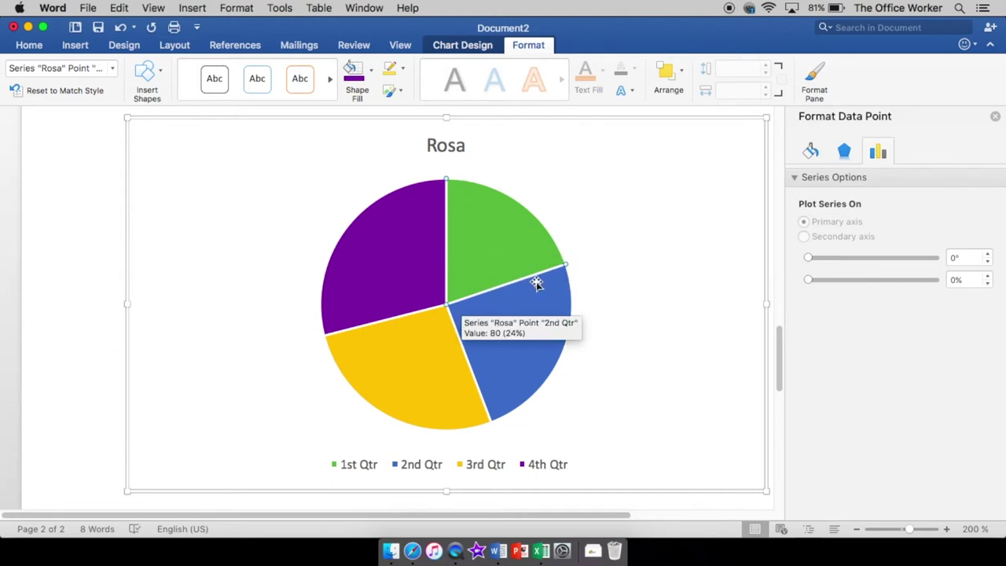
left_click(371, 69)
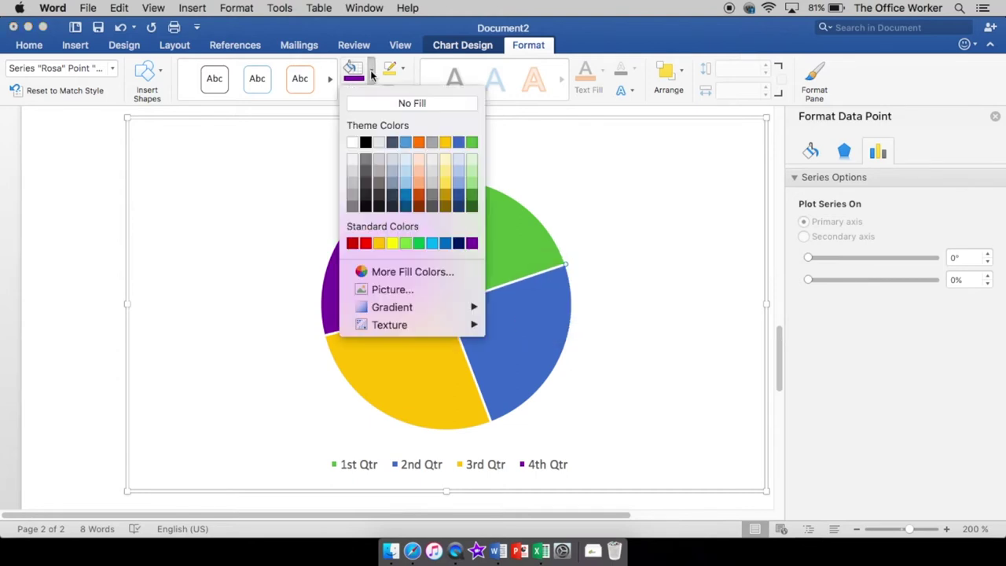
left_click(421, 181)
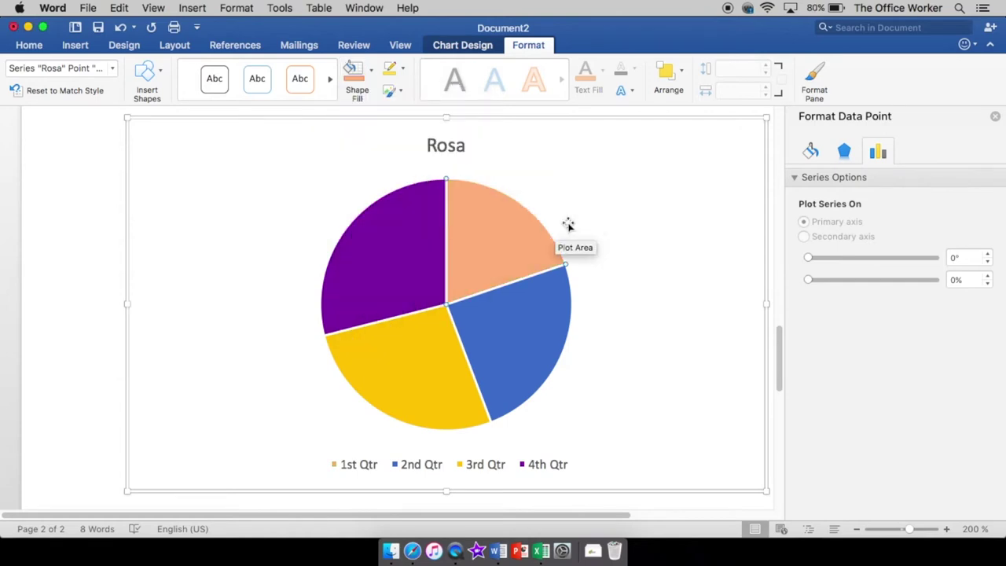
mouse_move(507, 256)
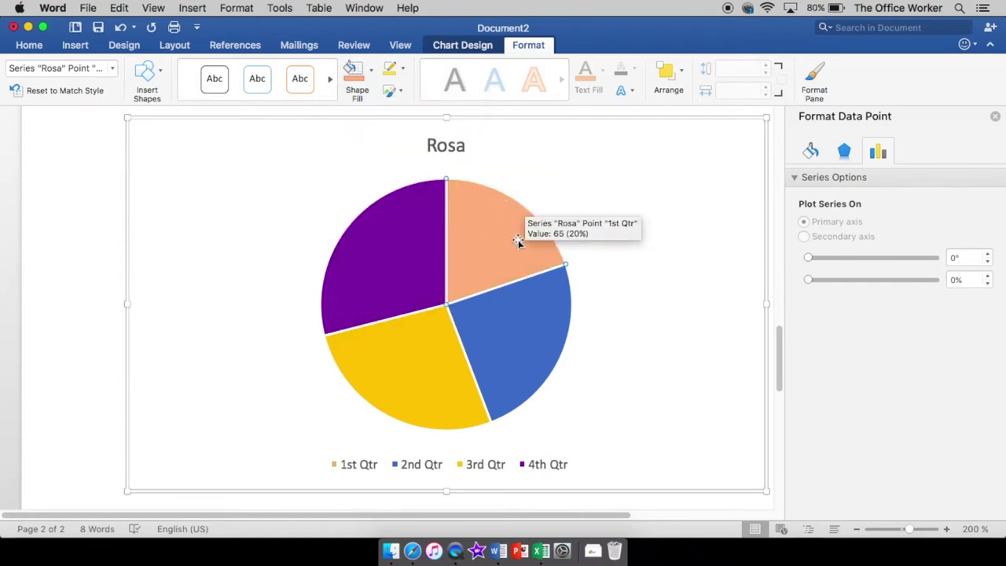
left_click(518, 349)
mouse_move(372, 218)
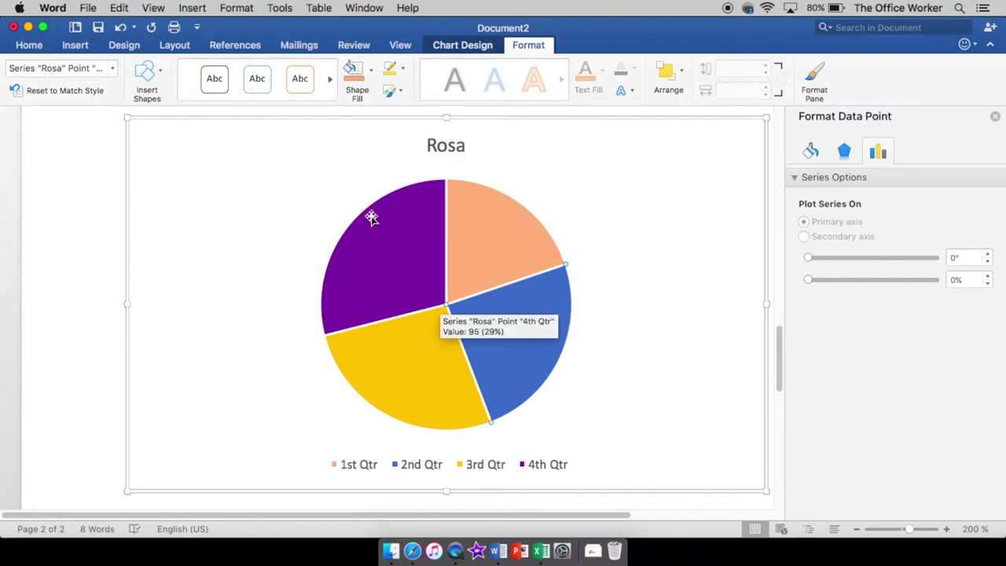
left_click(369, 77)
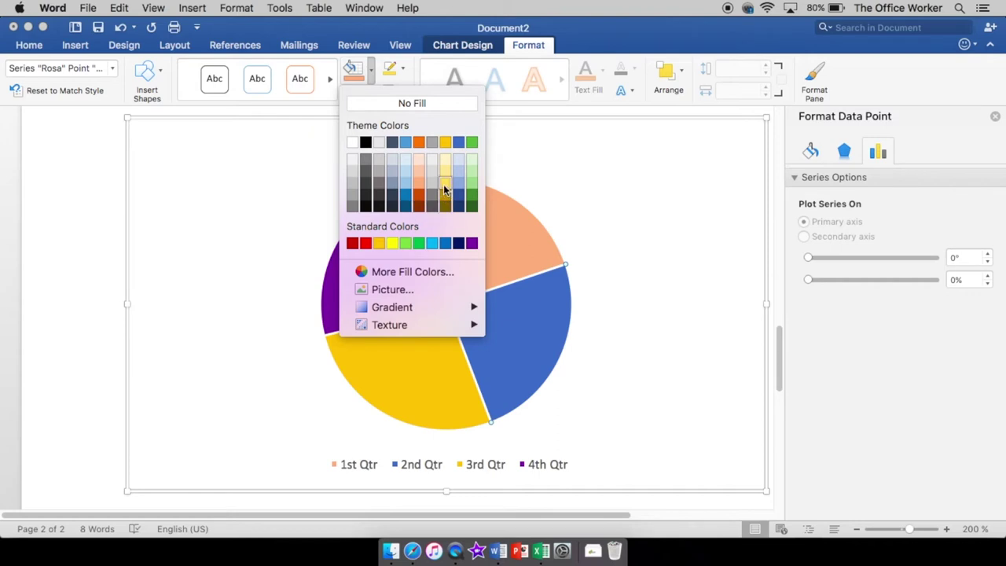
left_click(471, 199)
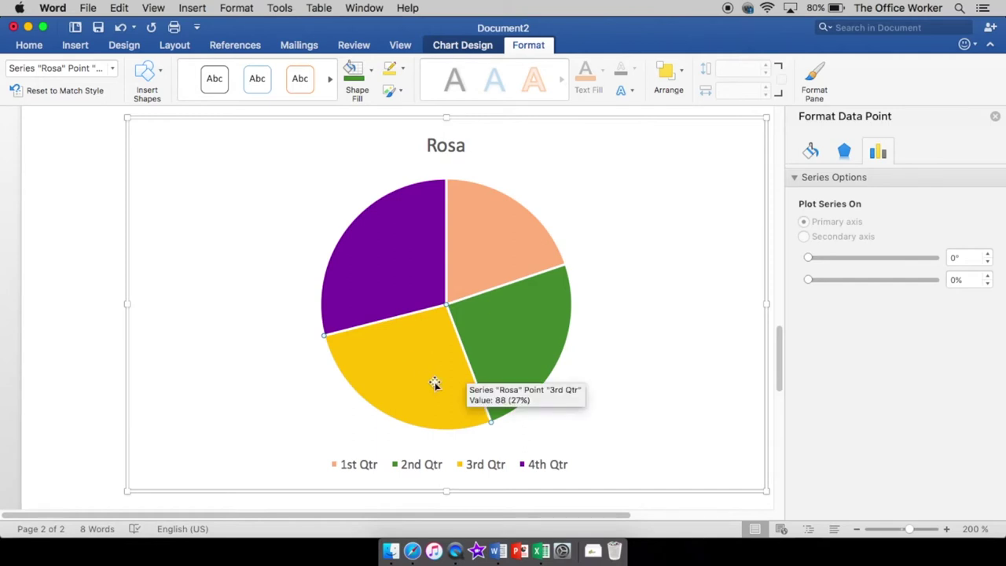
left_click(371, 69)
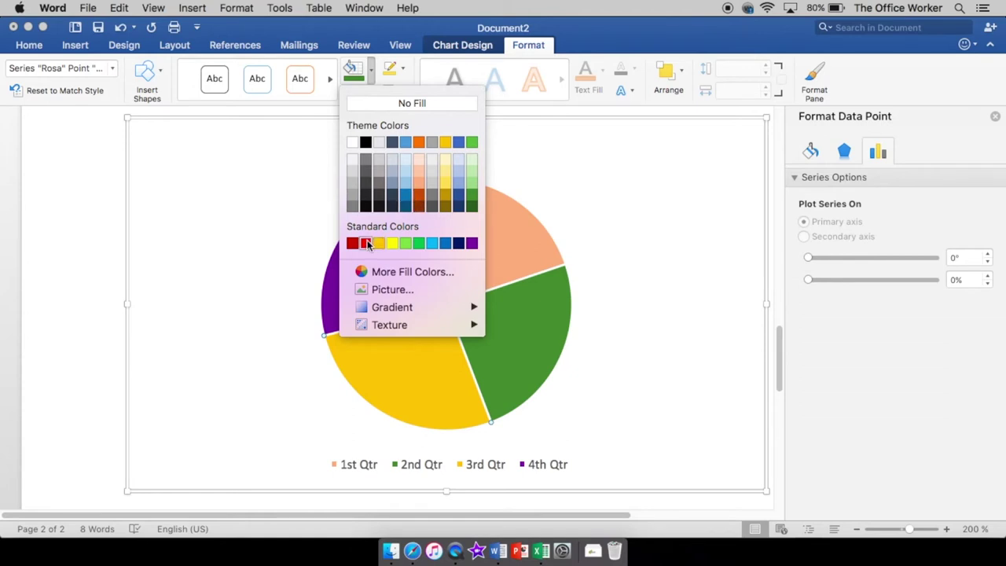
left_click(366, 244)
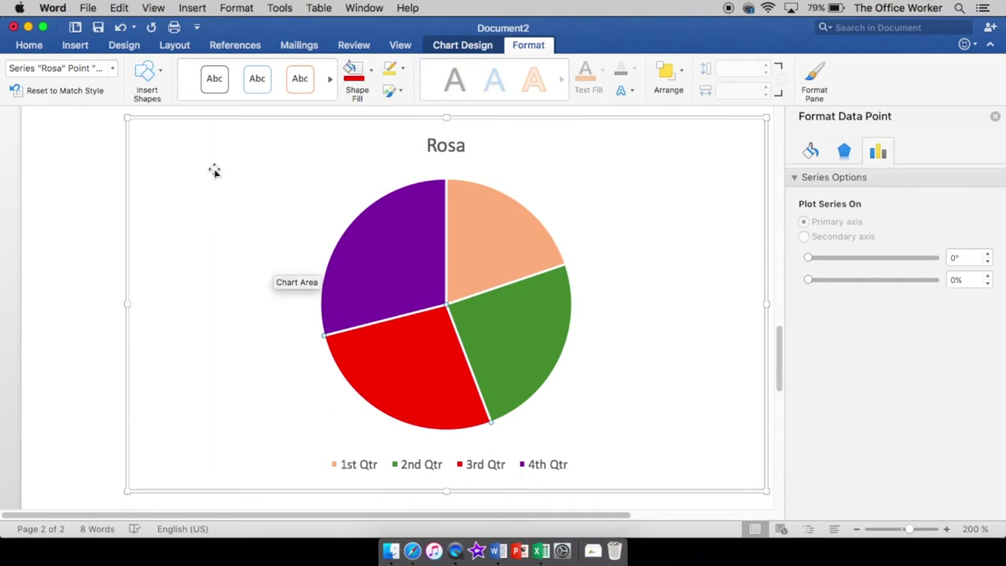
left_click(481, 46)
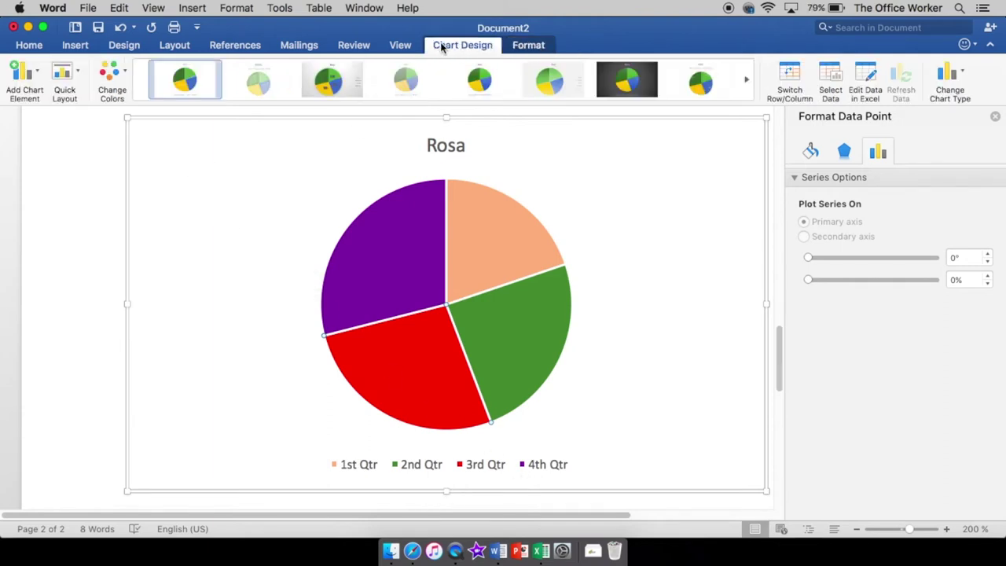
Apply Quick Layout 7 with the legend on the right and put the title above the chart
left_click(59, 75)
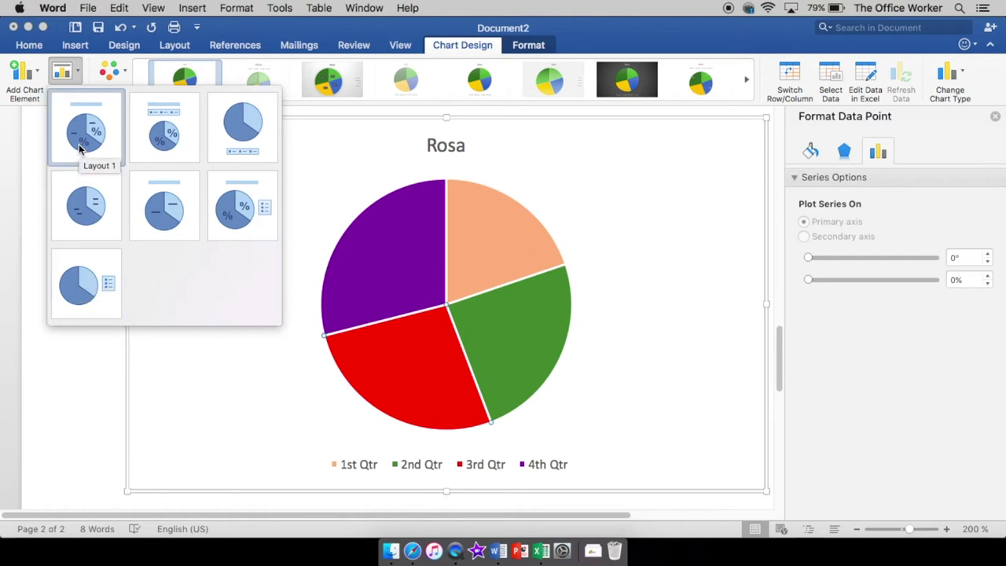
left_click(84, 305)
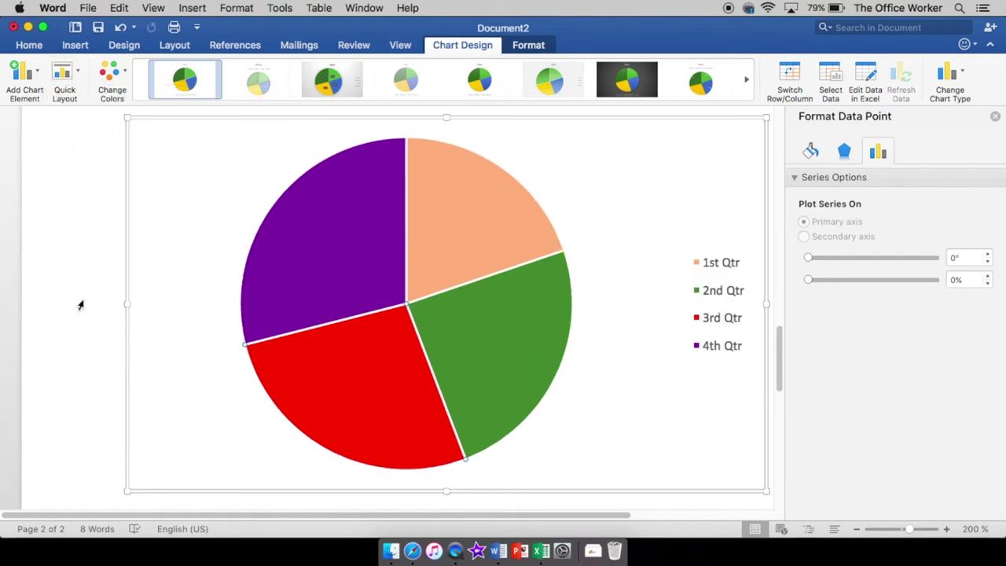
left_click(22, 77)
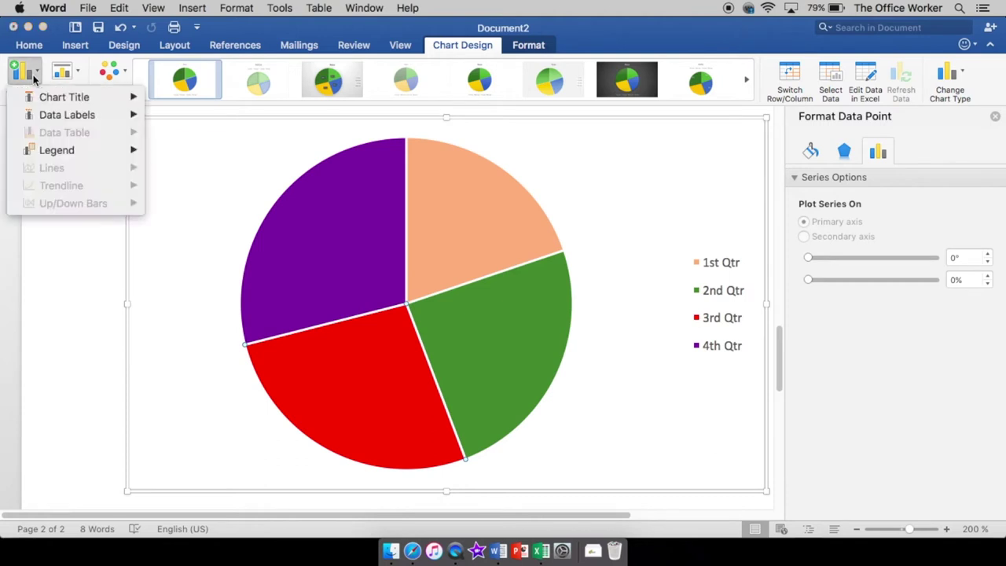
mouse_move(57, 104)
left_click(209, 132)
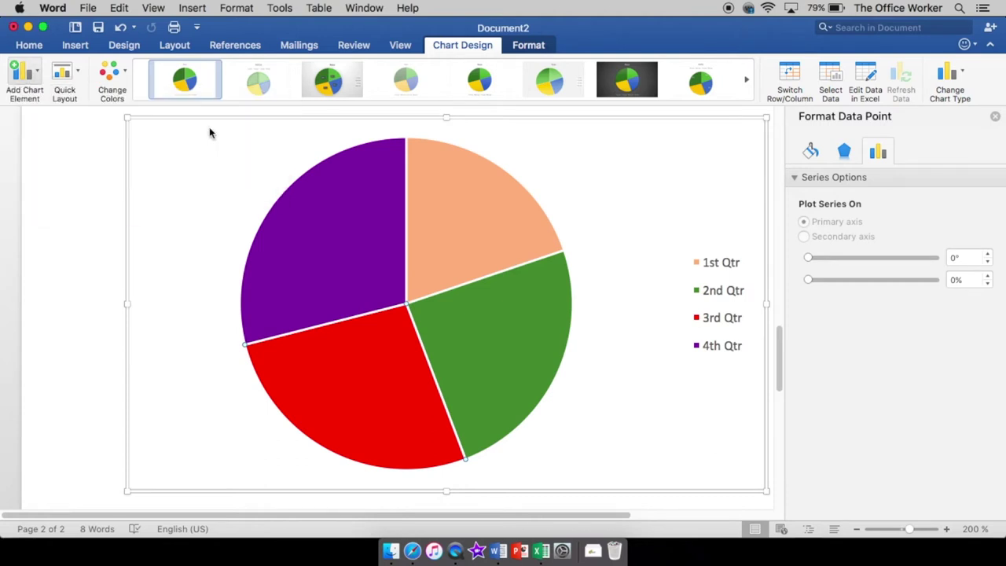
Add centred data labels showing each slice's value
left_click(32, 75)
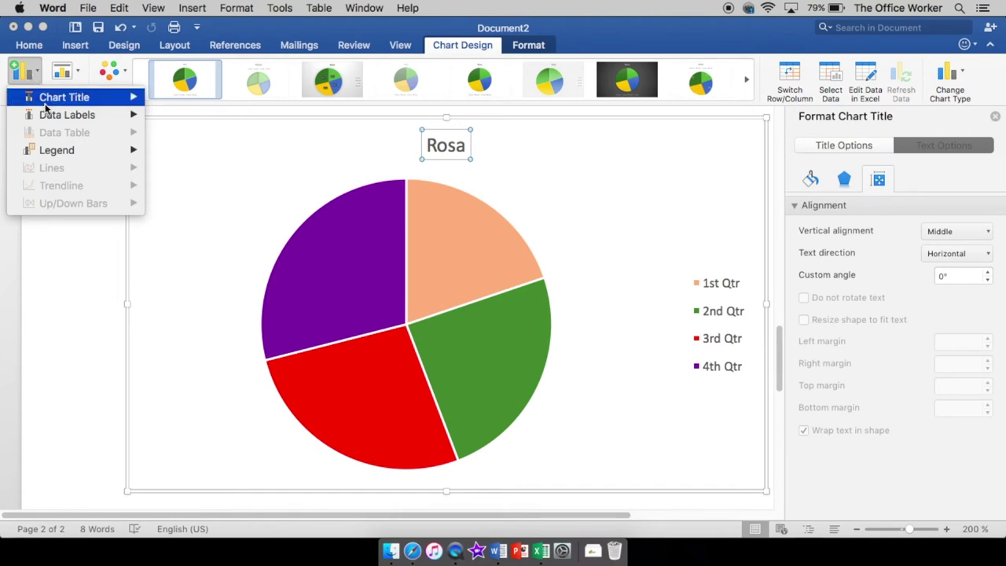
mouse_move(55, 122)
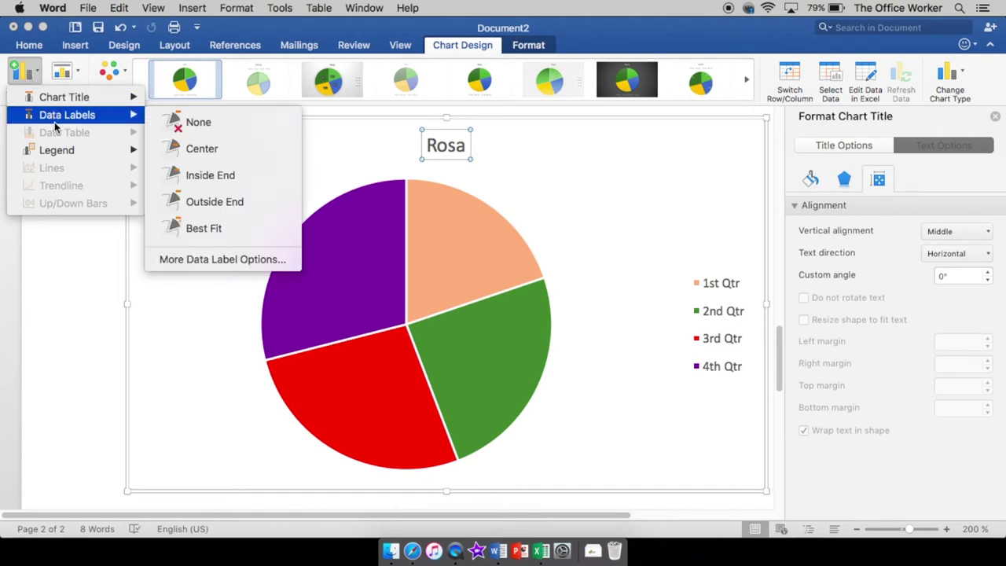
left_click(206, 151)
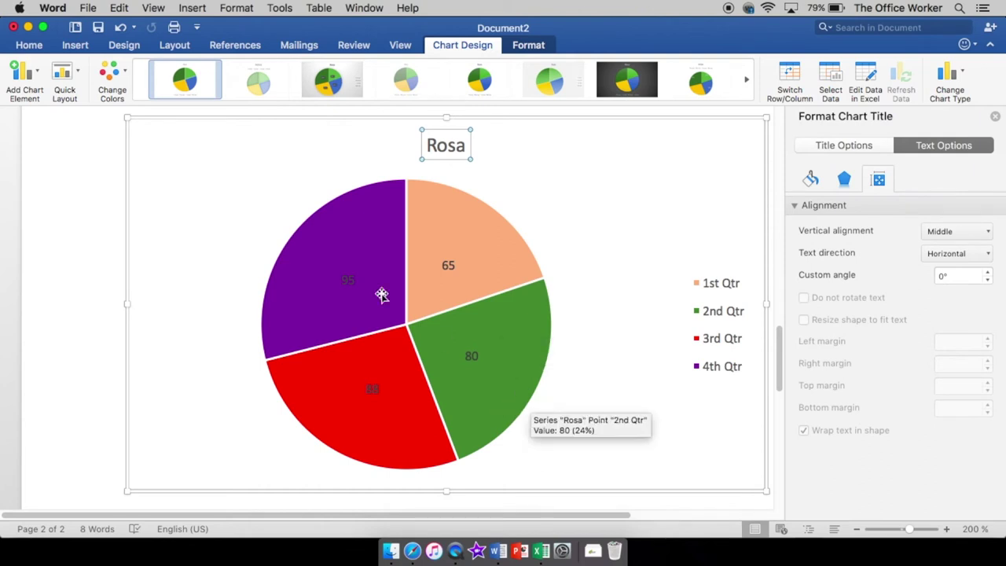
left_click(41, 74)
Dismiss the Add Chart Element menu unchanged and close the Format Chart Title pane
mouse_move(62, 153)
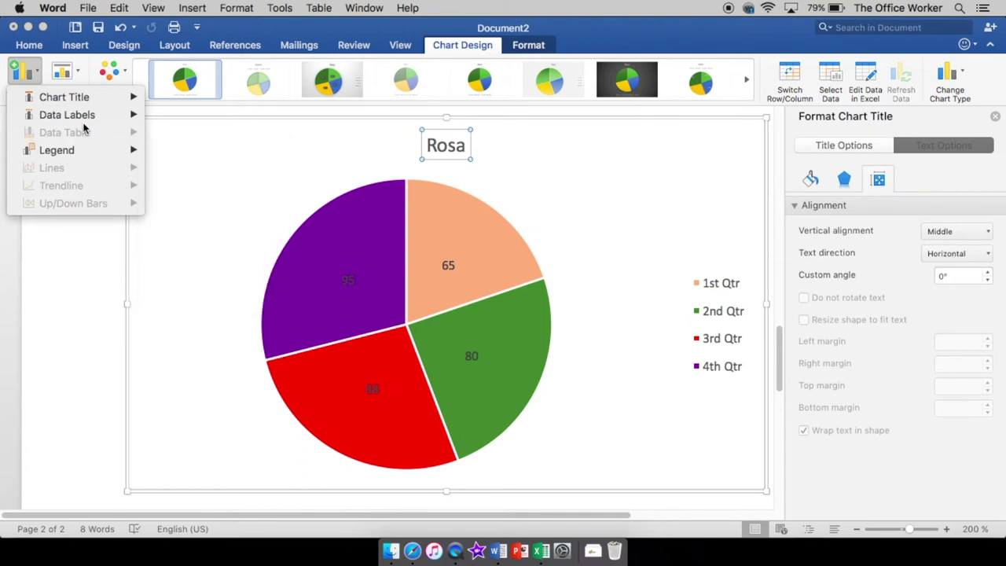
mouse_move(85, 118)
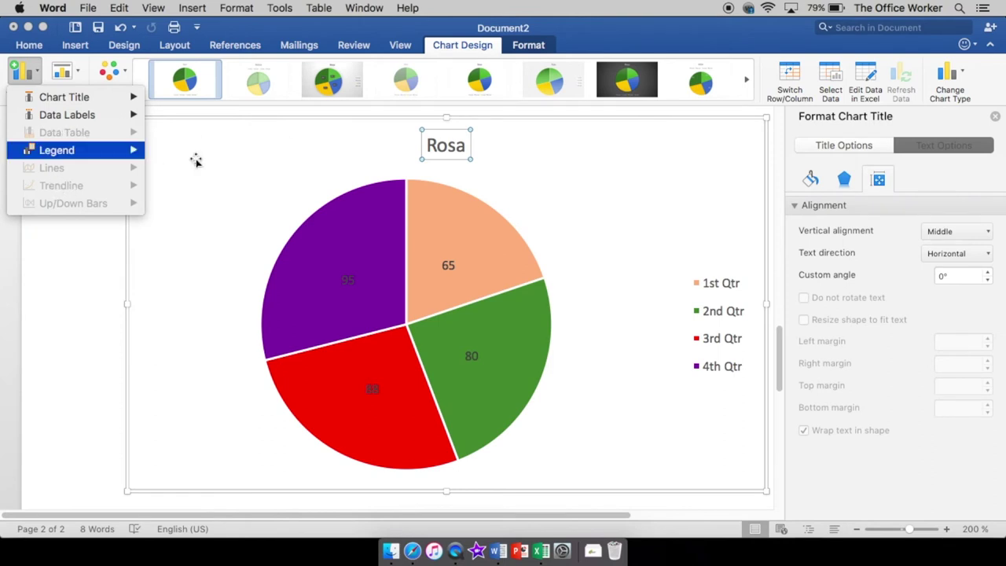
mouse_move(400, 285)
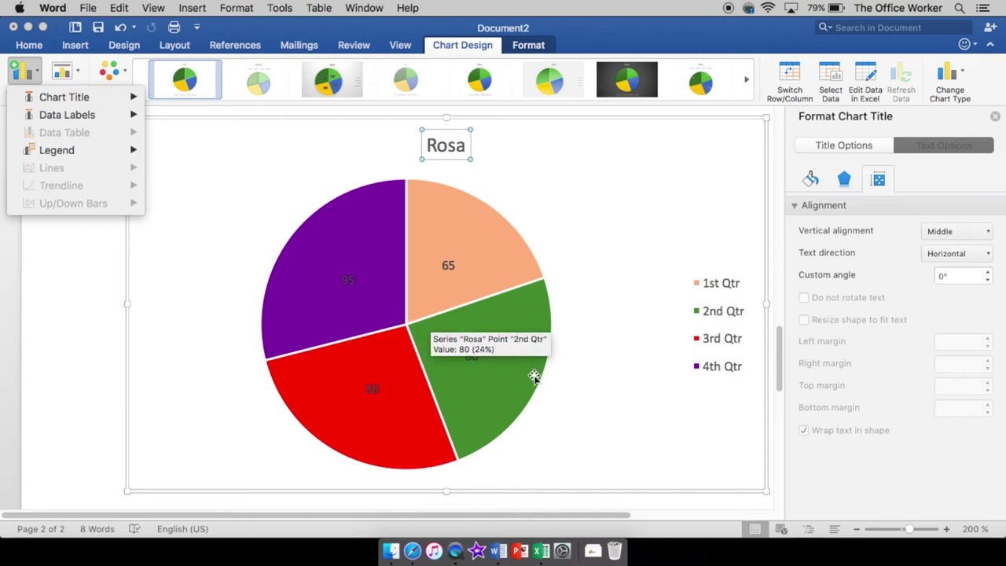
scroll(527, 381, "down", 3)
left_click(483, 412)
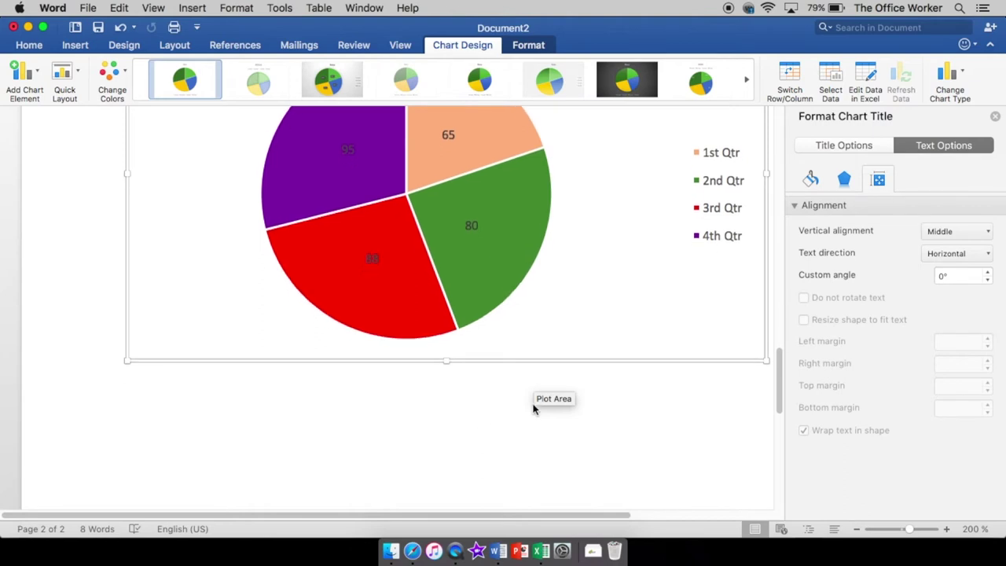
scroll(535, 405, "up", 10)
scroll(463, 359, "up", 6)
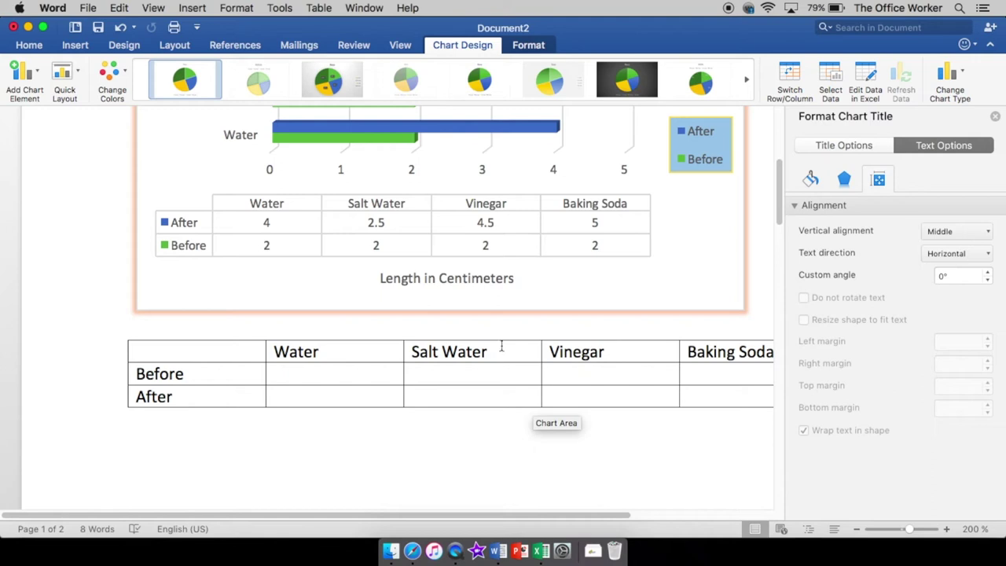
scroll(493, 355, "down", 8)
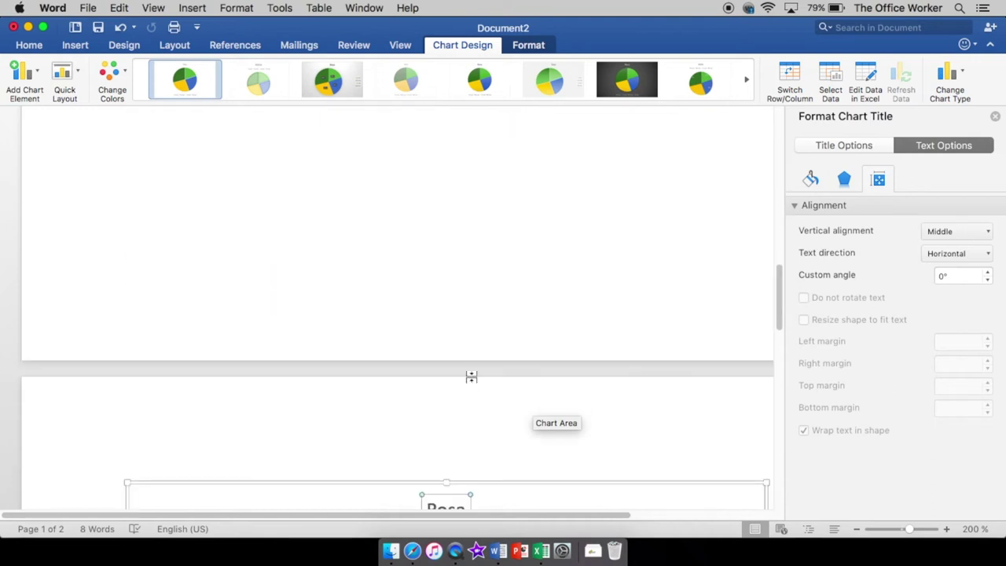
scroll(462, 383, "down", 6)
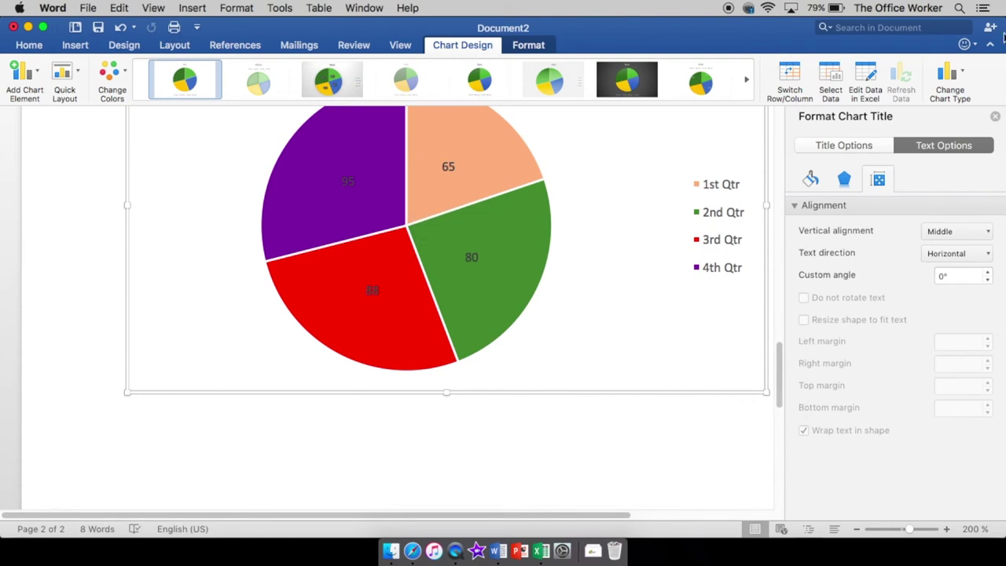
left_click(995, 116)
Deselect the pie chart, add a line below it, and select the Gummy Bears After series
left_click(853, 312)
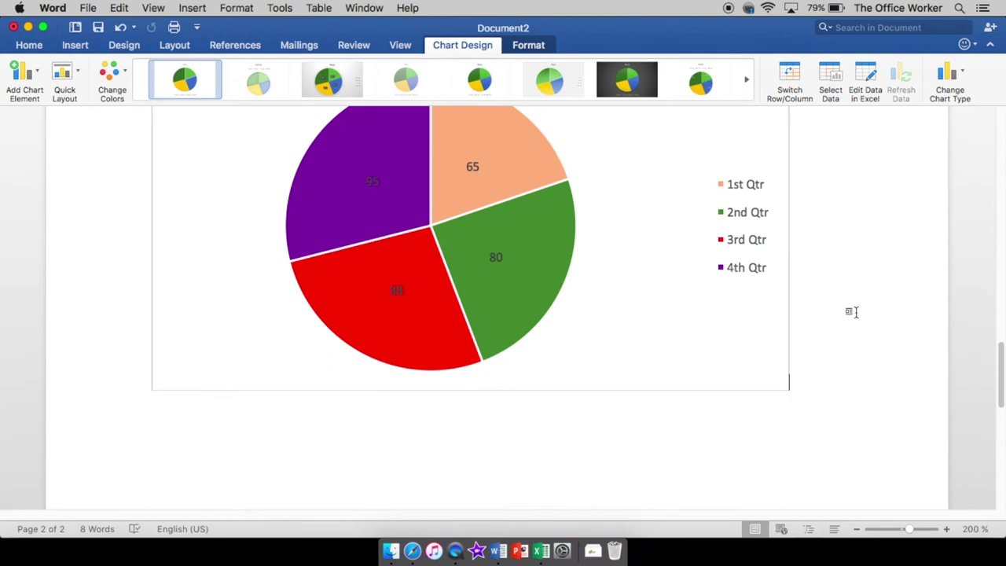
key("Return")
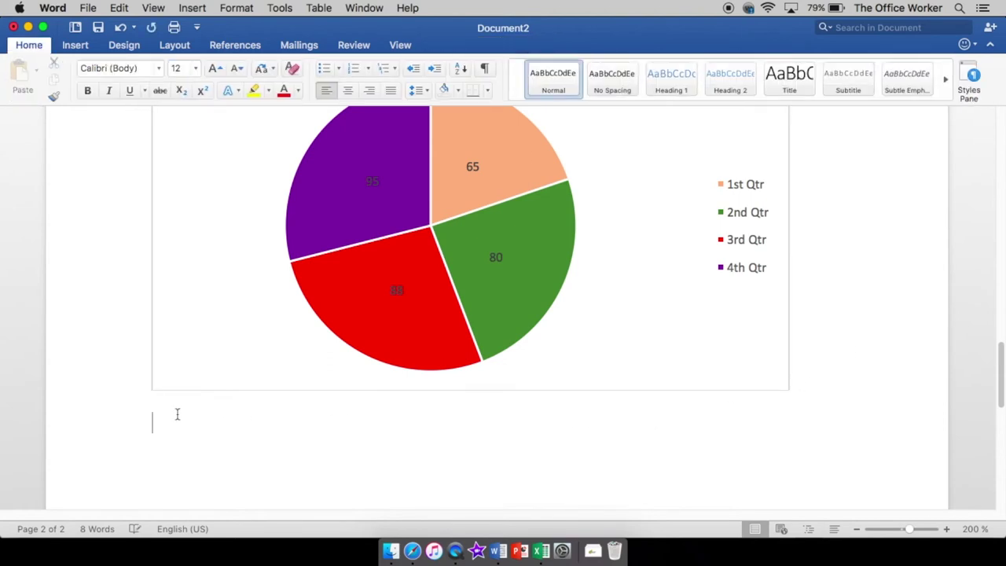
scroll(191, 434, "up", 4)
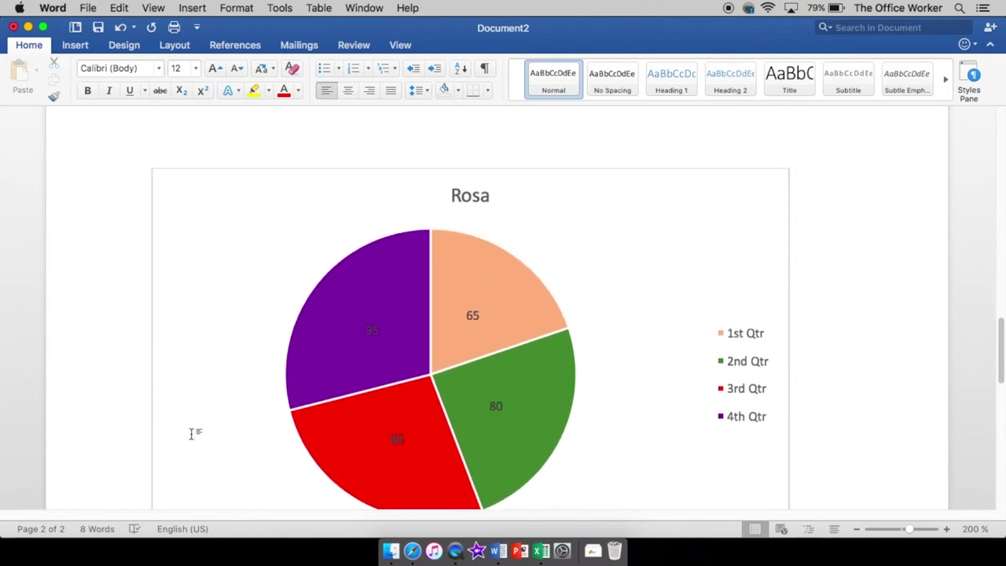
scroll(192, 434, "down", 5)
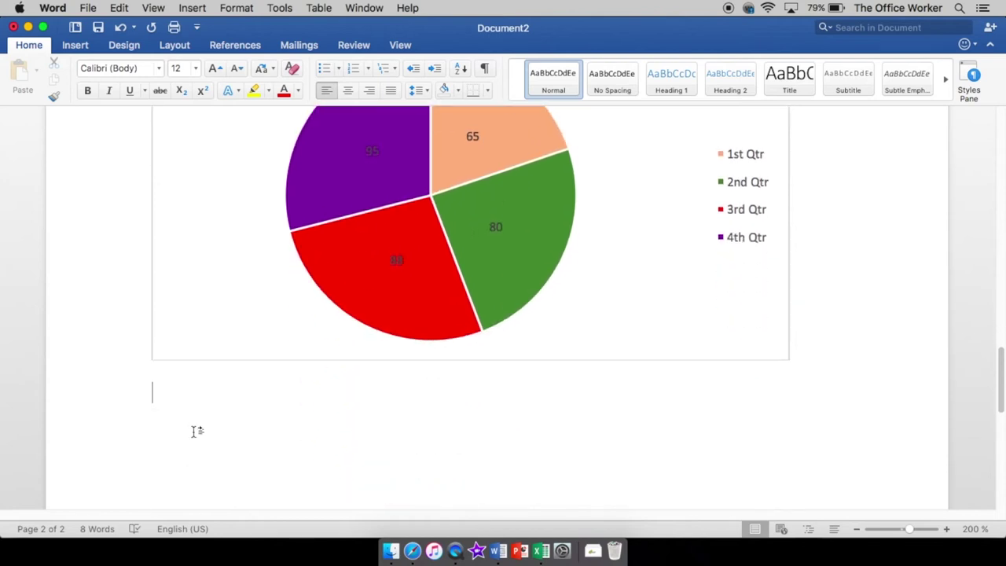
scroll(196, 432, "up", 5)
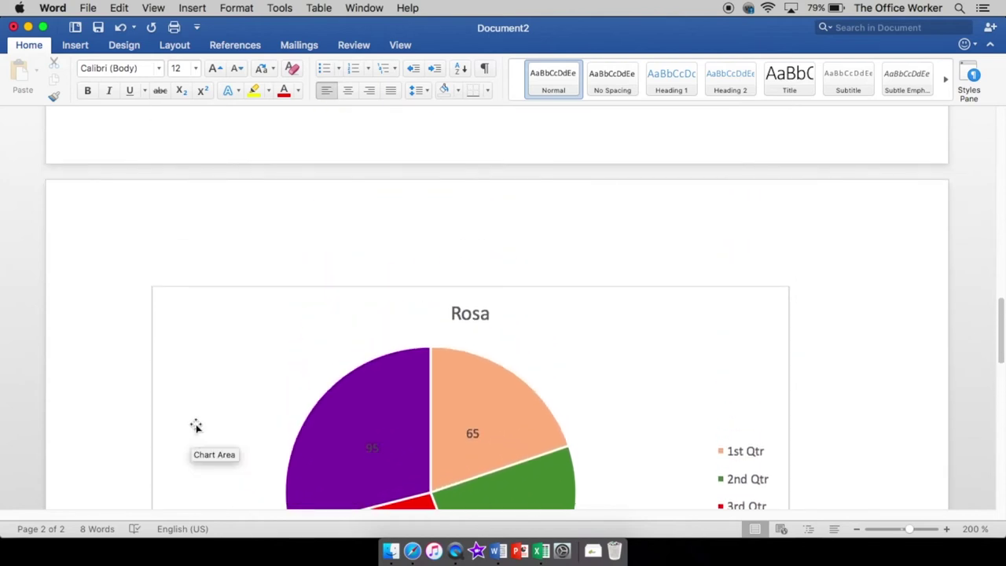
scroll(195, 424, "up", 15)
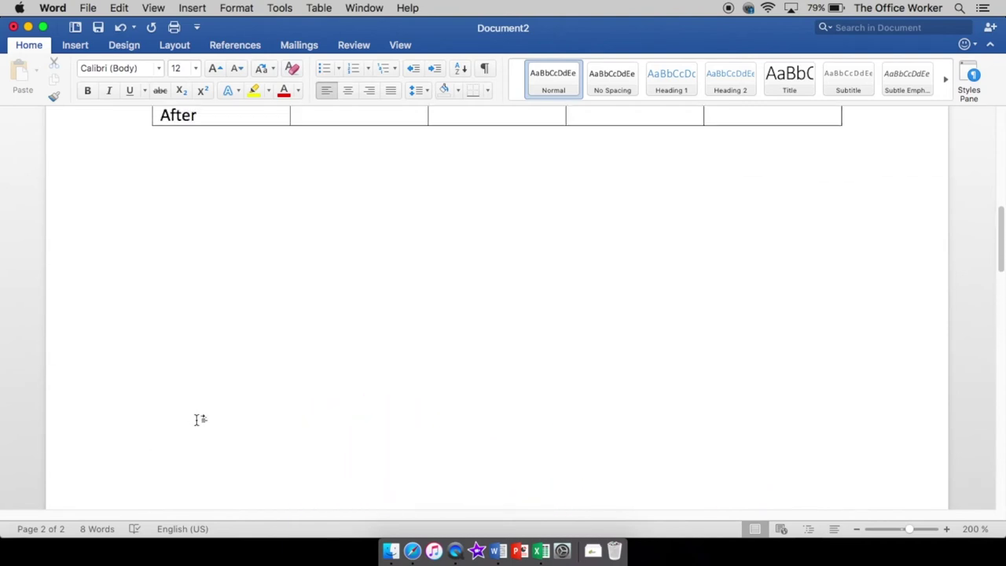
scroll(200, 422, "up", 2)
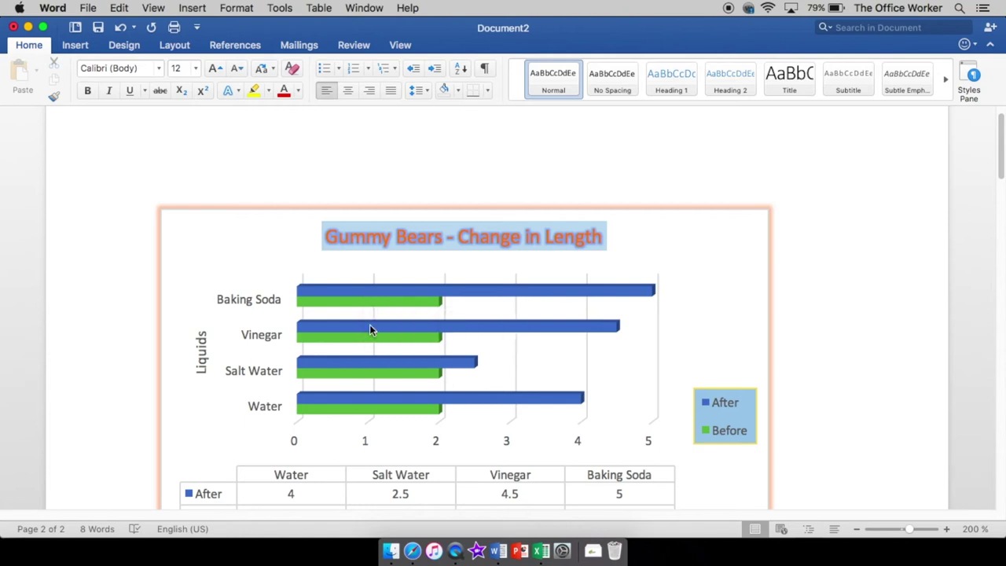
left_click(376, 295)
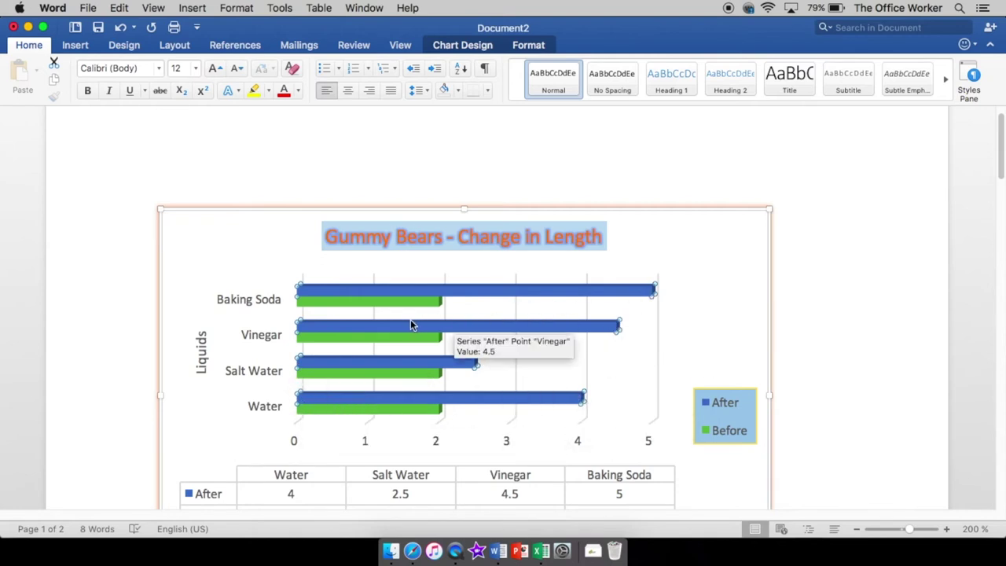
Select the Baking Soda After bar alone and fill it purple
left_click(506, 296)
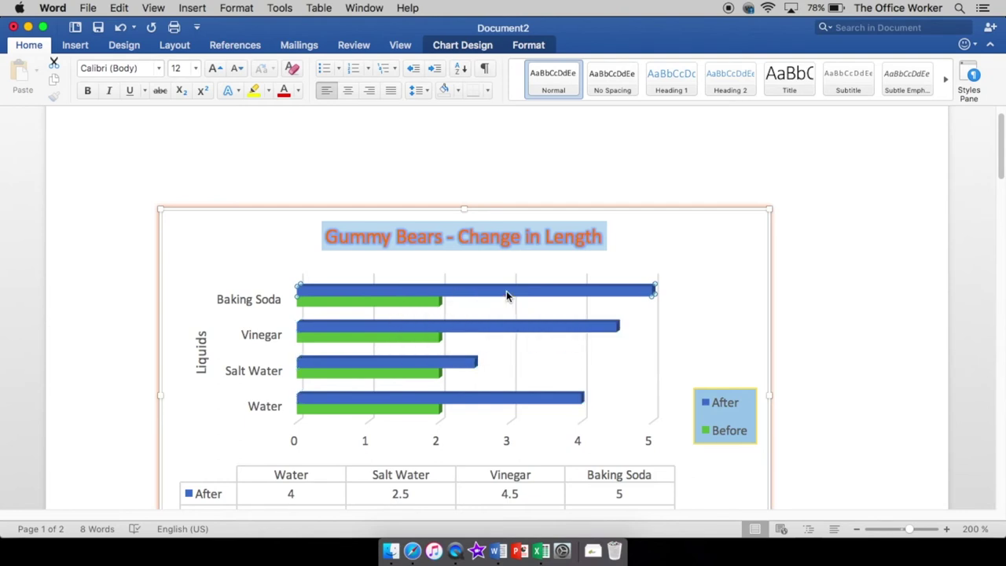
mouse_move(477, 407)
mouse_move(419, 403)
left_click(527, 44)
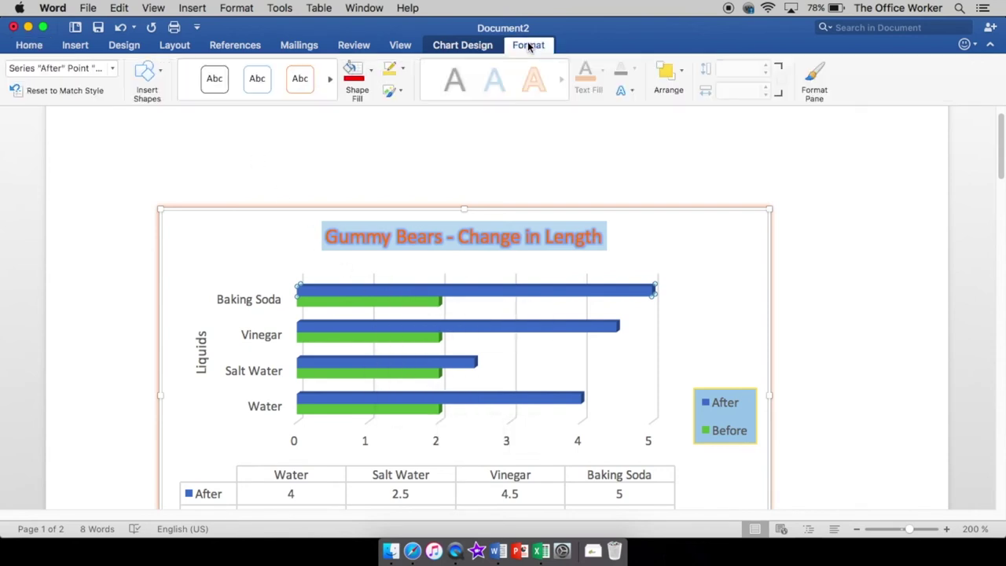
left_click(372, 70)
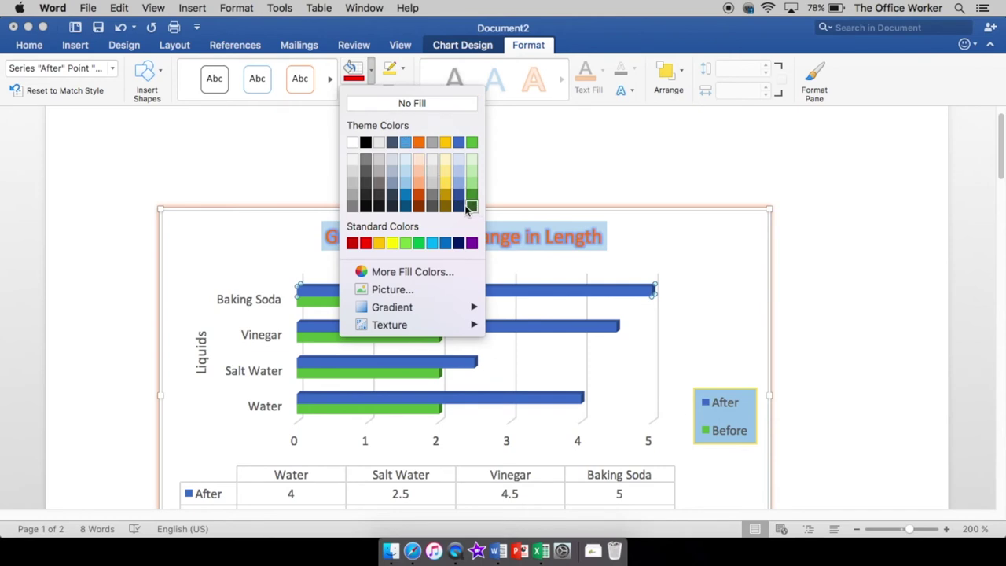
left_click(471, 245)
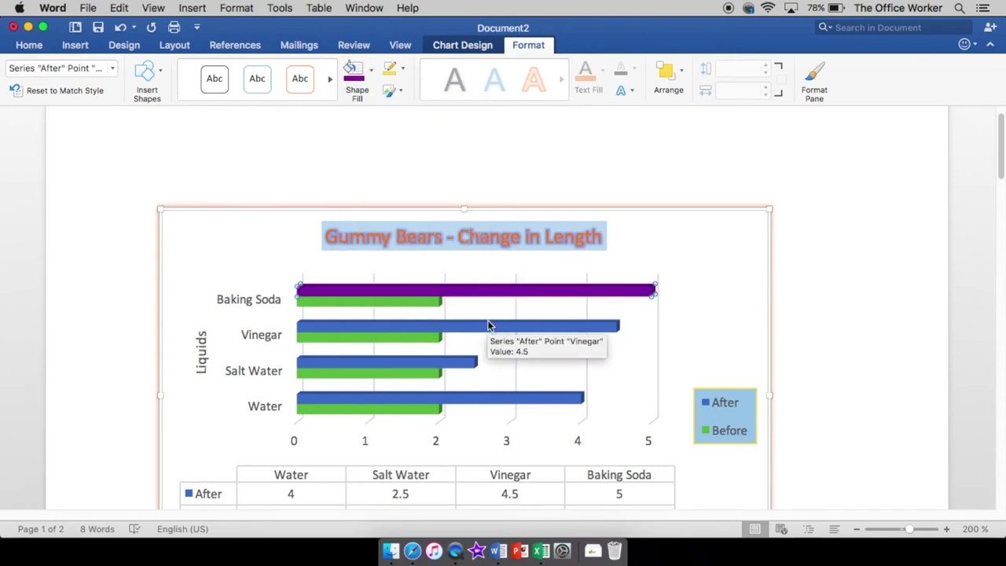
Fill the Vinegar, Salt Water and Water After bars purple, then deselect the chart
left_click(491, 330)
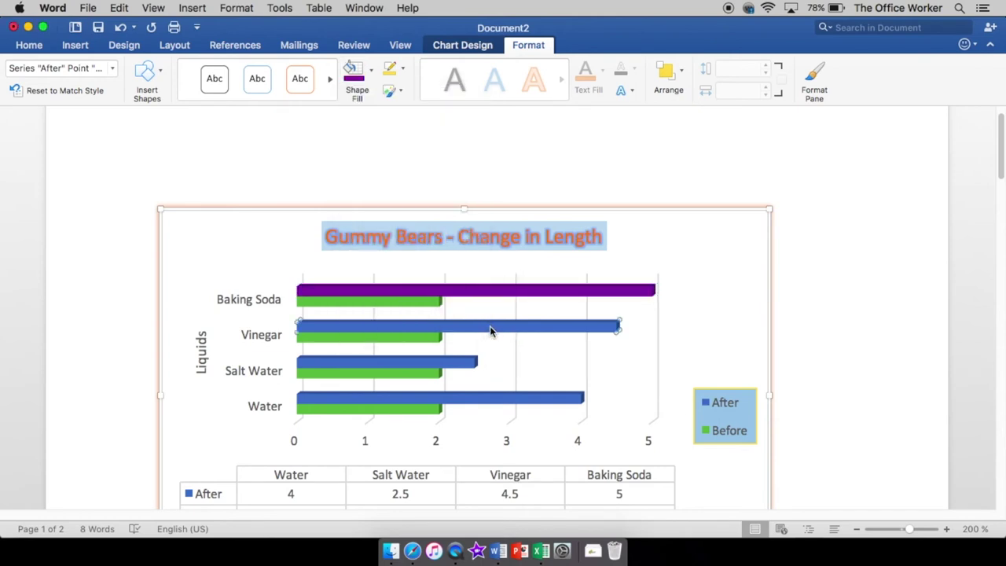
left_click(353, 70)
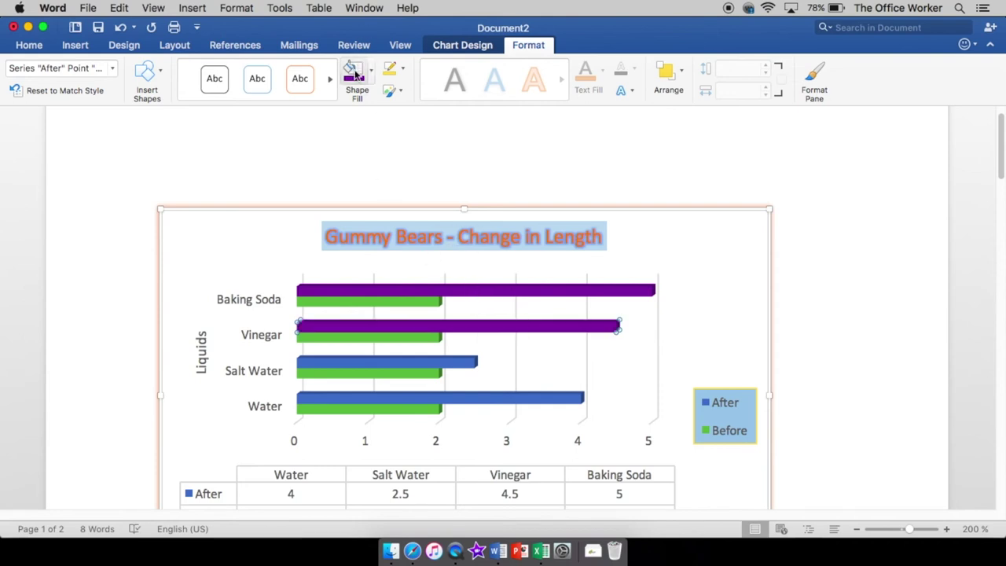
left_click(371, 70)
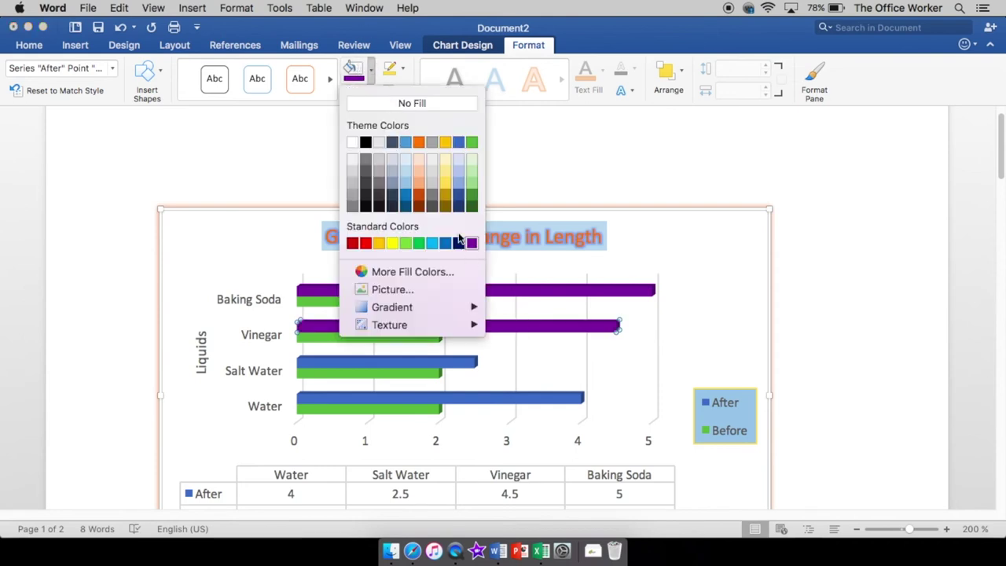
left_click(370, 71)
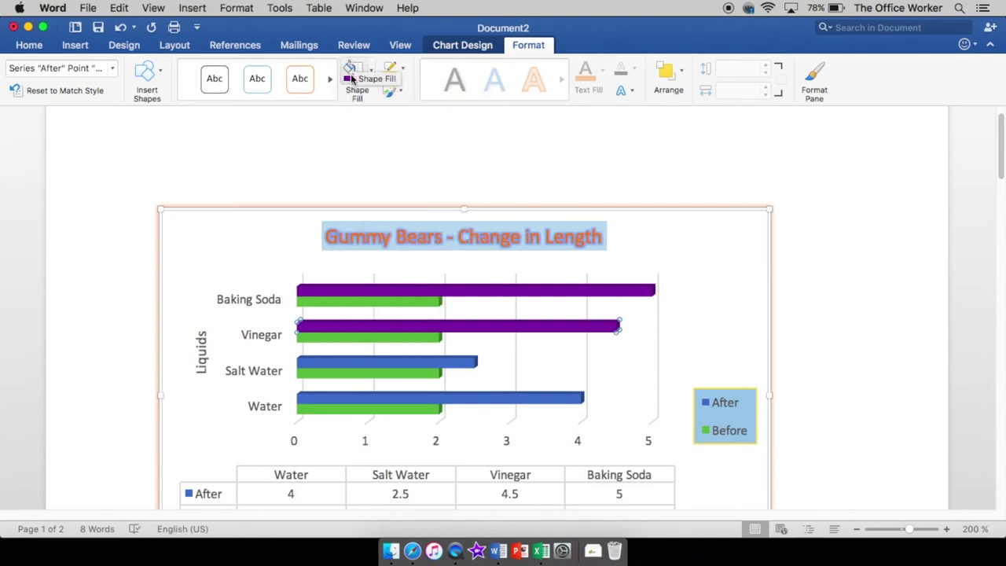
left_click(469, 362)
left_click(354, 72)
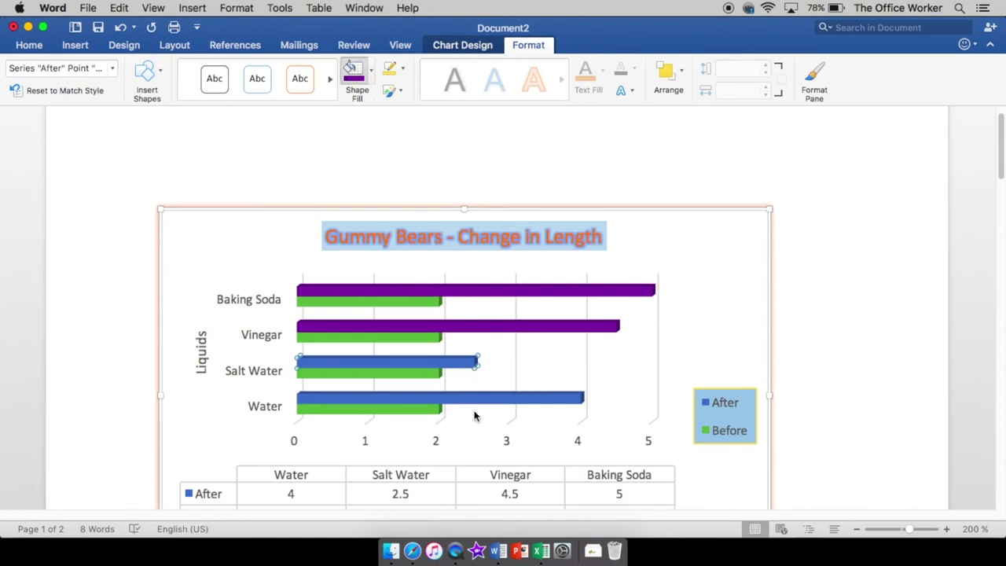
left_click(474, 399)
left_click(354, 72)
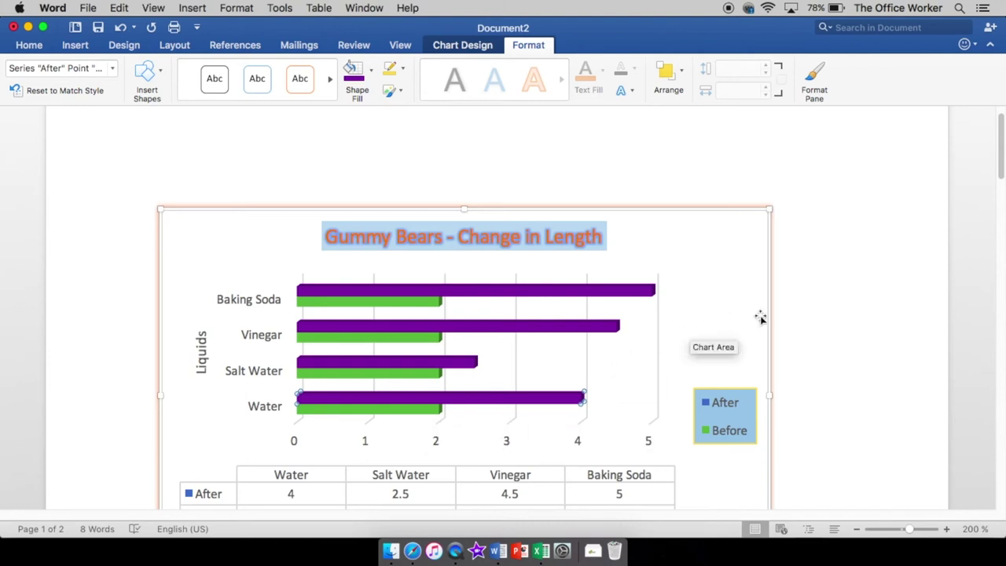
left_click(809, 315)
scroll(808, 315, "down", 3)
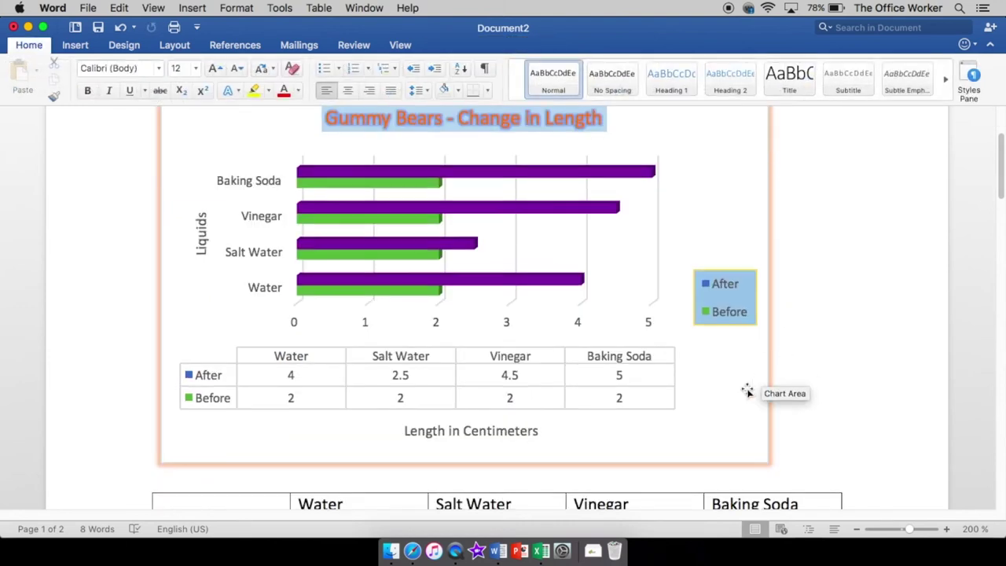
Give the pie chart's 'Rosa' title a blue WordArt text style
scroll(674, 384, "down", 10)
scroll(495, 419, "down", 12)
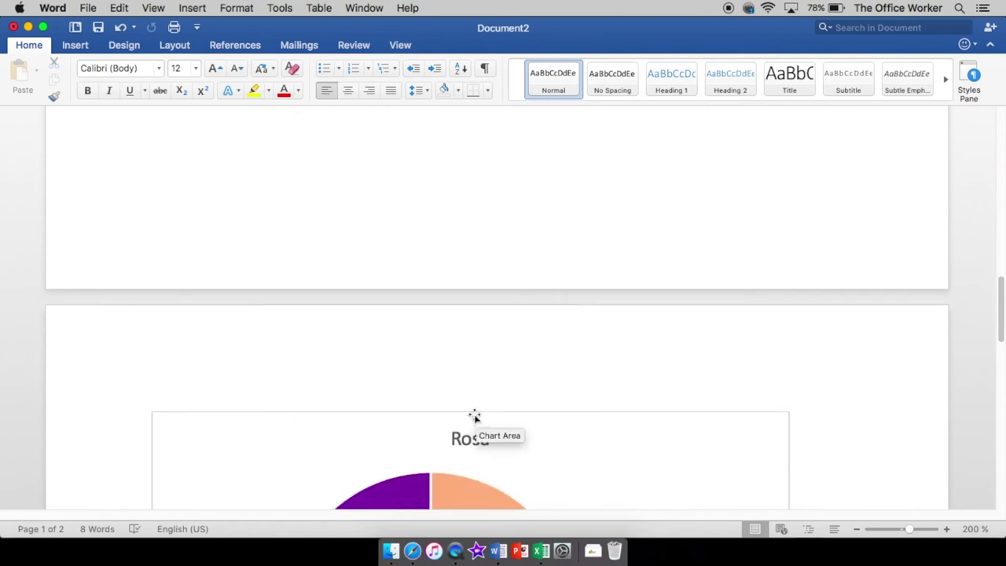
scroll(456, 405, "up", 3)
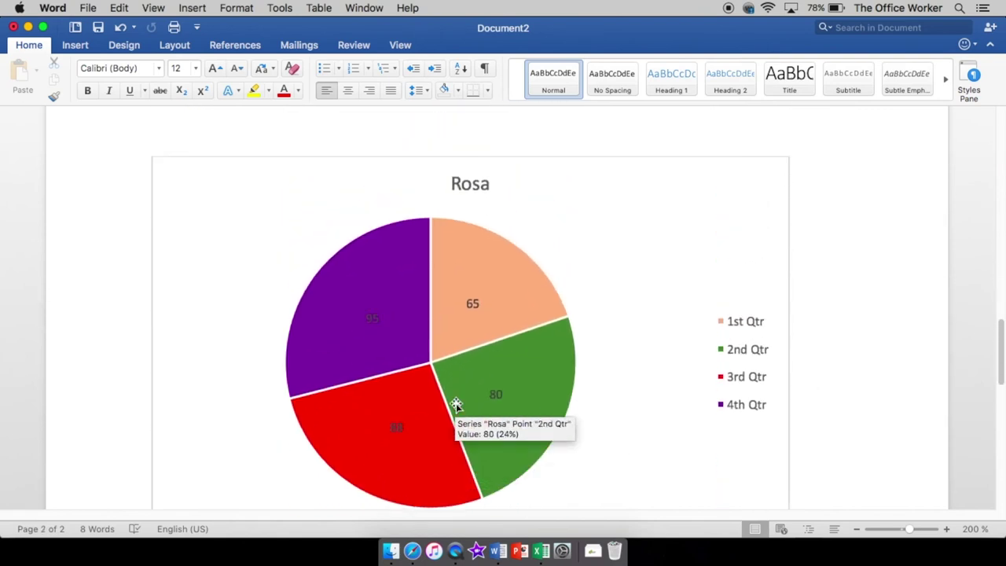
left_click(473, 177)
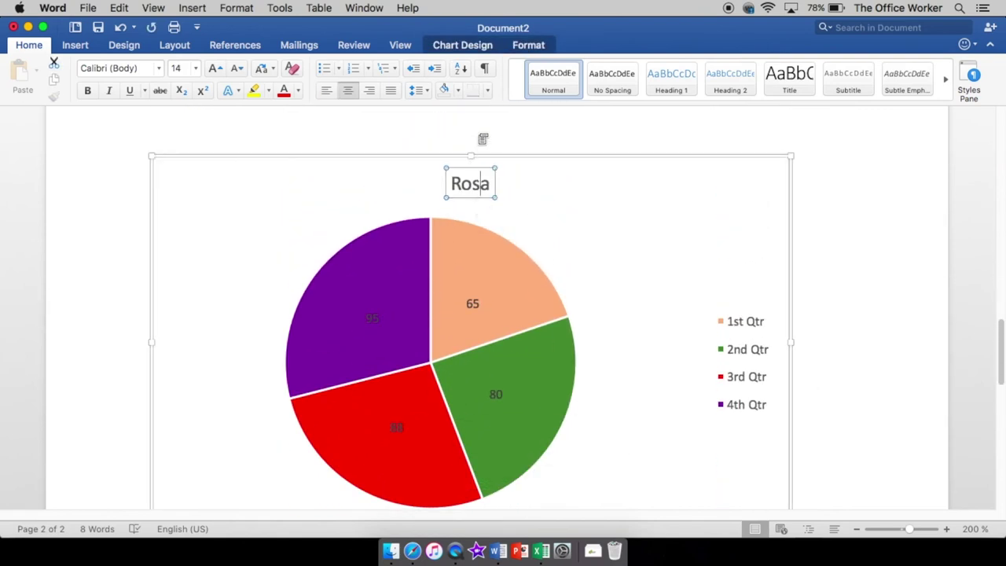
left_click(526, 45)
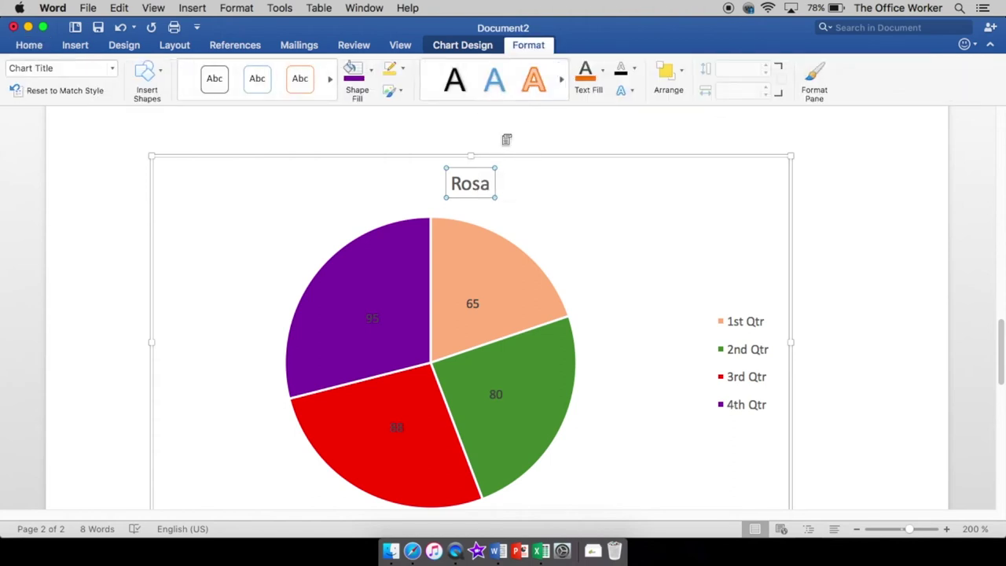
left_click(534, 82)
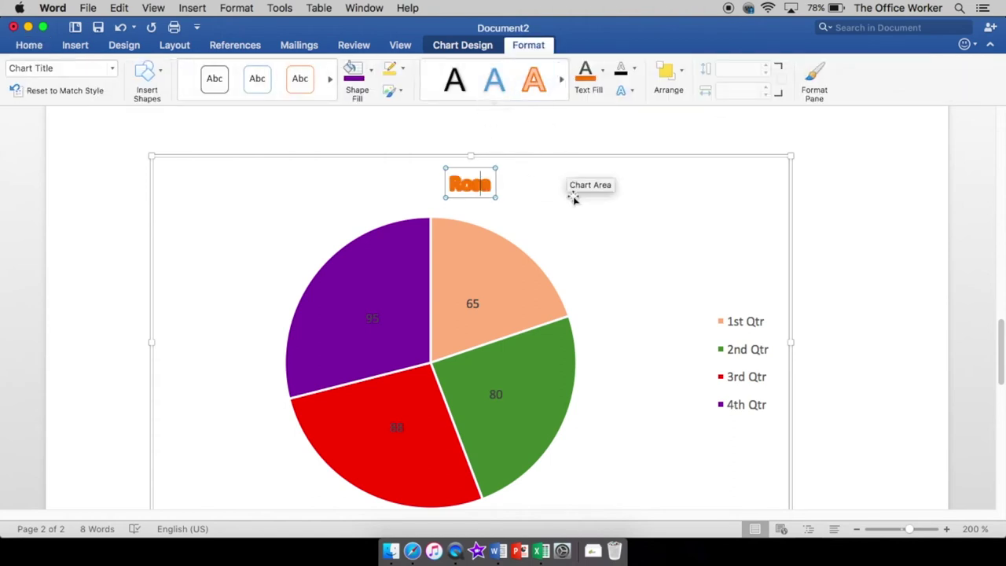
left_click(495, 79)
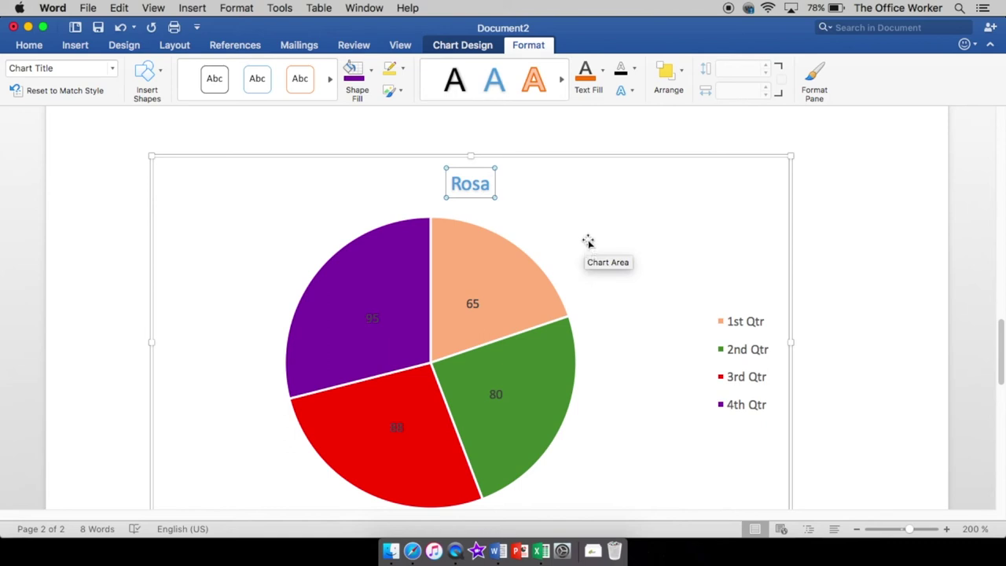
Add a Glow text effect to the title and extend it to read 'Rosa's Grades'
left_click(633, 91)
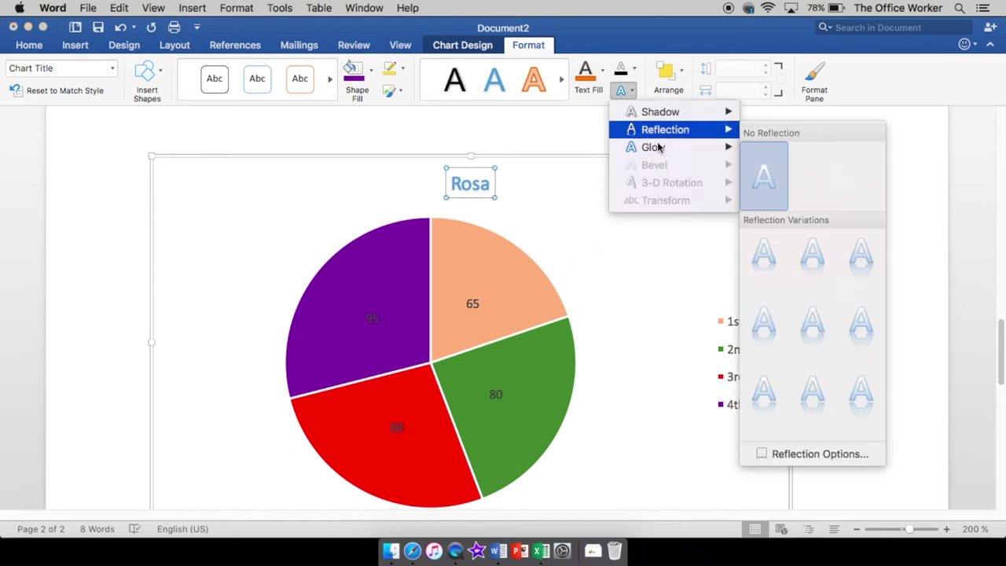
mouse_move(639, 151)
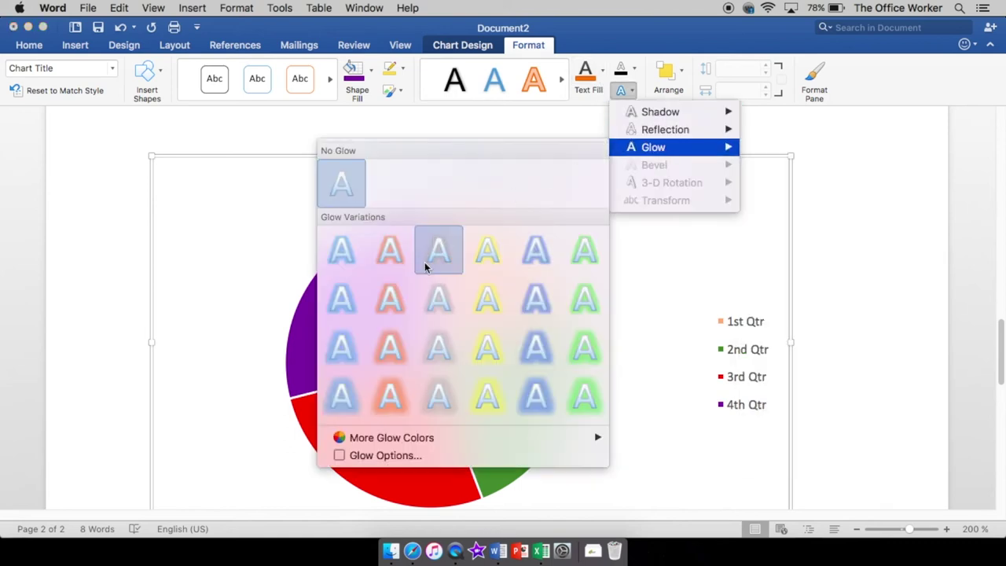
left_click(389, 300)
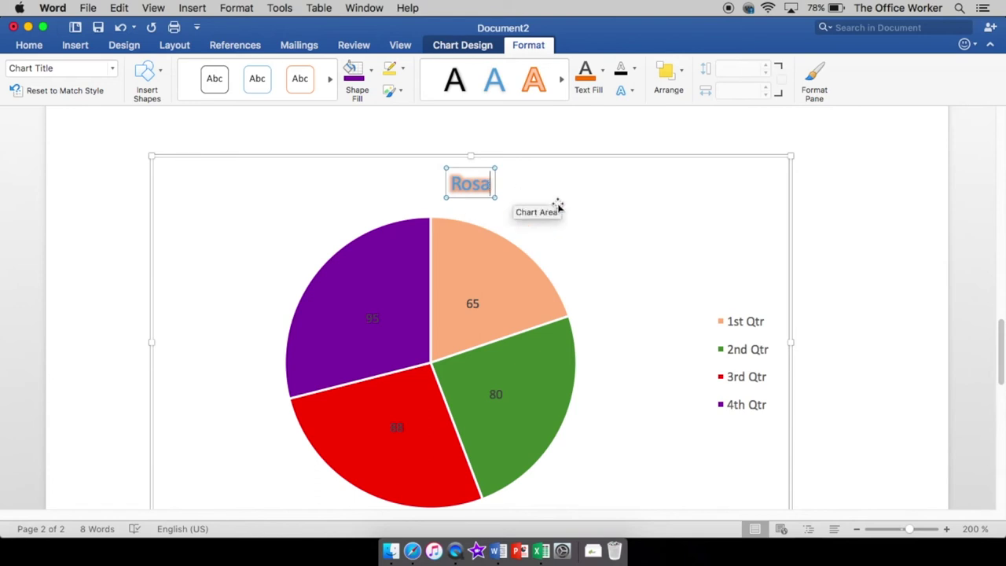
type("'s")
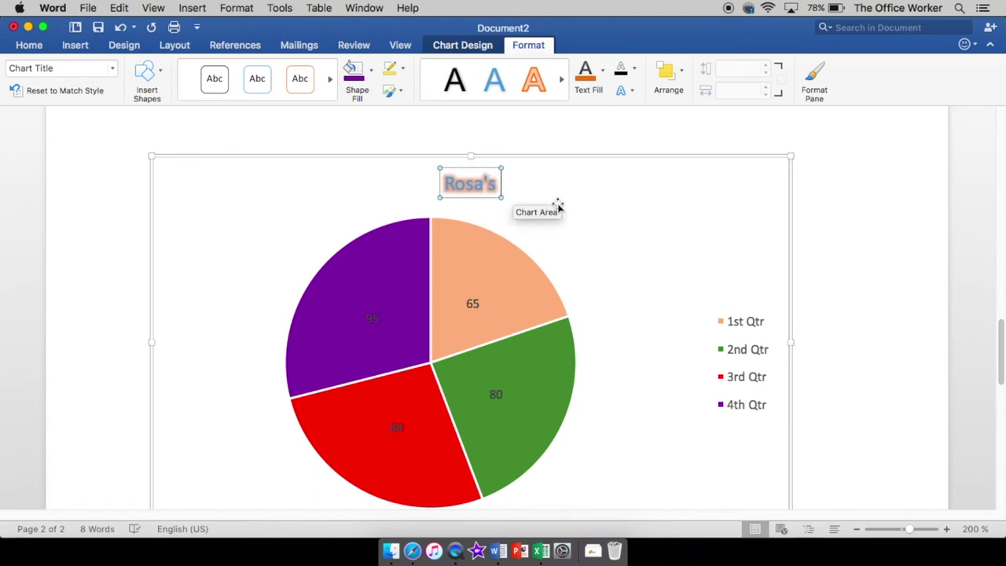
type(" Grades")
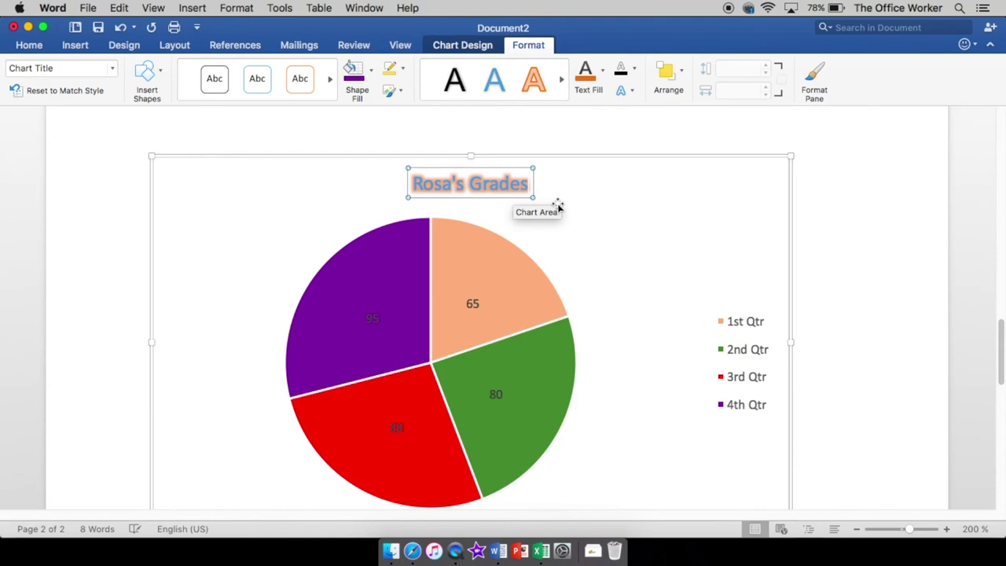
left_click(604, 234)
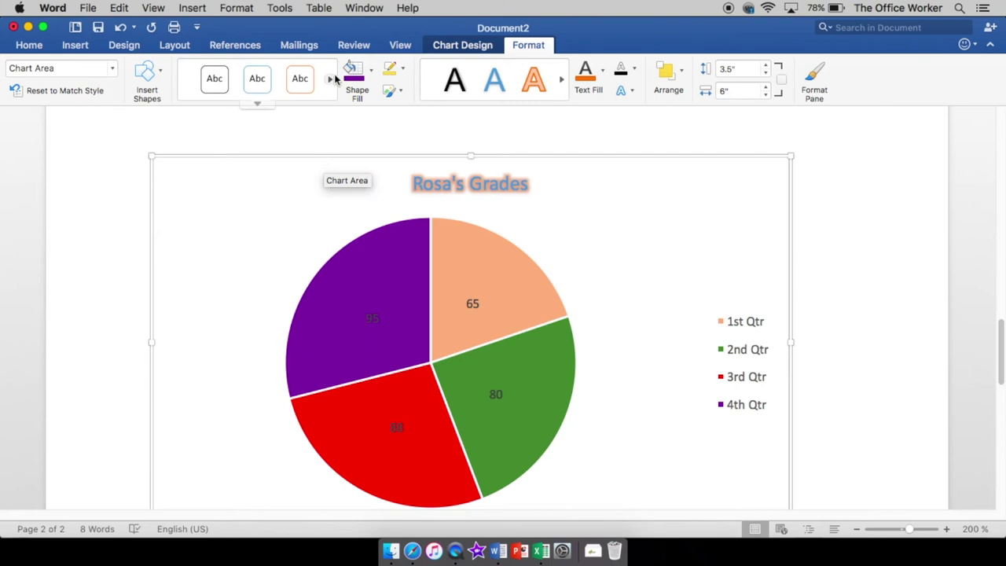
Fill the Rosa's Grades chart area with Yellow from Standard Colors
left_click(373, 70)
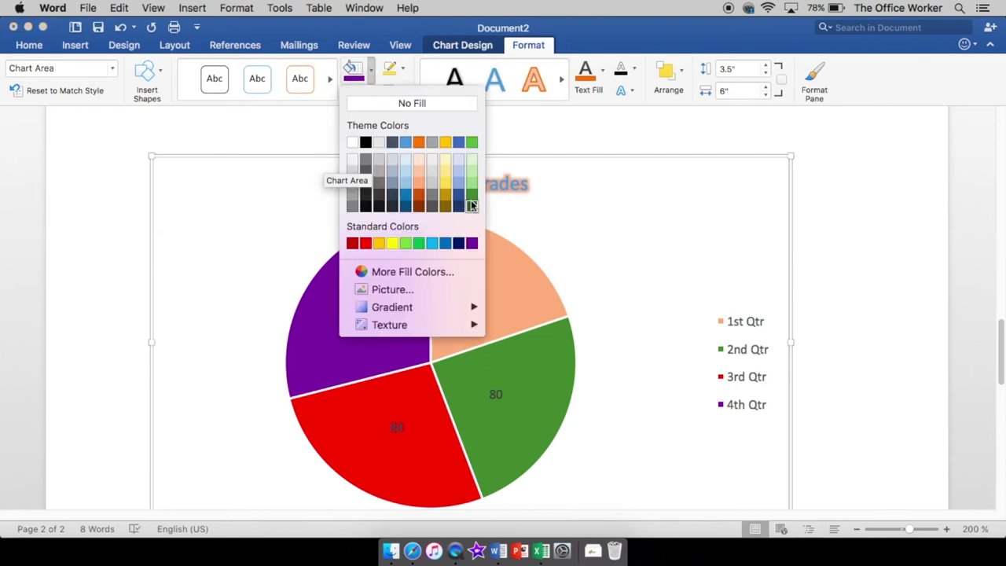
left_click(392, 246)
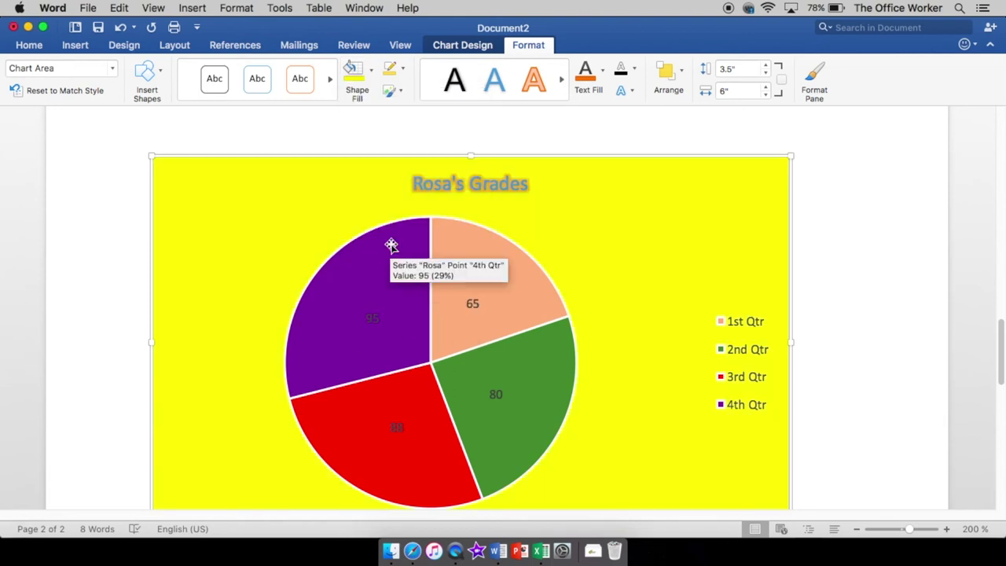
scroll(439, 257, "down", 1)
scroll(445, 253, "down", 3)
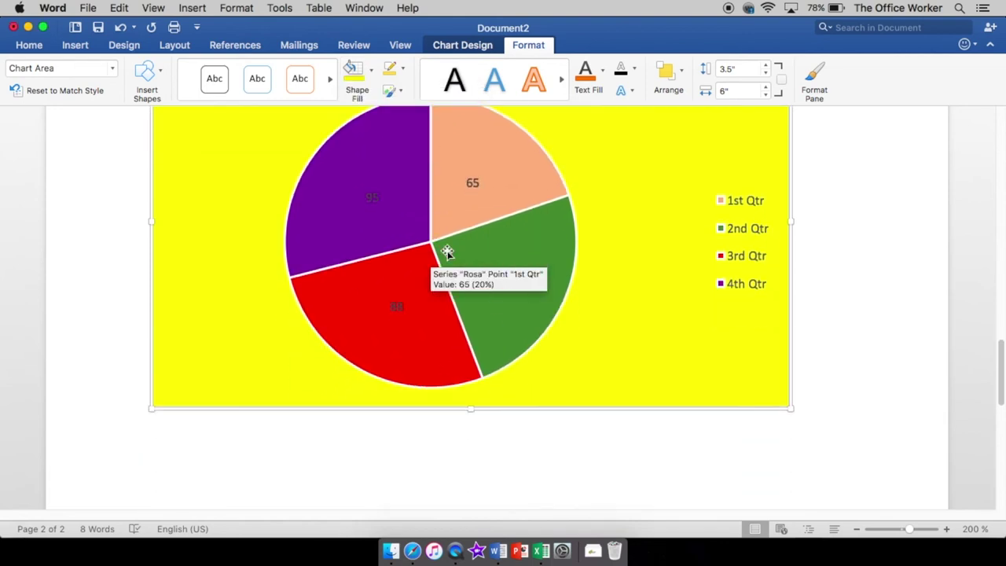
scroll(448, 254, "up", 2)
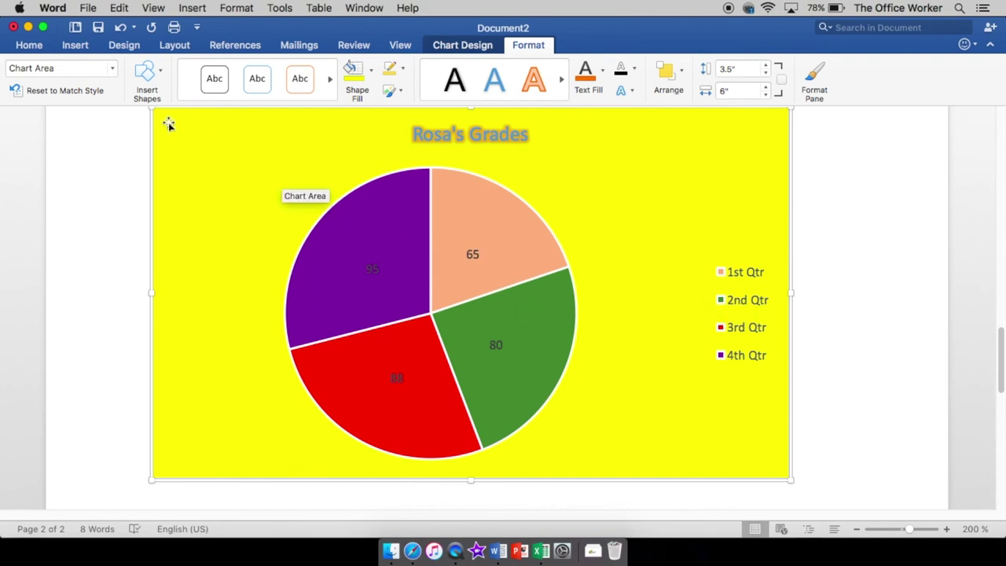
left_click(114, 69)
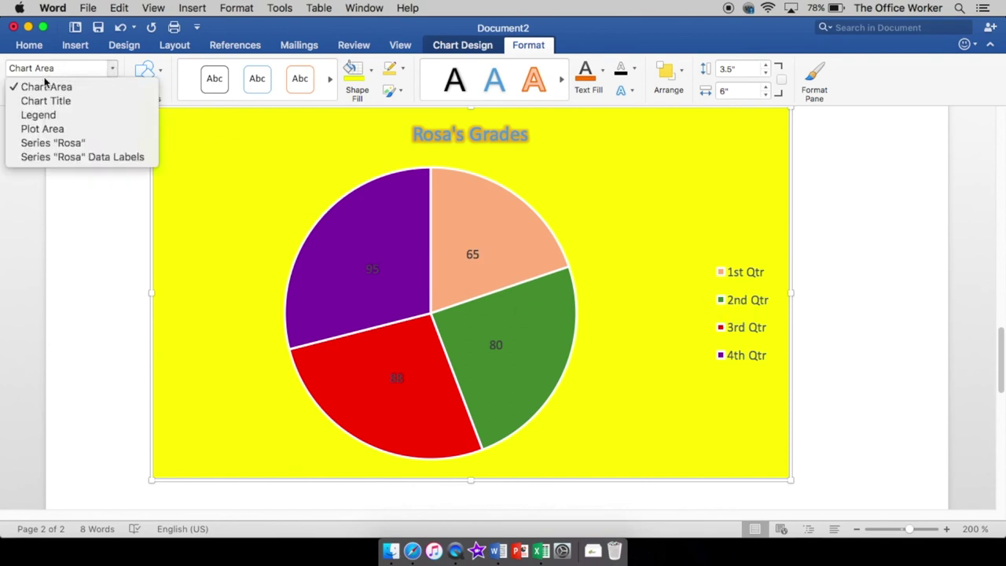
left_click(48, 118)
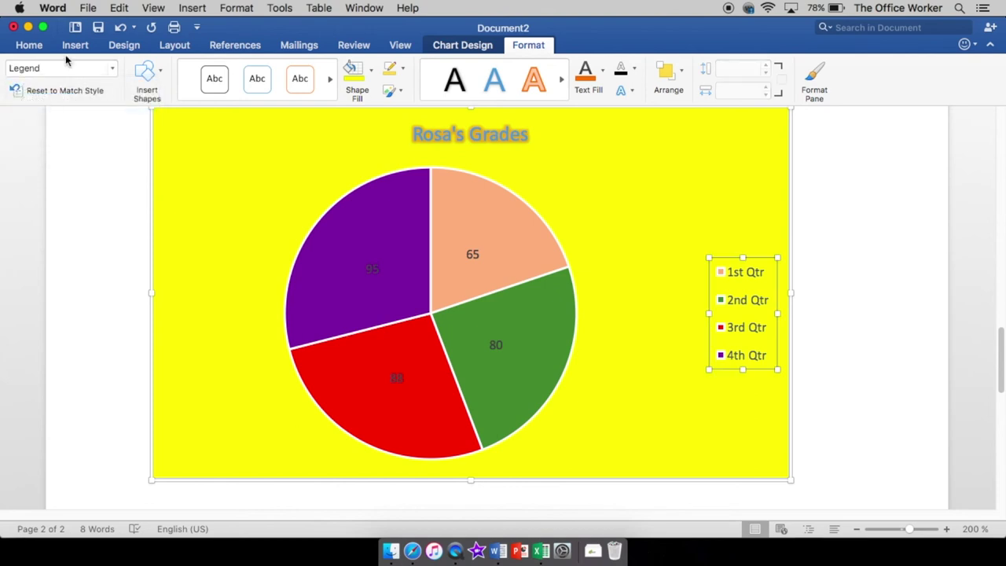
left_click(372, 70)
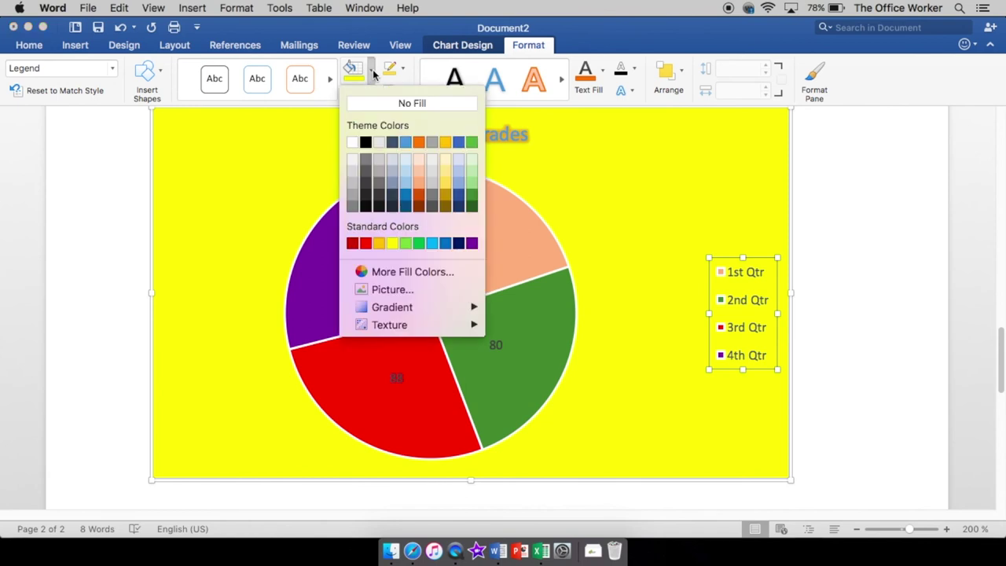
left_click(402, 274)
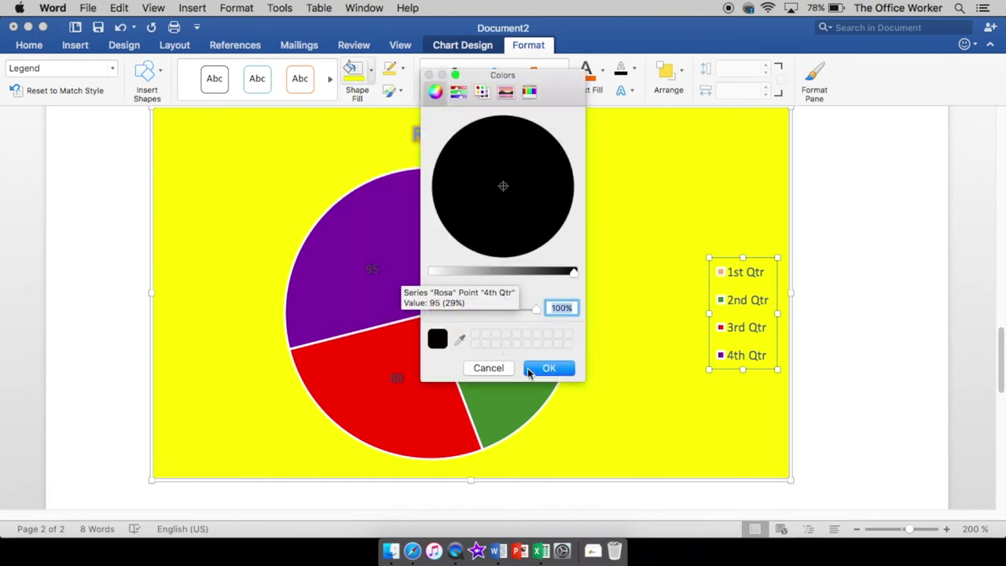
left_click(487, 368)
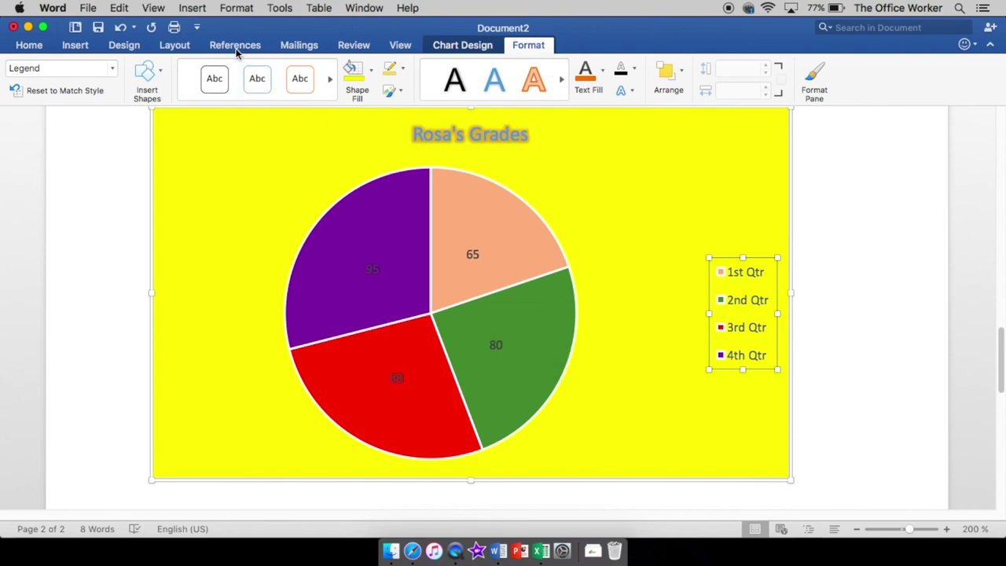
Set the chart area background to the Tree picture from Desktop > ClipArt
left_click(248, 166)
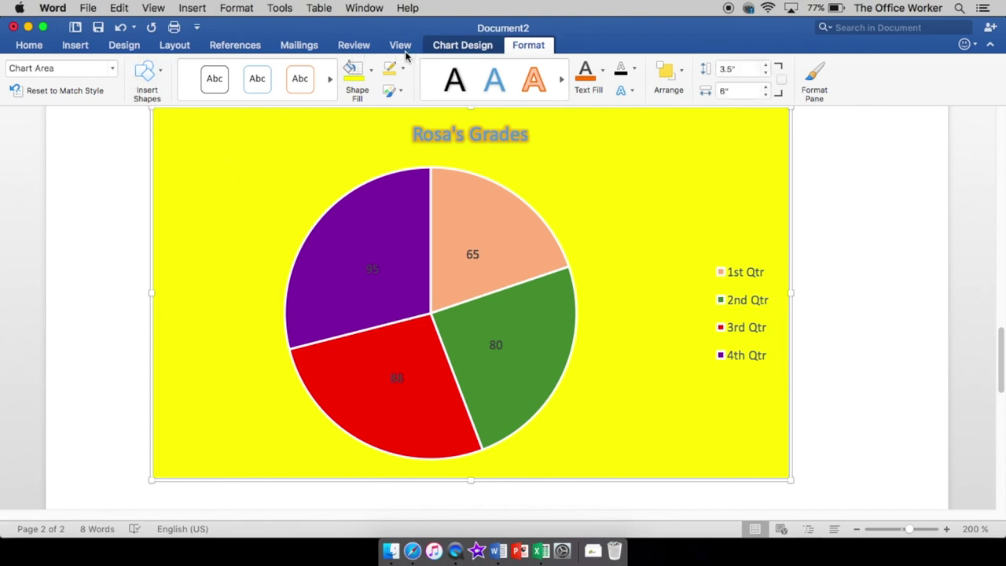
left_click(371, 70)
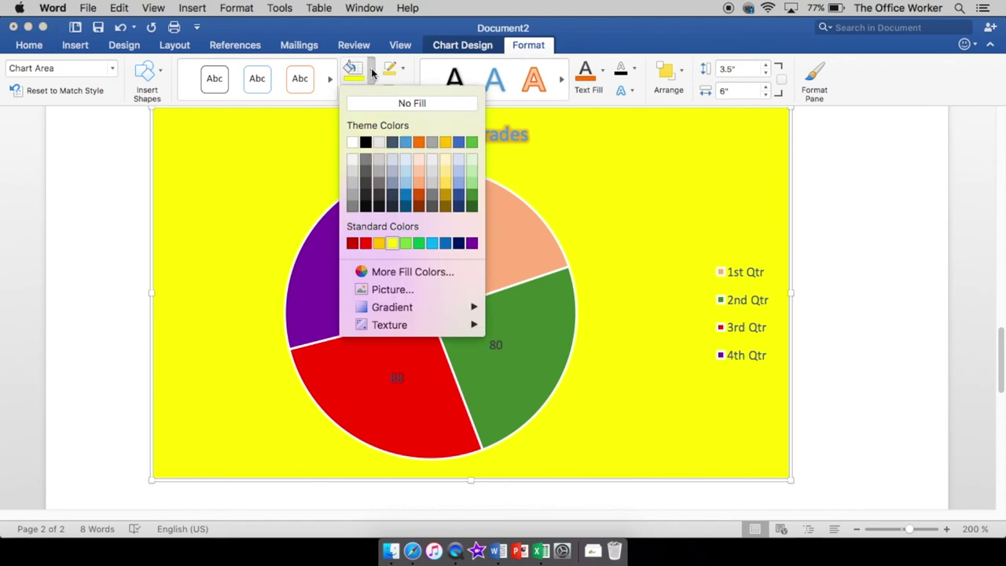
left_click(391, 290)
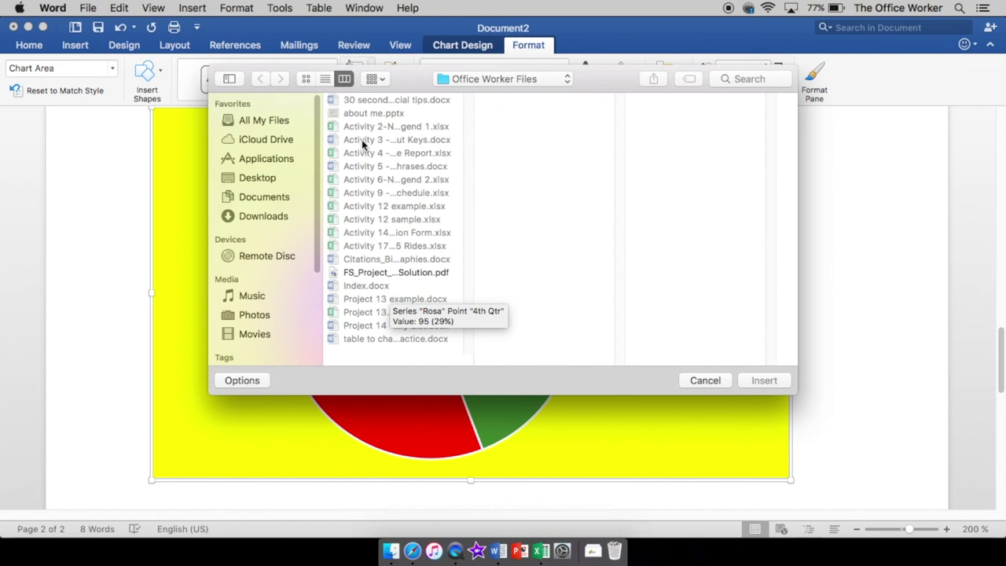
left_click(502, 81)
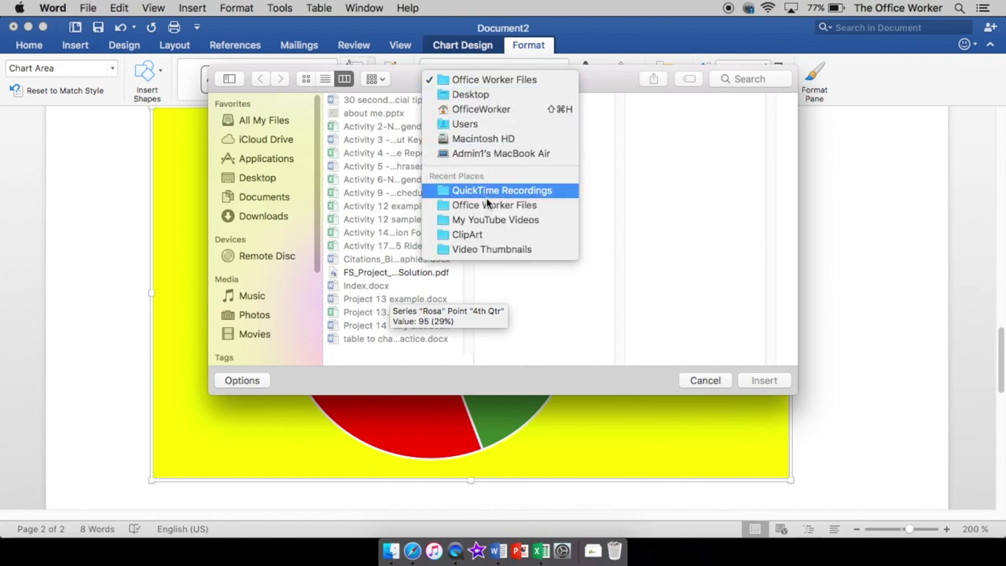
left_click(486, 236)
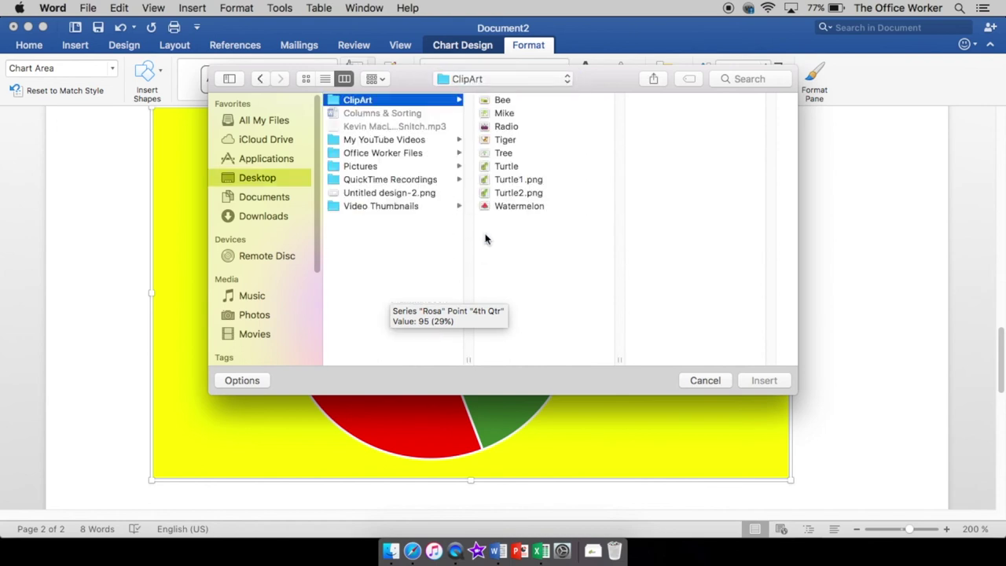
left_click(506, 152)
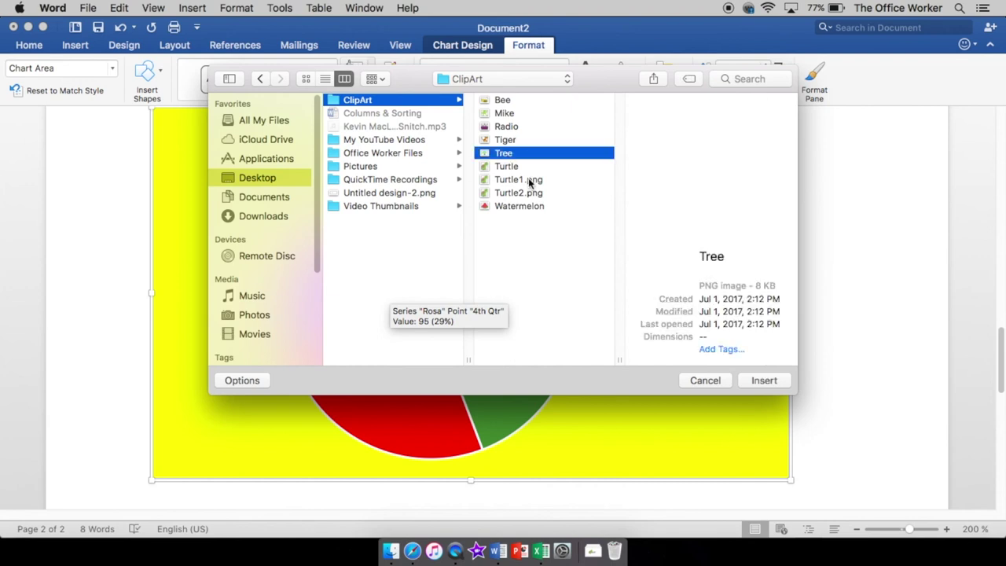
left_click(763, 380)
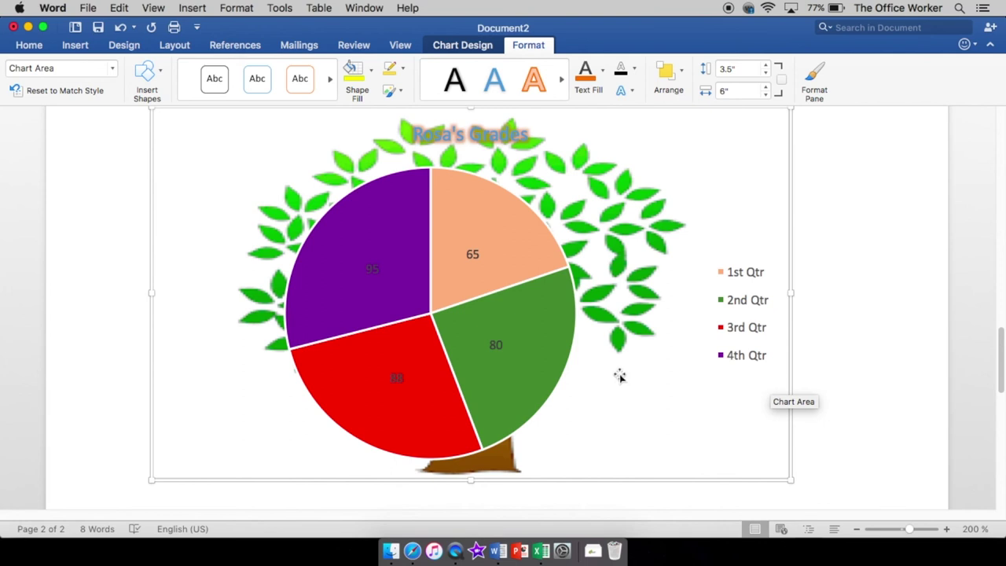
mouse_move(493, 221)
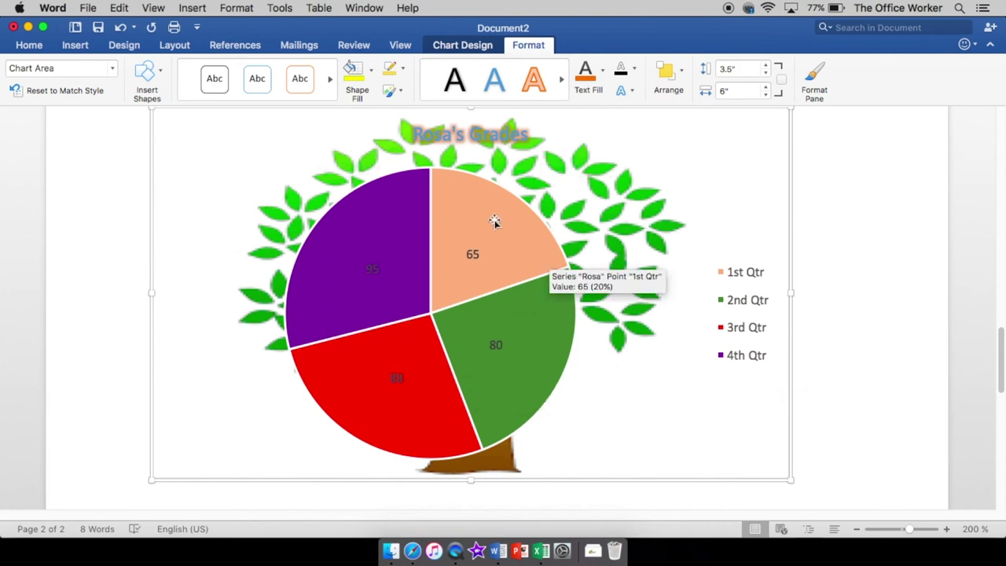
mouse_move(293, 283)
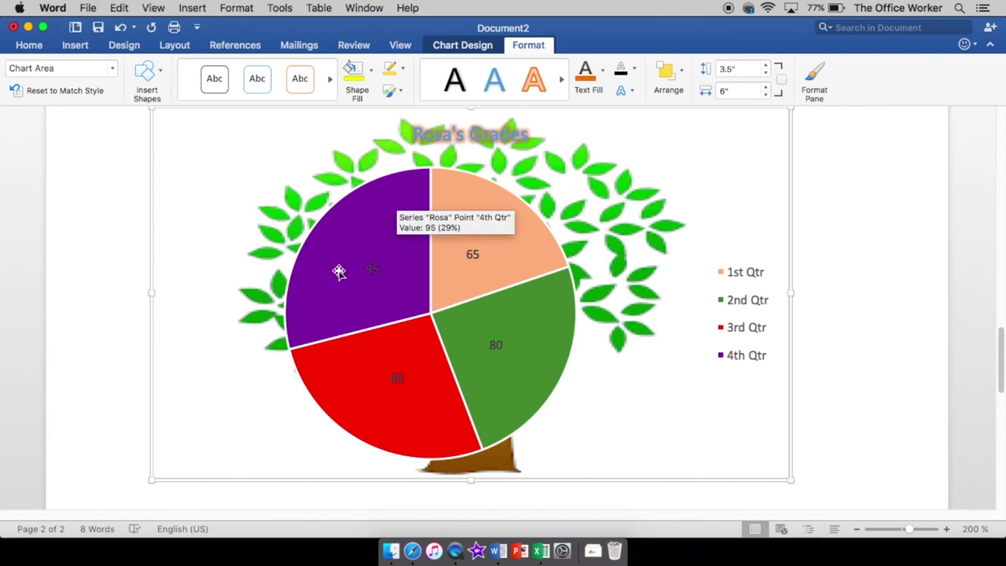
left_click_drag(355, 227, 385, 227)
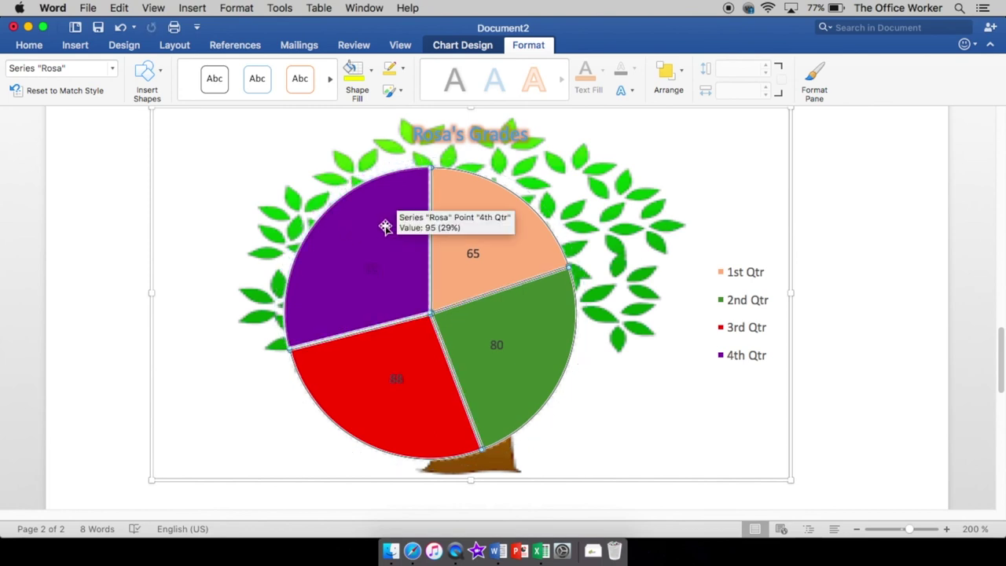
left_click(636, 404)
left_click(489, 370)
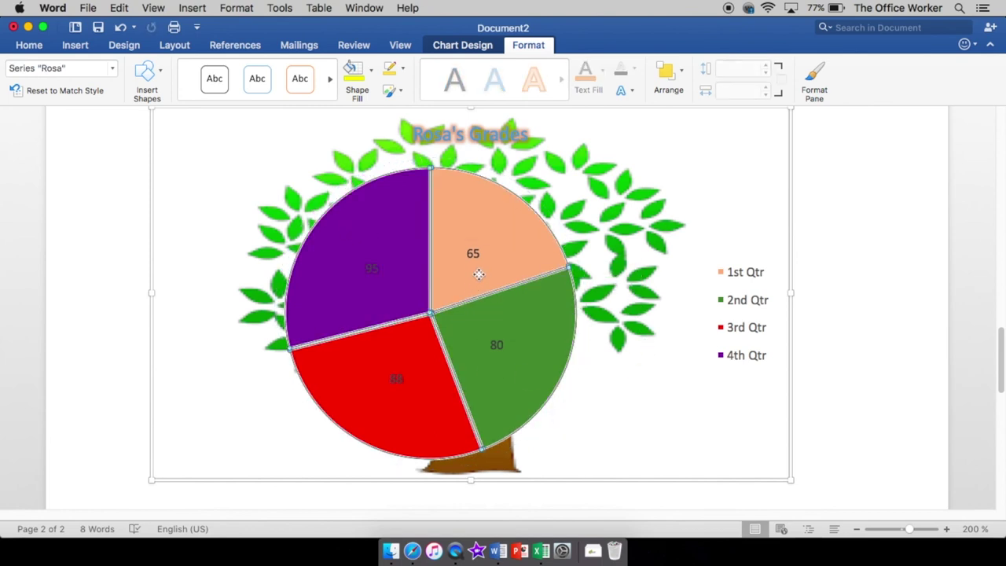
left_click_drag(479, 272, 533, 266)
left_click_drag(422, 268, 389, 271)
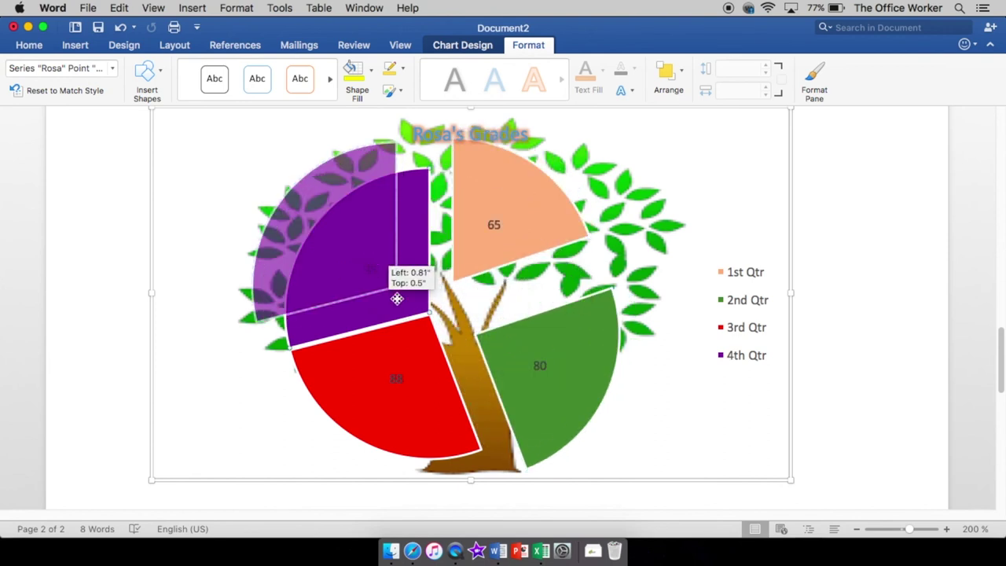
left_click_drag(393, 377, 386, 402)
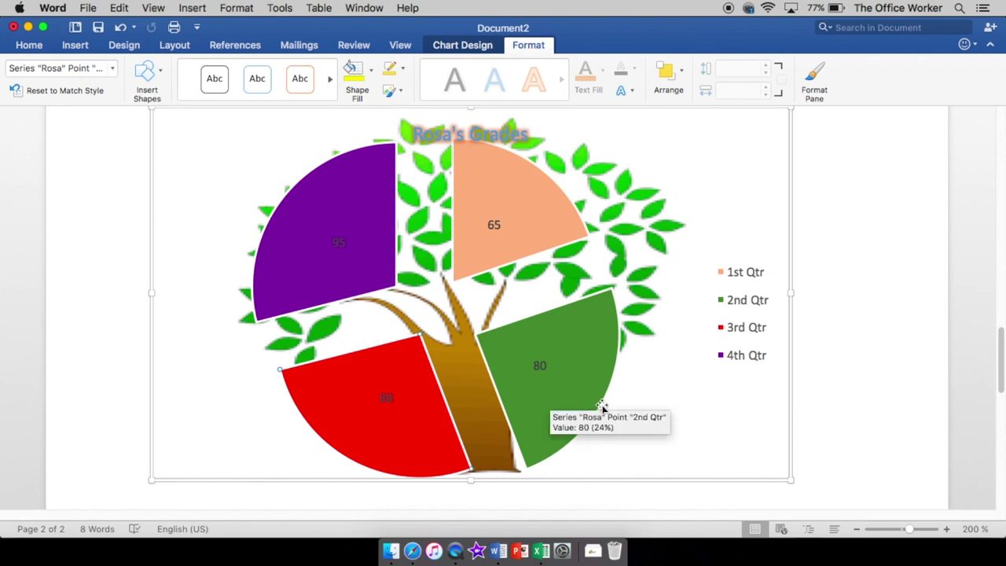
left_click_drag(413, 413, 417, 371)
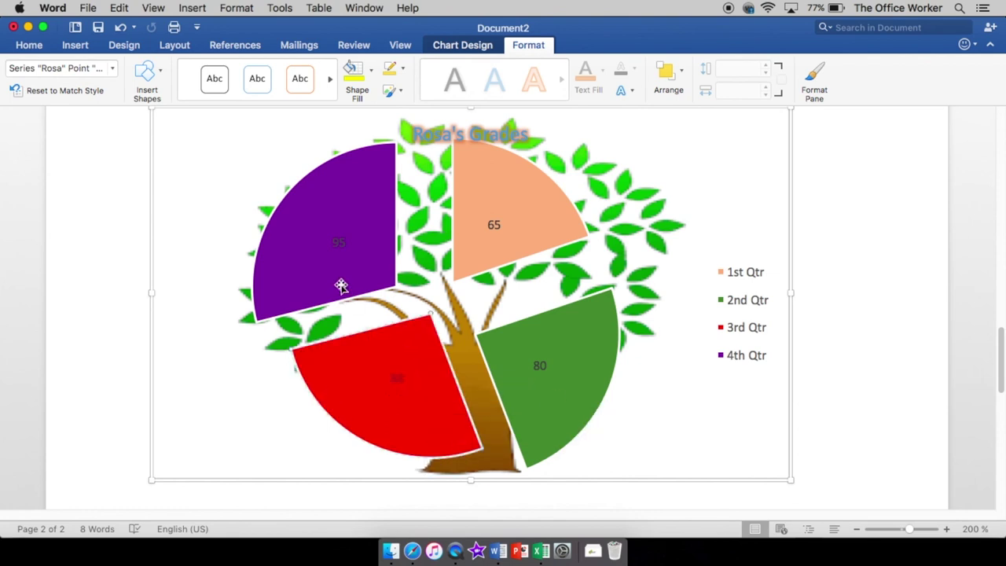
left_click_drag(341, 285, 413, 275)
left_click_drag(455, 245, 445, 271)
left_click_drag(532, 368, 476, 359)
left_click_drag(405, 285, 431, 314)
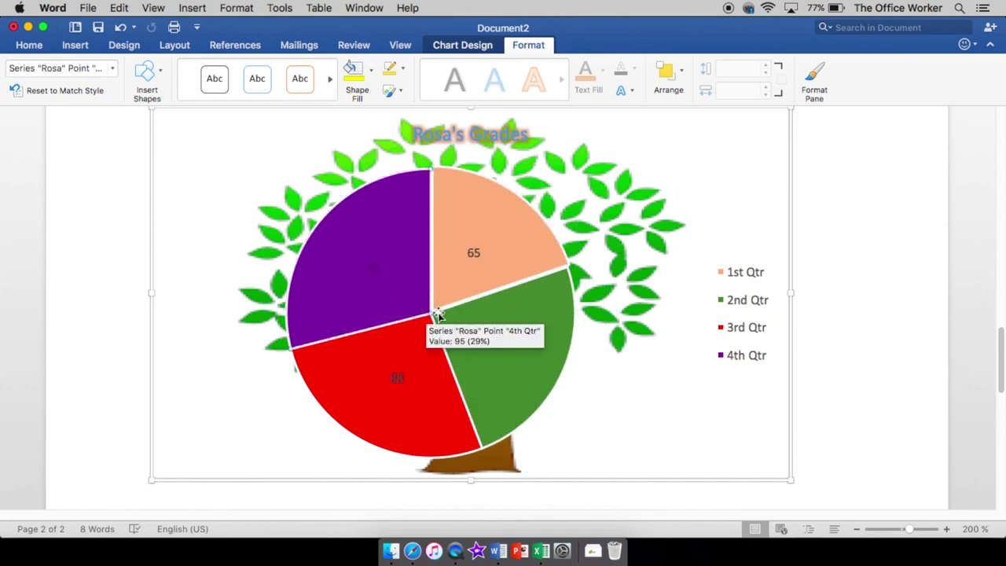
left_click(611, 385)
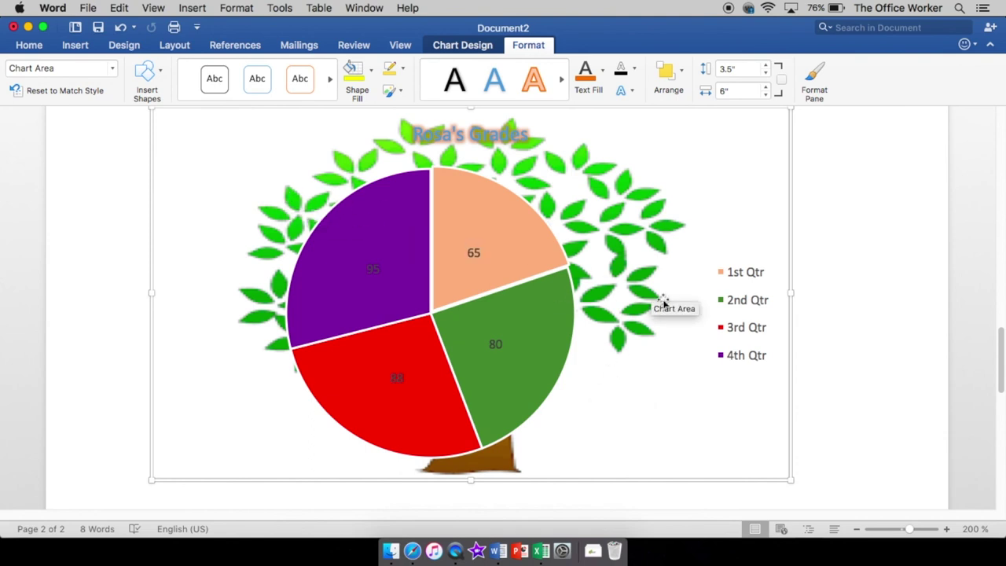
Undo a yellow fill on the pie slices, then give the chart area a solid yellow fill
left_click(541, 254)
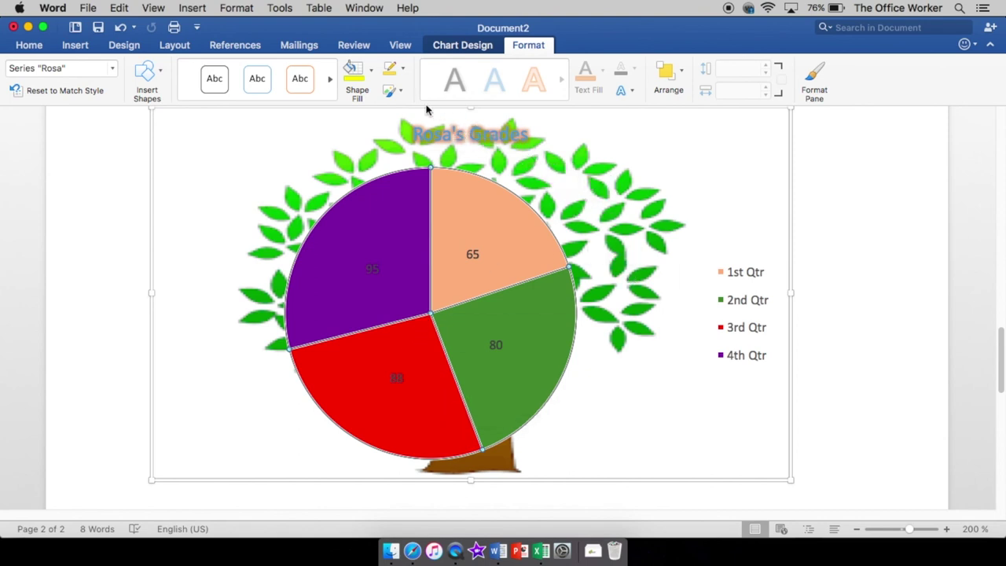
left_click(371, 73)
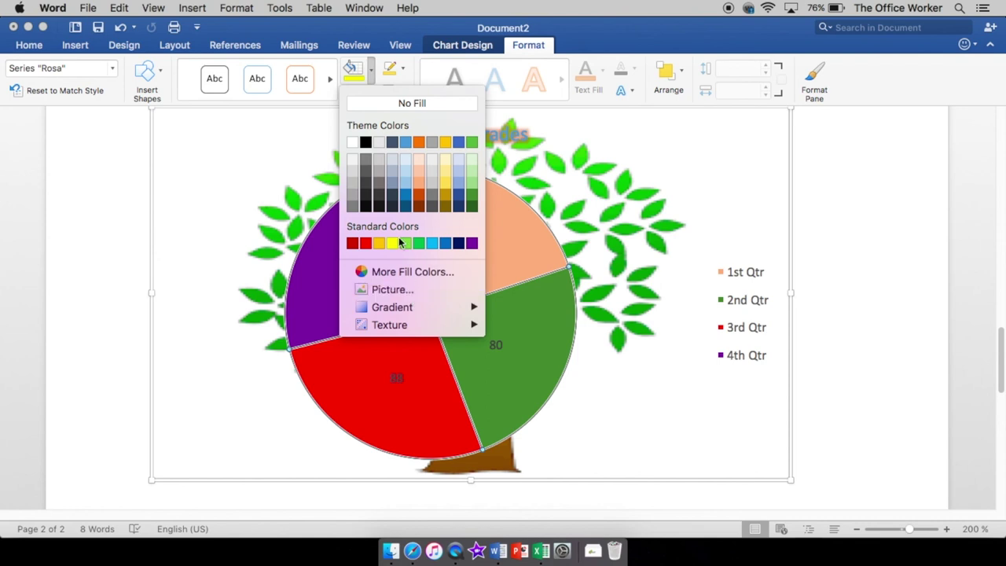
left_click(393, 244)
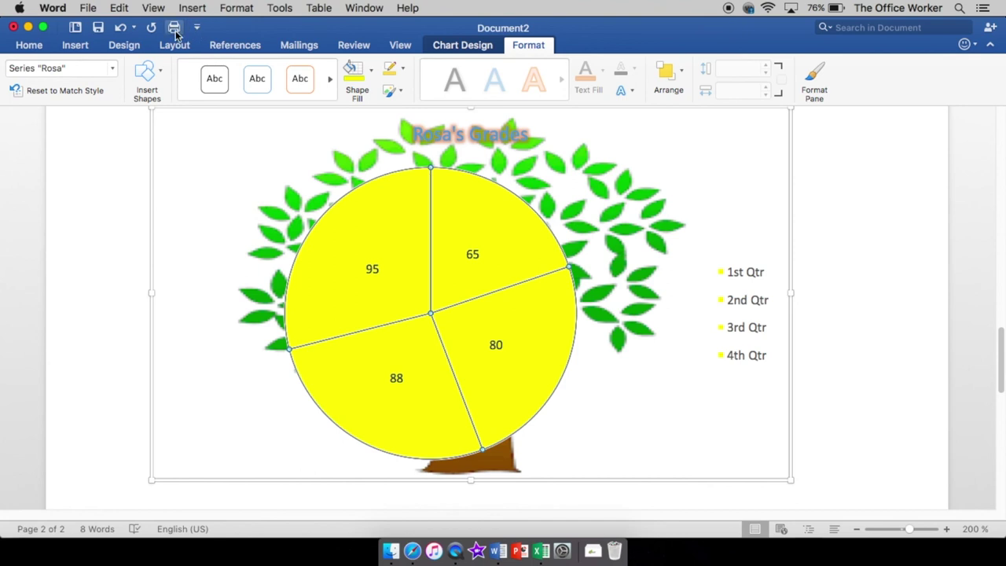
left_click(121, 29)
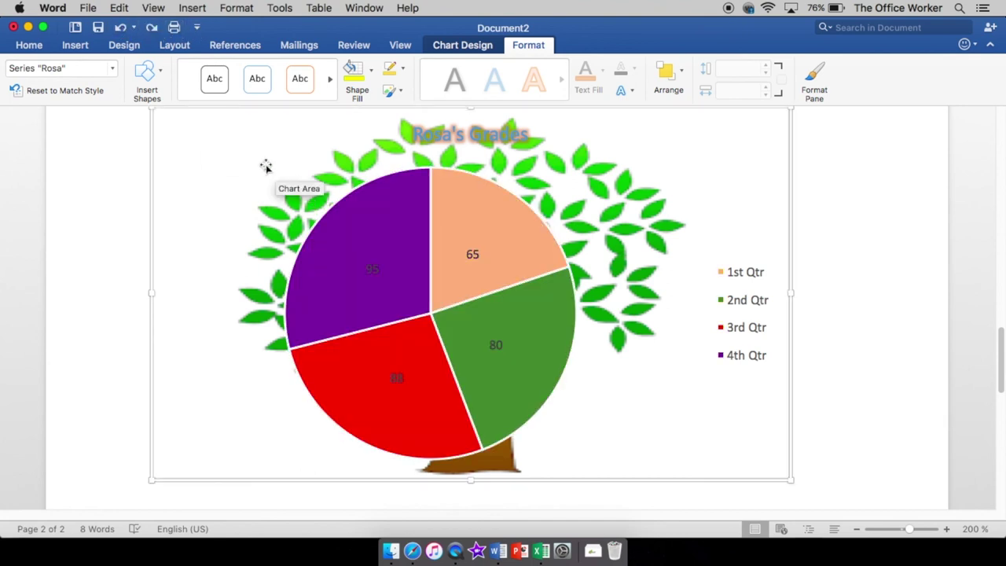
left_click(265, 165)
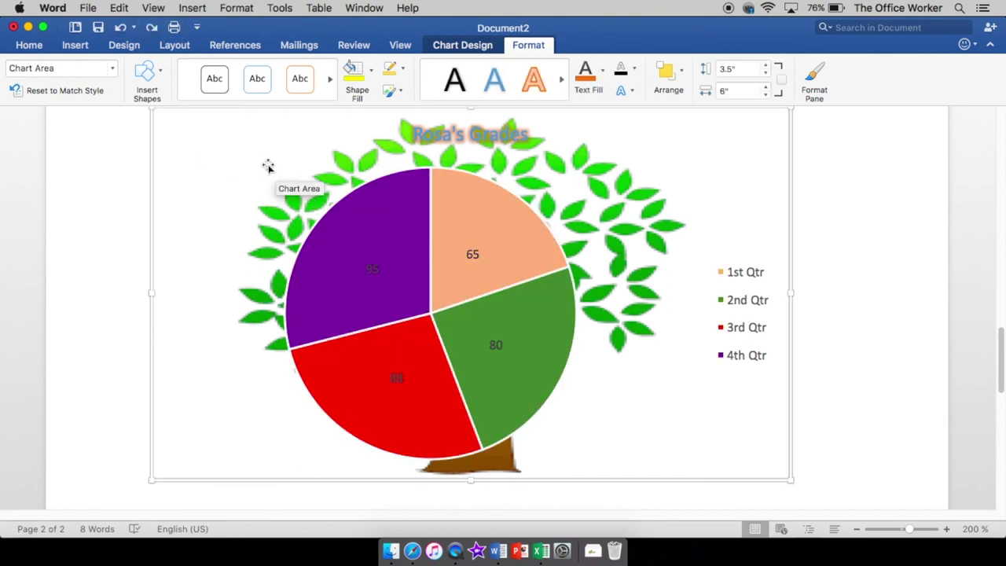
left_click(353, 75)
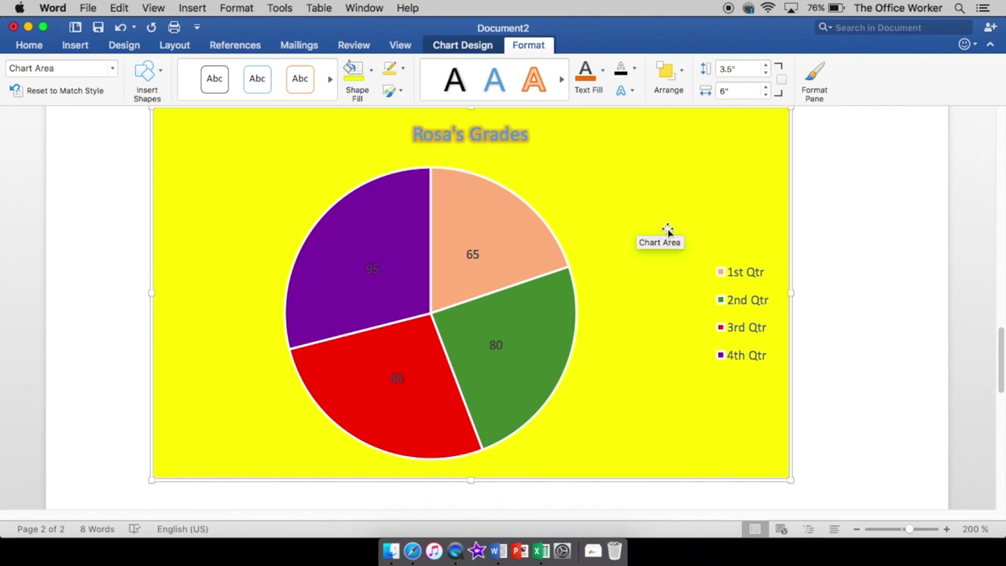
Scroll up from the page 2 pie chart to the Gummy Bears bar chart on page 1
scroll(666, 229, "up", 2)
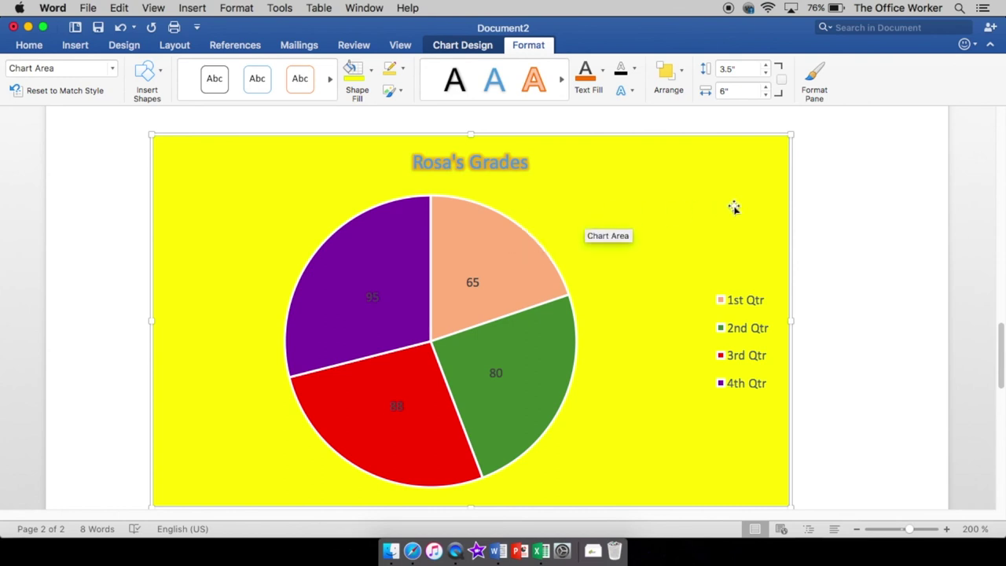
scroll(760, 216, "up", 3)
scroll(760, 216, "up", 10)
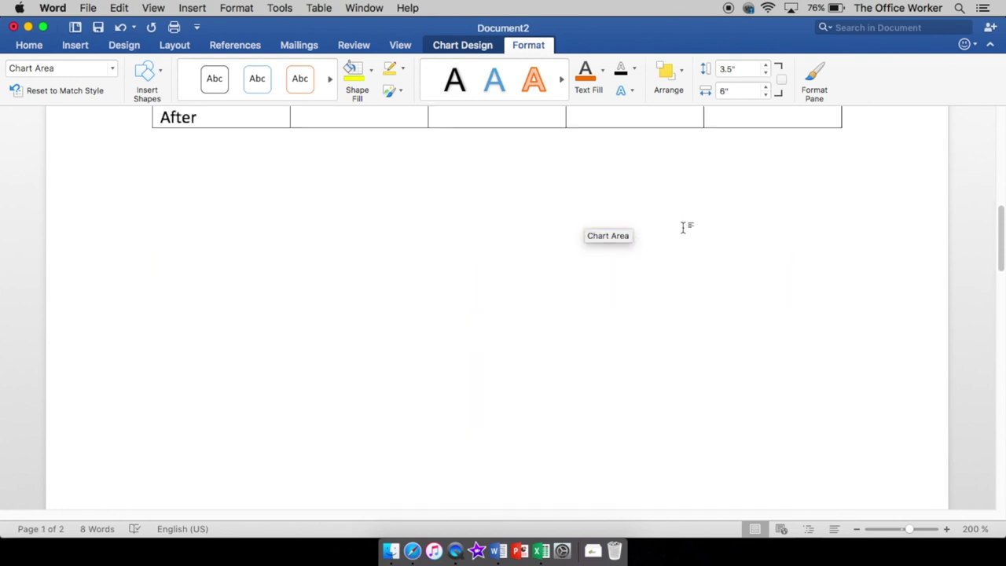
scroll(563, 270, "up", 6)
scroll(567, 268, "up", 1)
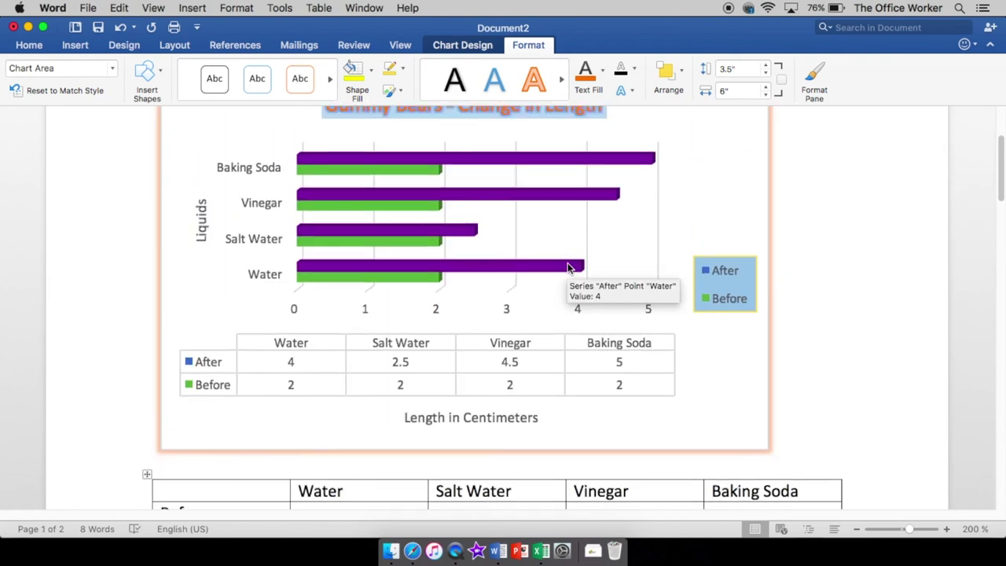
scroll(567, 268, "up", 1)
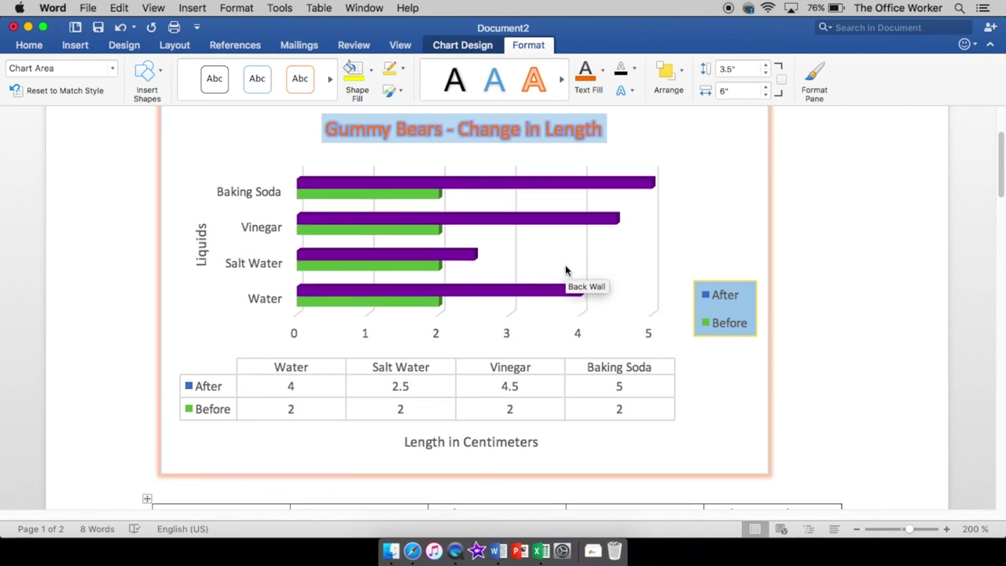